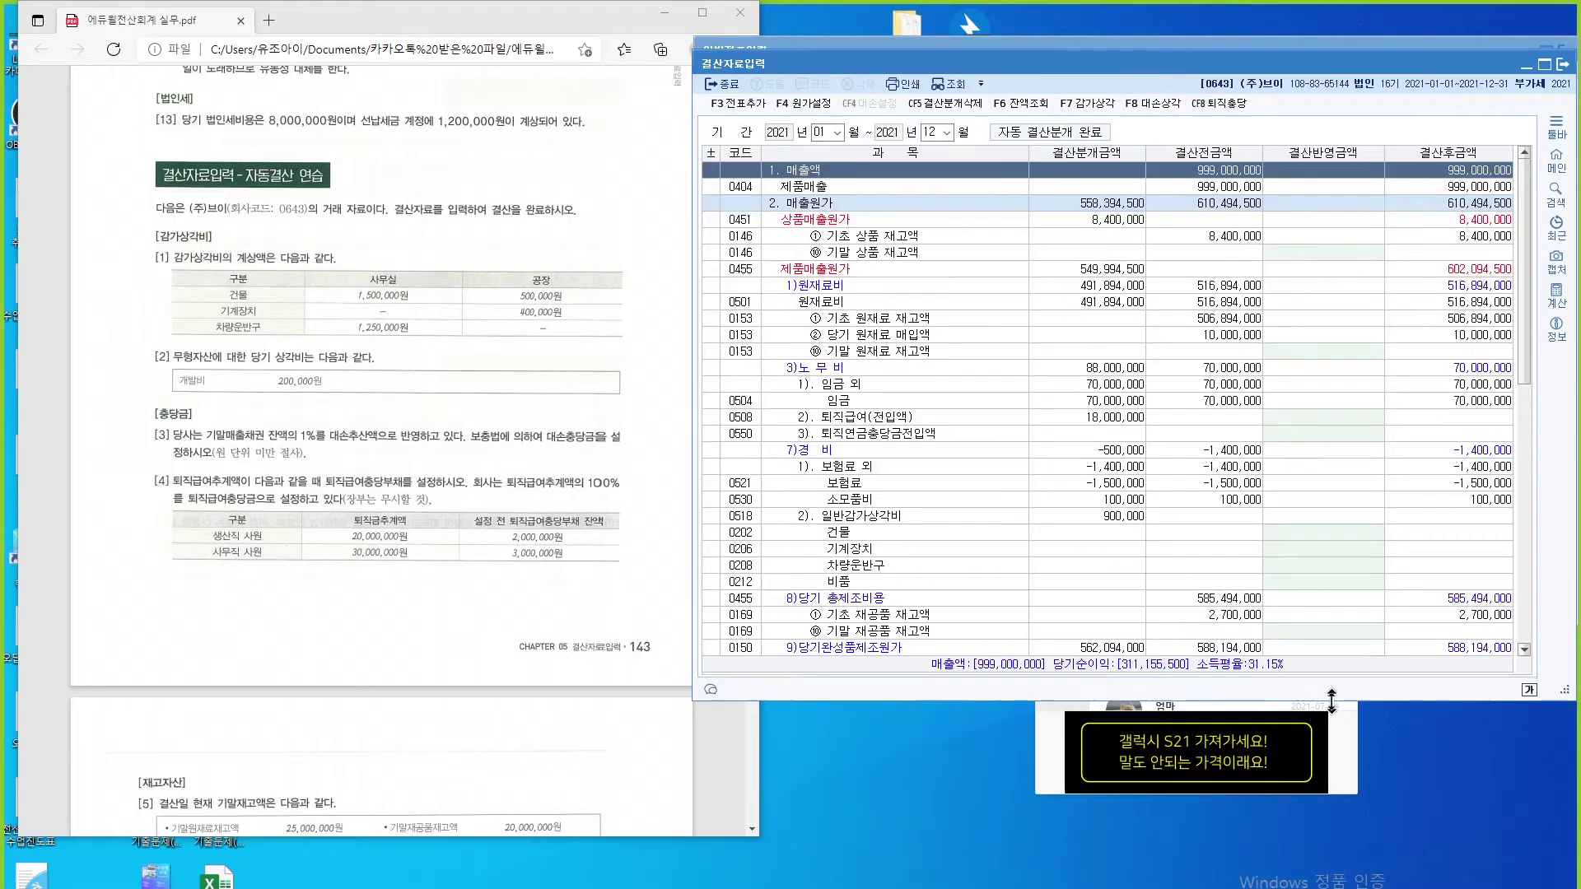
# Step: Check which rows of the closing data sheet accept an amount in the 결산반영금액 column
pyautogui.click(1325, 289)
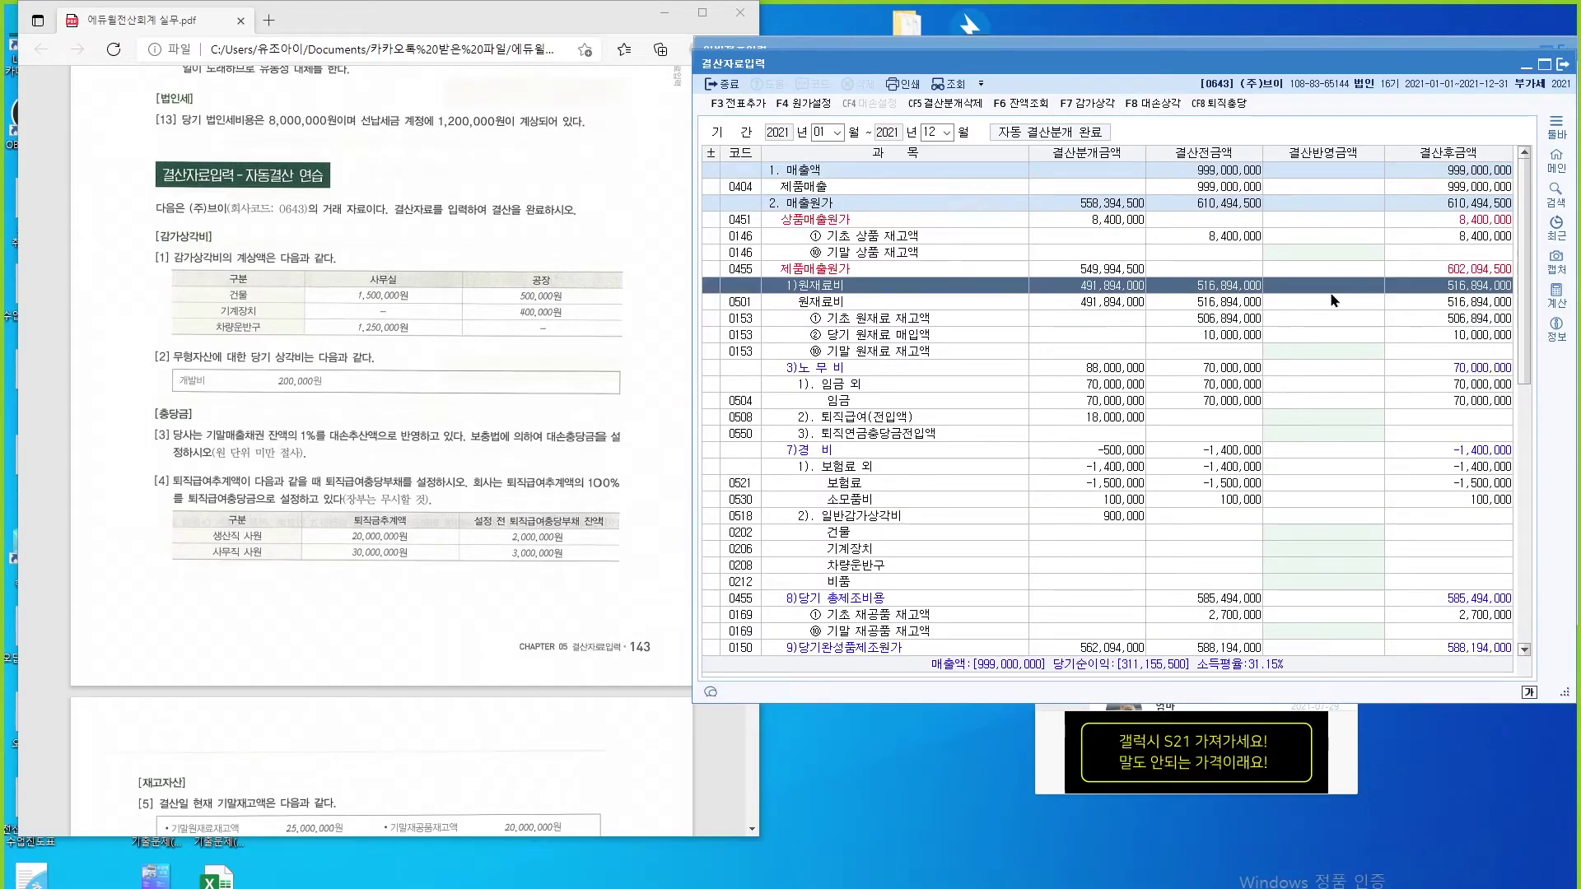
pyautogui.click(1324, 251)
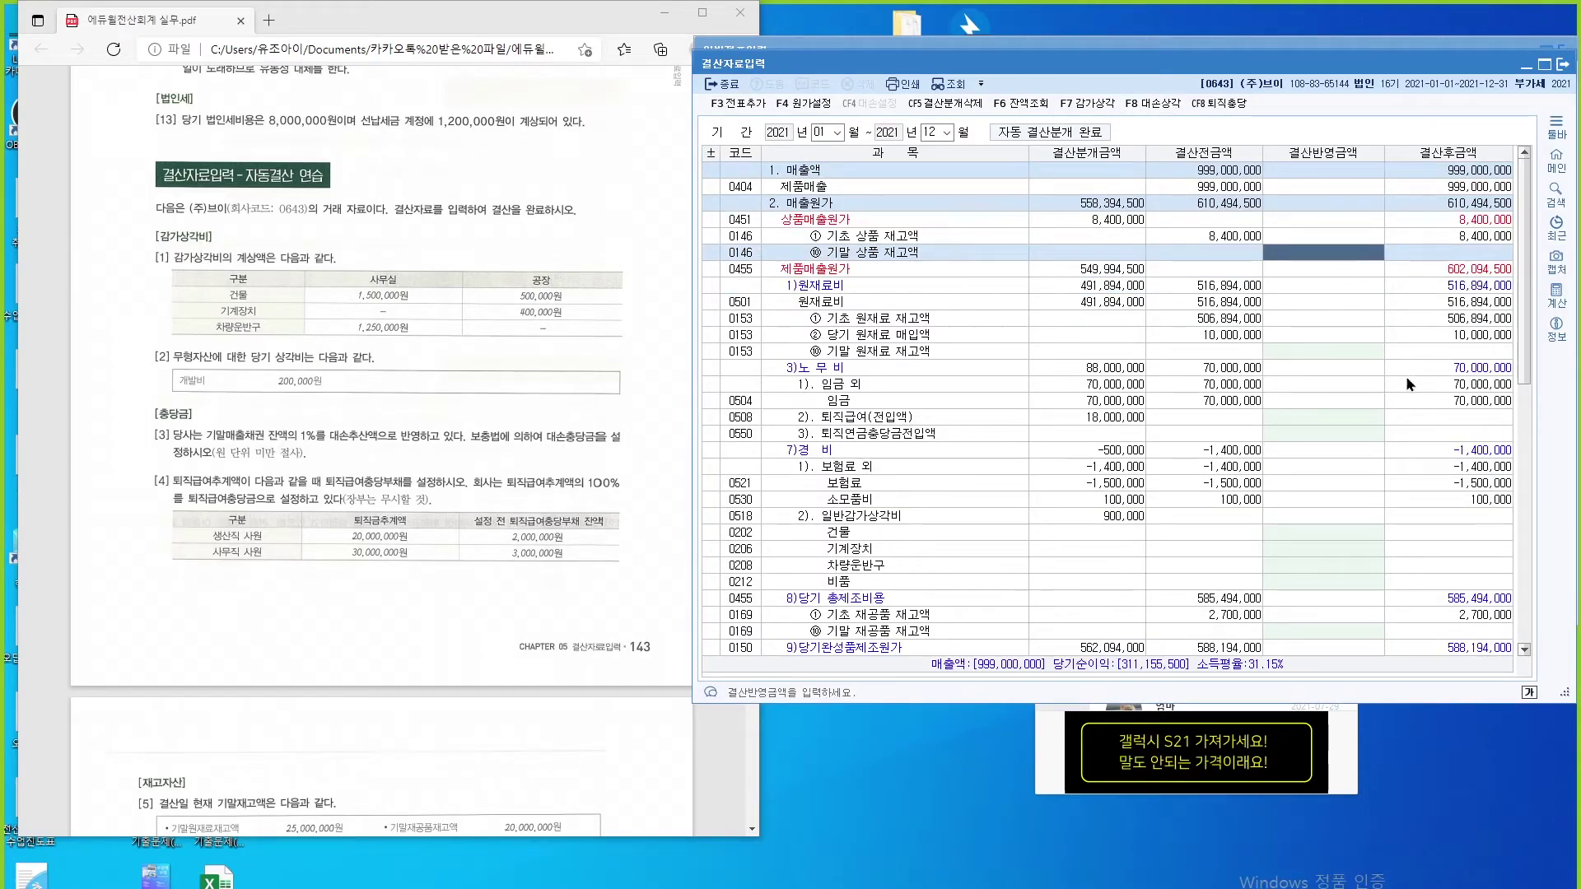
pyautogui.click(1352, 417)
pyautogui.click(1334, 285)
pyautogui.click(1326, 334)
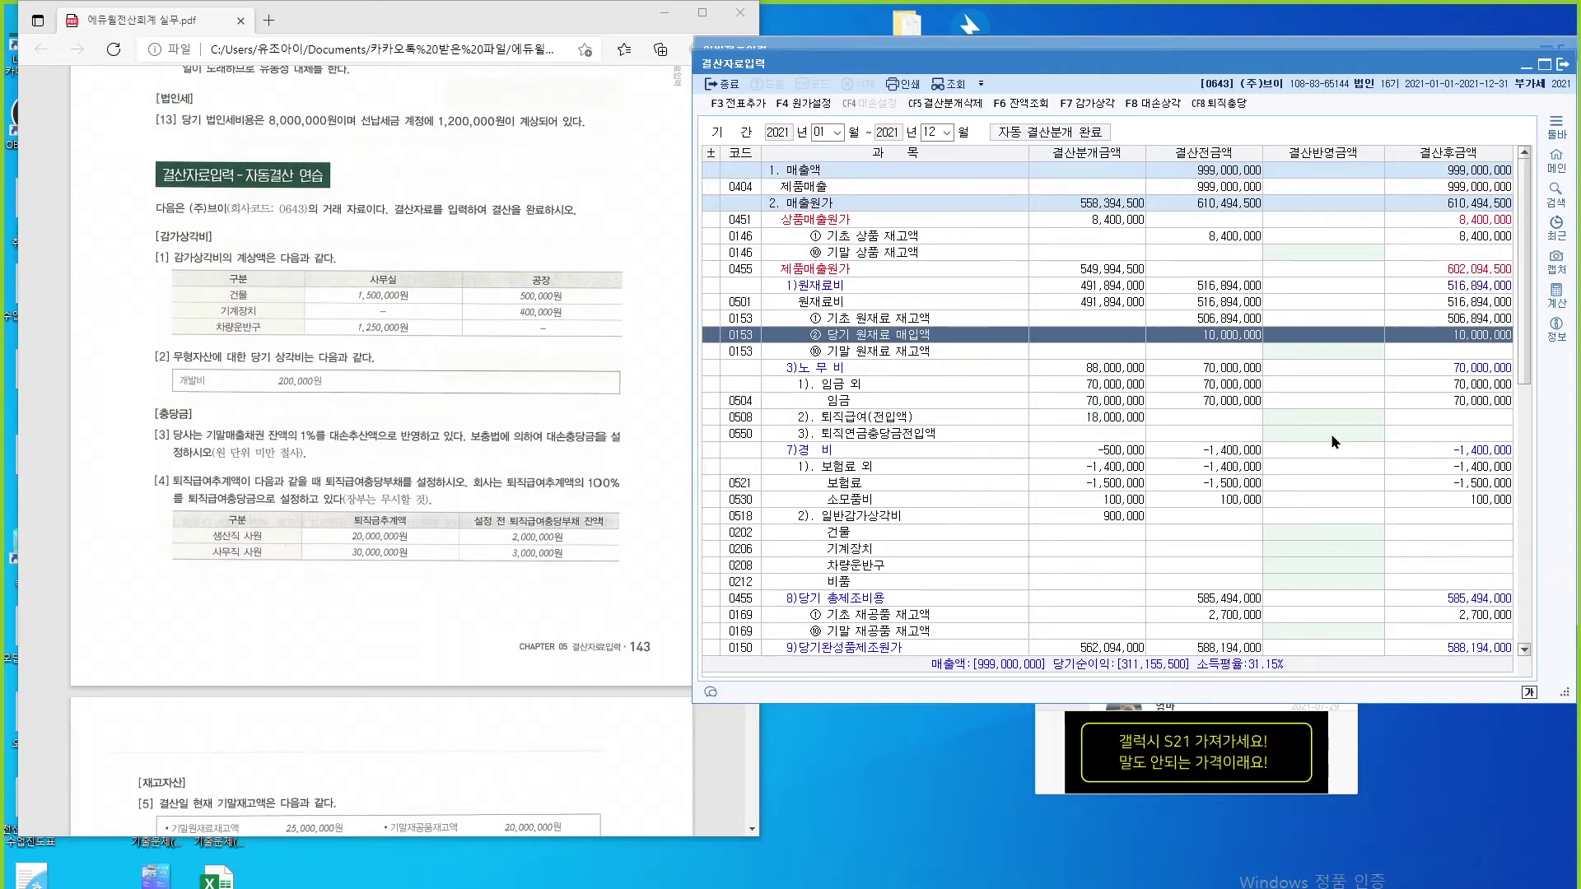
pyautogui.click(1331, 434)
pyautogui.click(1317, 405)
pyautogui.click(1317, 355)
pyautogui.click(1321, 337)
pyautogui.press('Return')
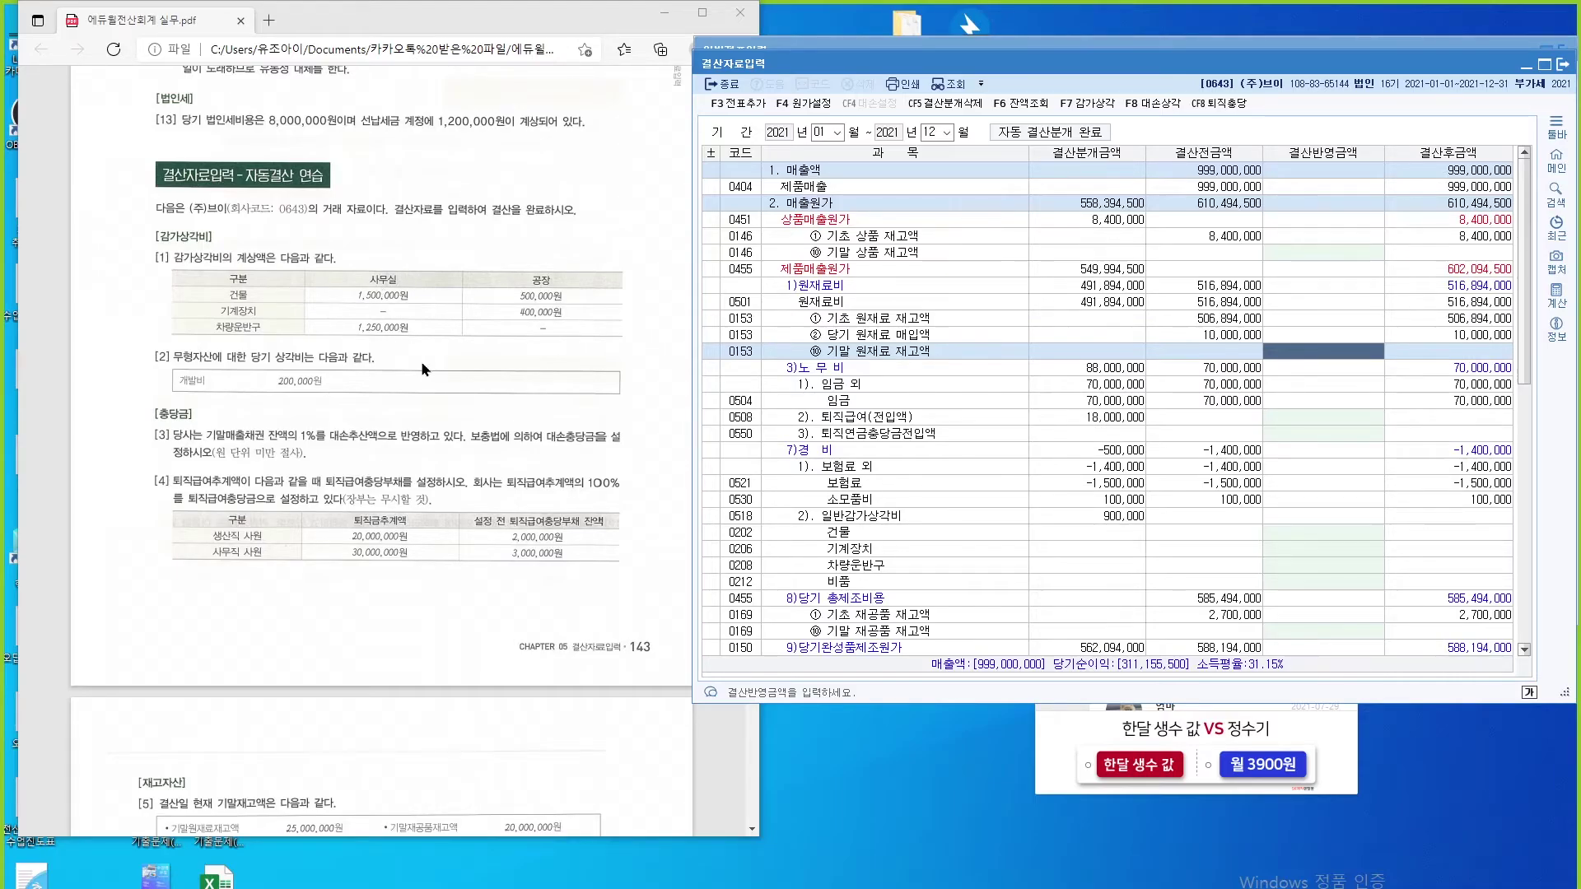
# Step: Examine the sheet's main sections from 매출원가 through 판매비와 일반관리비, 영업외 수익, 영업외 비용 and 법인세등 to 당기순이익
pyautogui.click(813, 207)
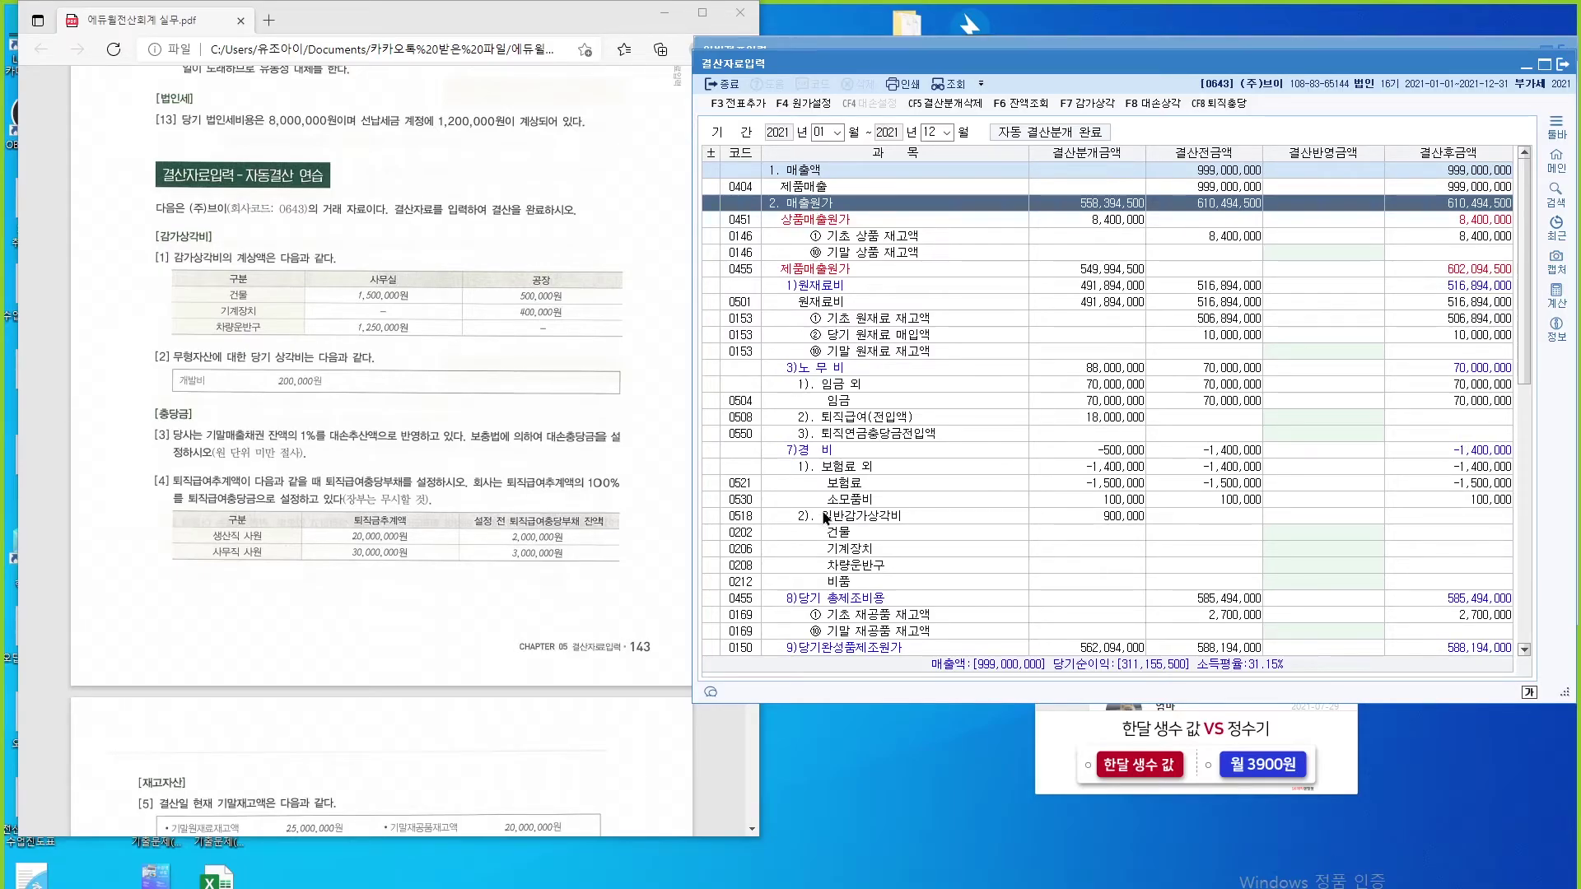
pyautogui.scroll(-10, 825, 517)
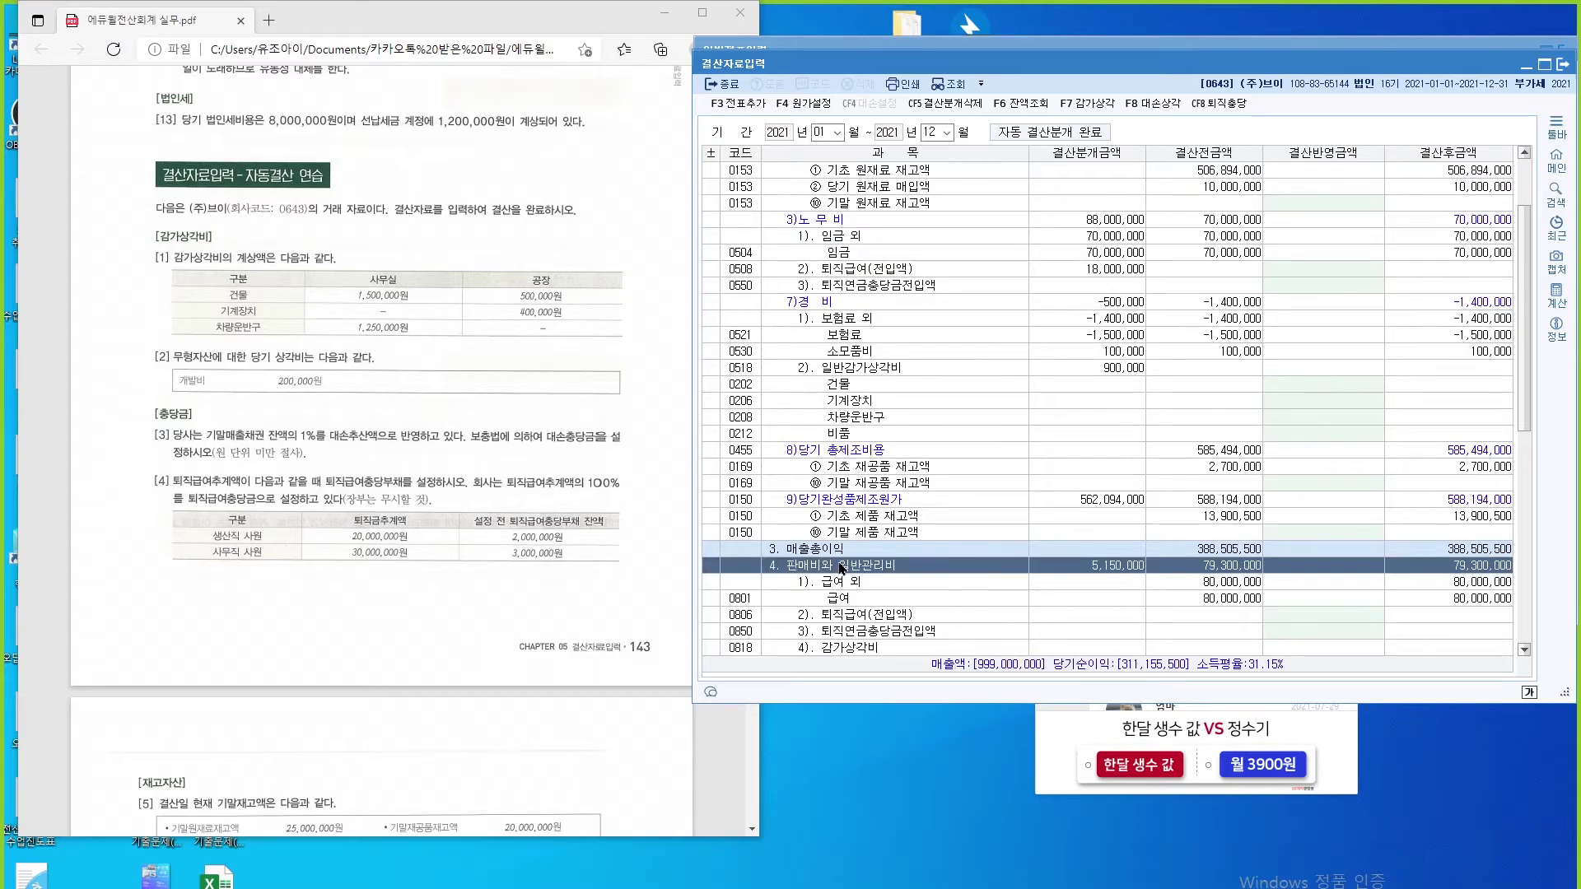
pyautogui.click(848, 453)
pyautogui.click(848, 468)
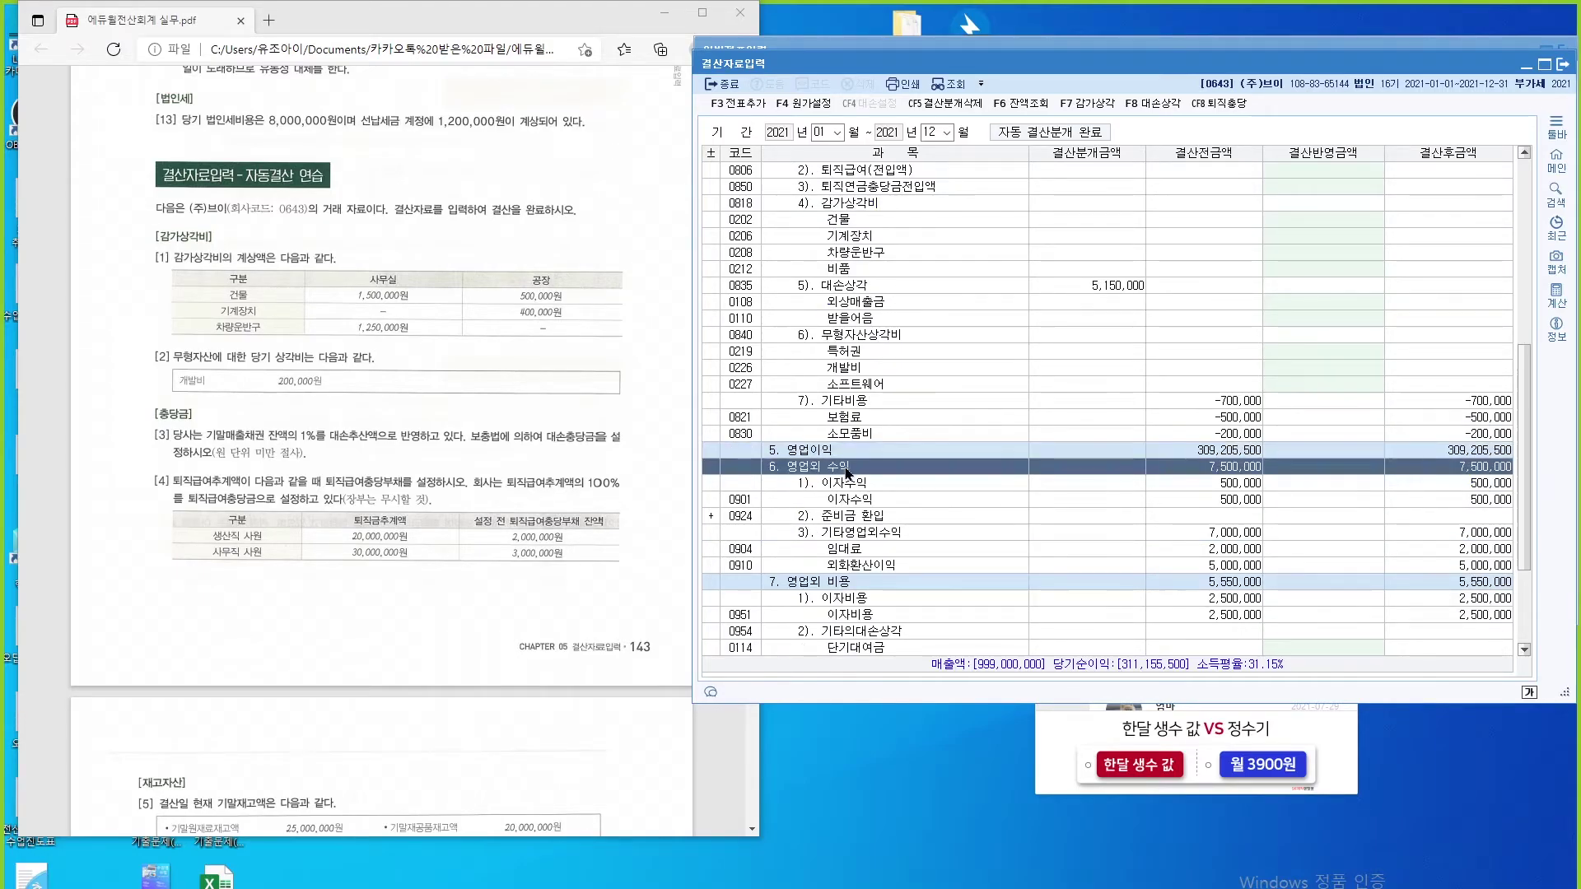
pyautogui.click(843, 586)
pyautogui.scroll(-5, 843, 590)
pyautogui.click(860, 549)
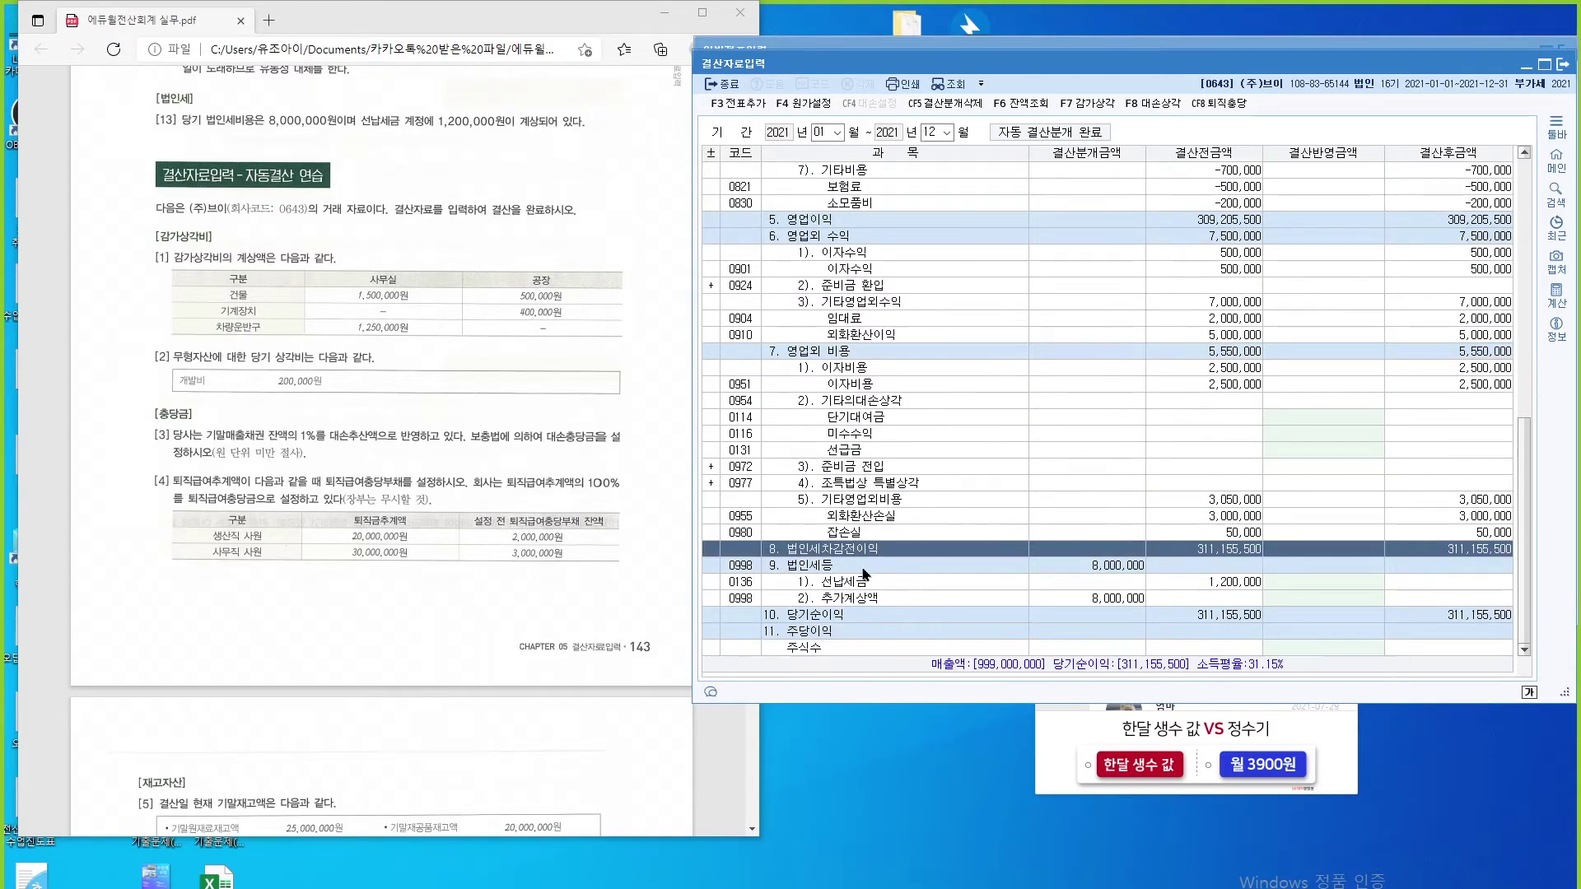
pyautogui.click(864, 567)
pyautogui.click(864, 610)
pyautogui.scroll(15, 866, 605)
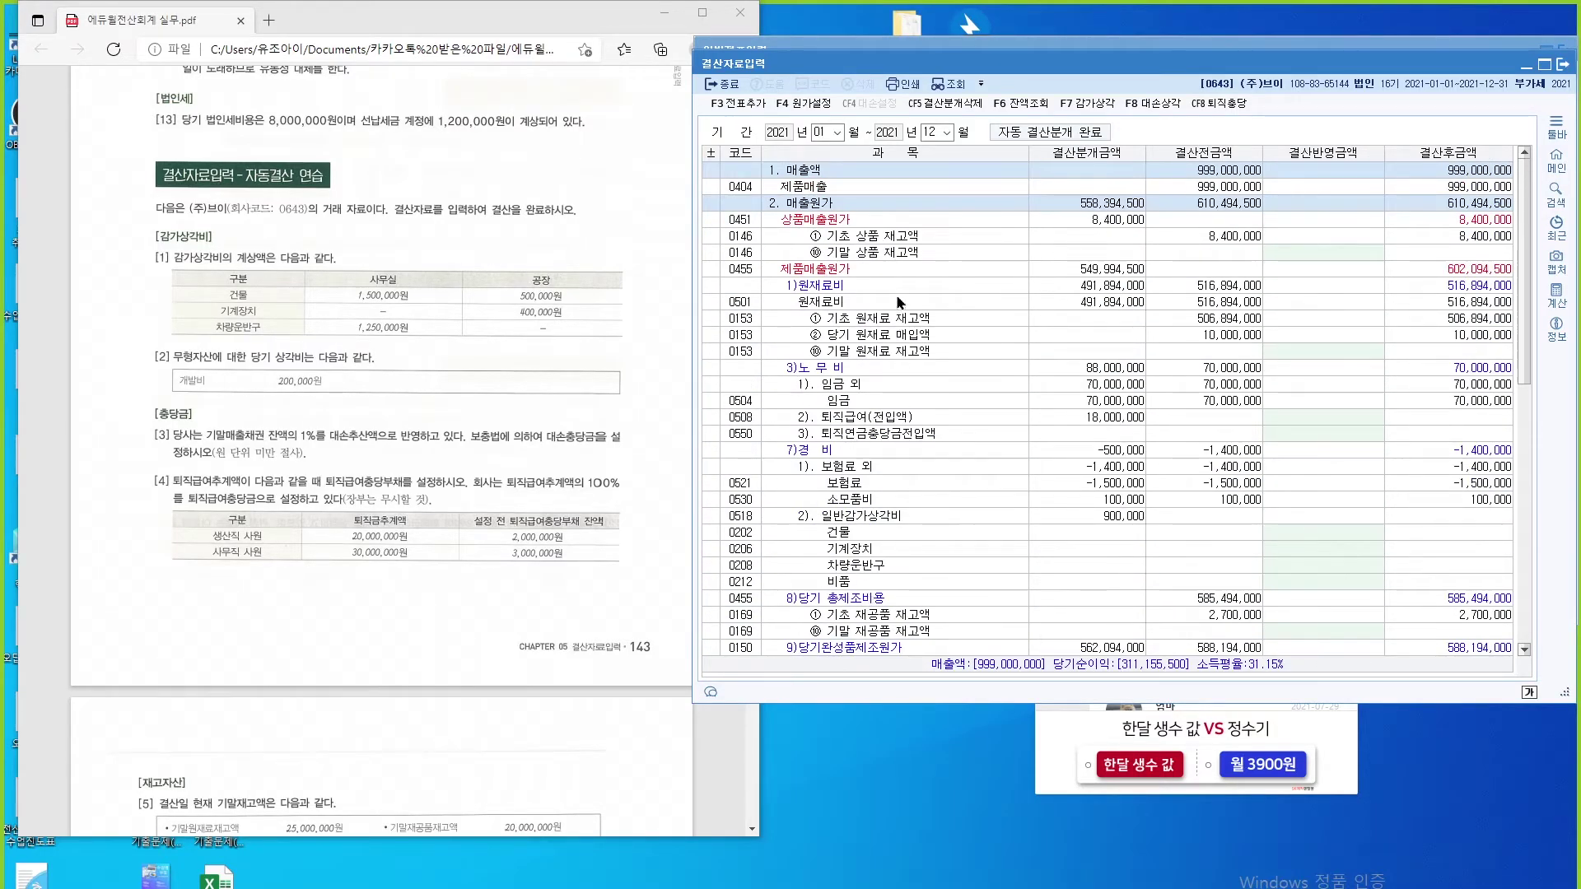
# Step: Compare the manufacturing cost items under 매출원가 with the expense items under 판매비와 일반관리비
pyautogui.click(839, 175)
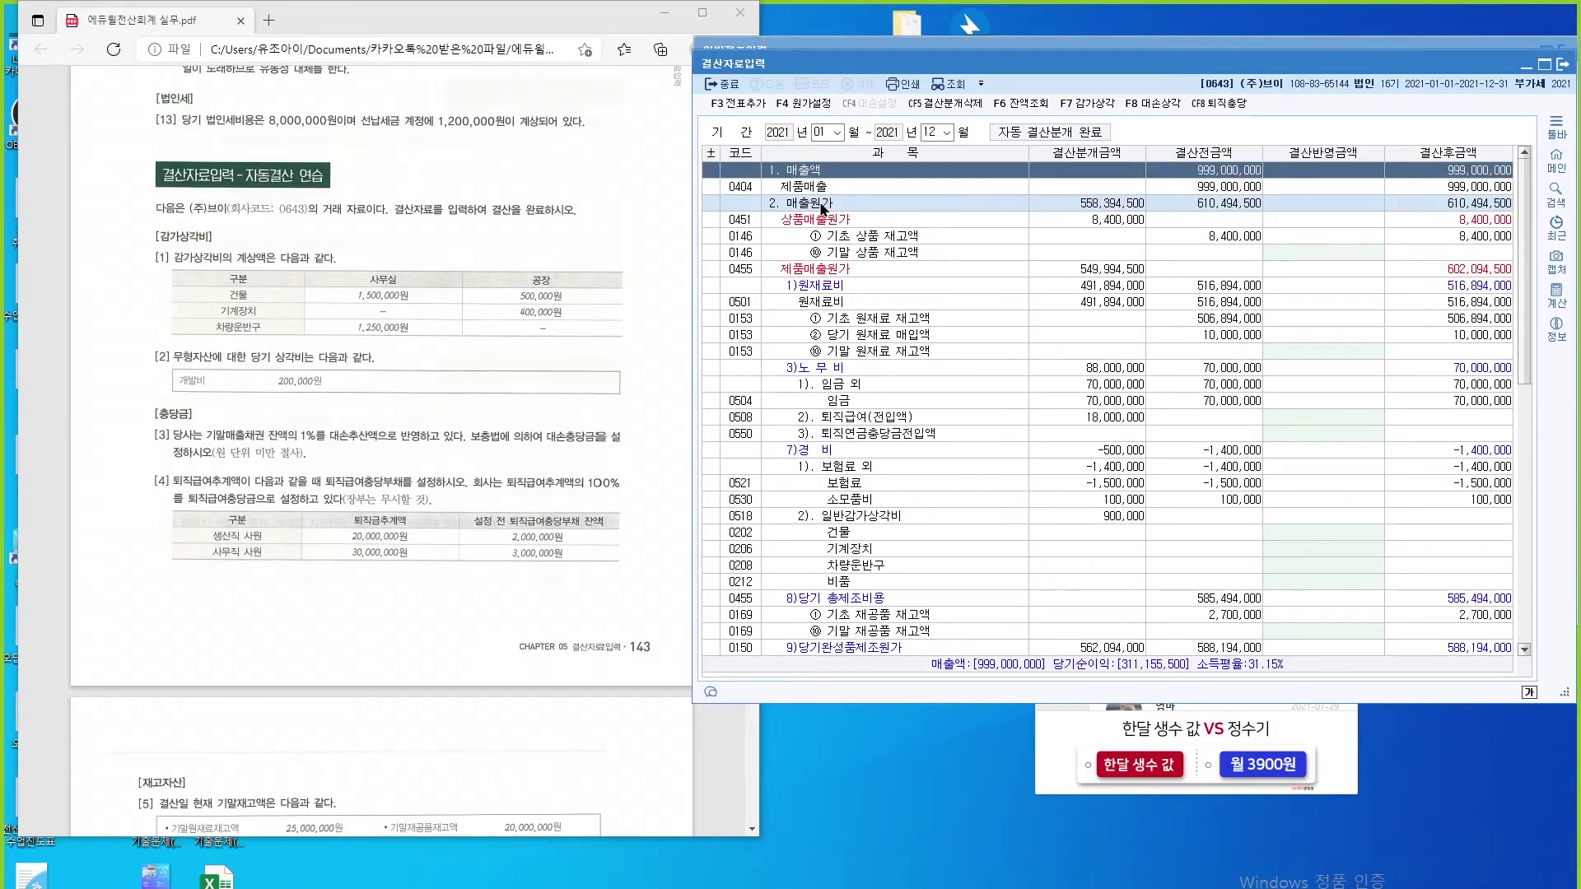
pyautogui.click(824, 210)
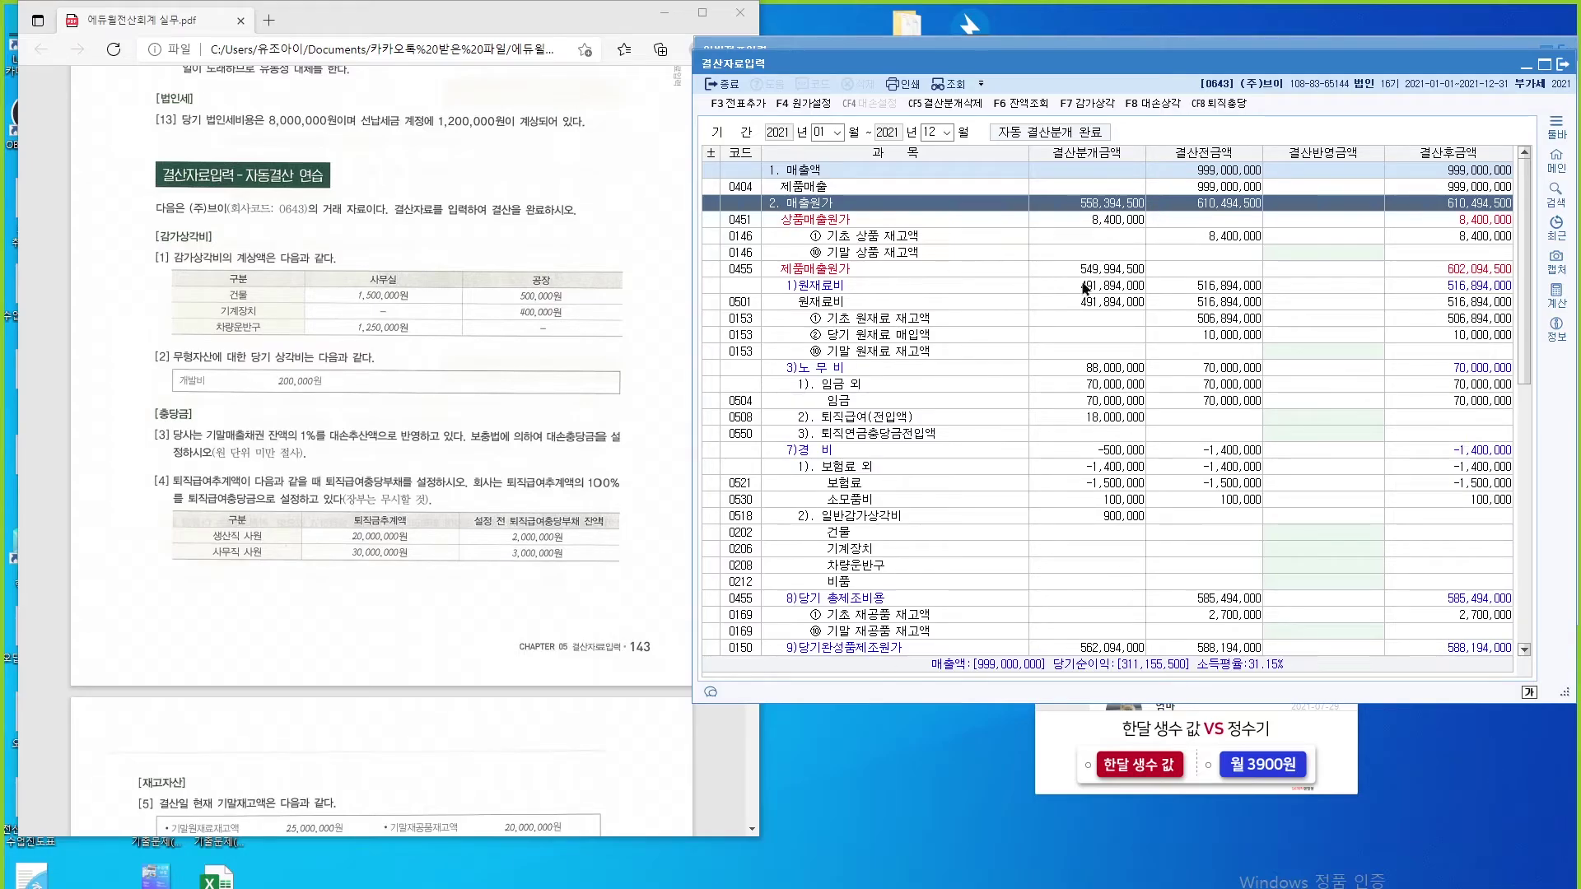
pyautogui.scroll(-4, 984, 362)
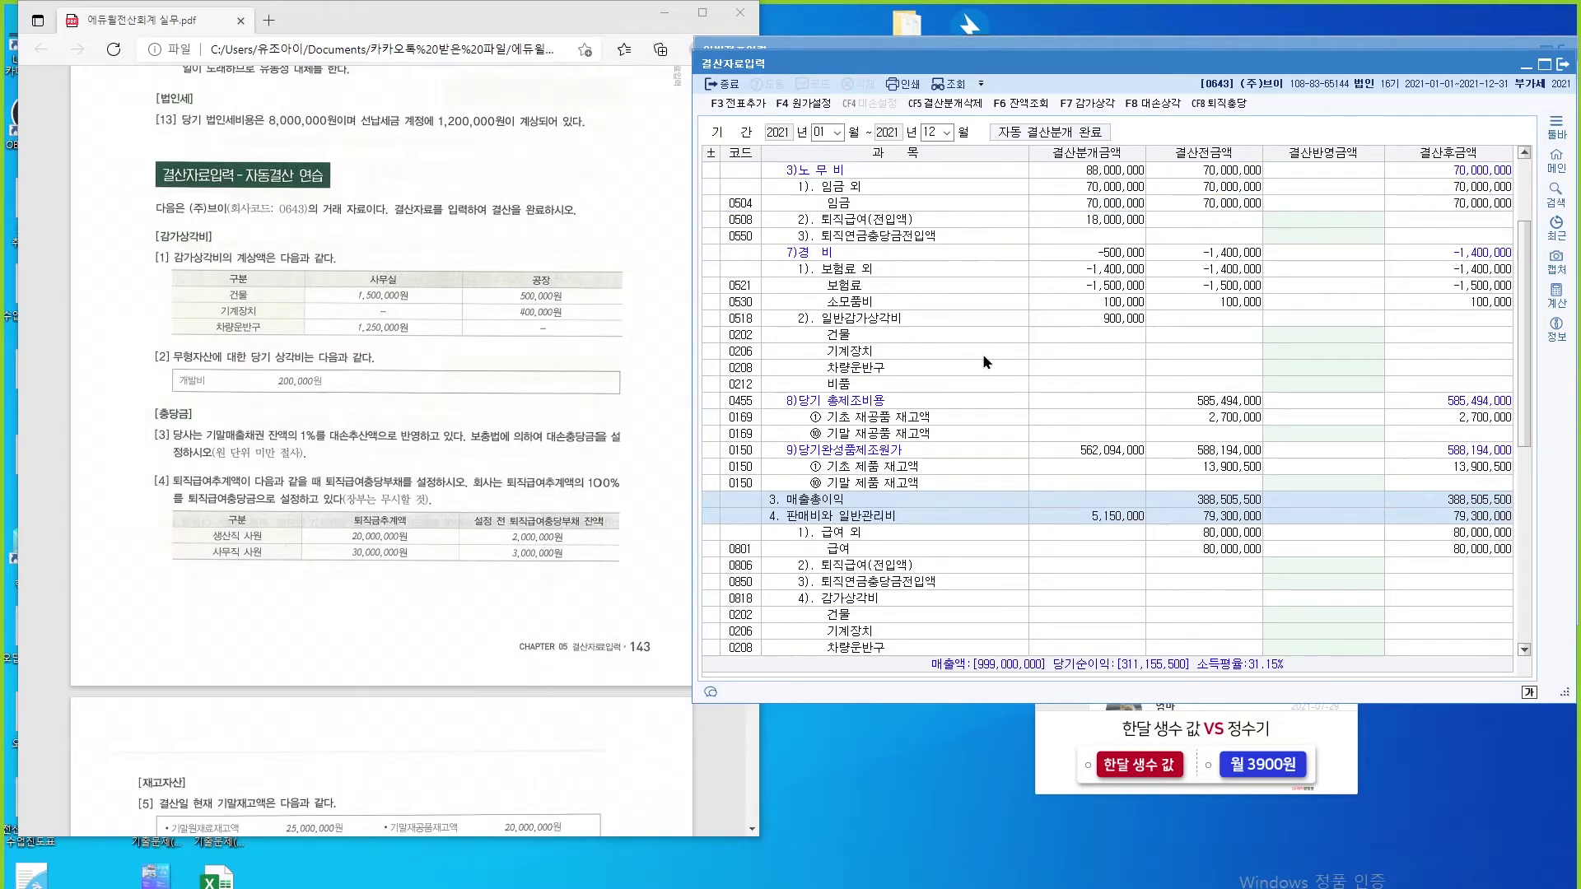
pyautogui.scroll(-1, 982, 353)
pyautogui.click(917, 468)
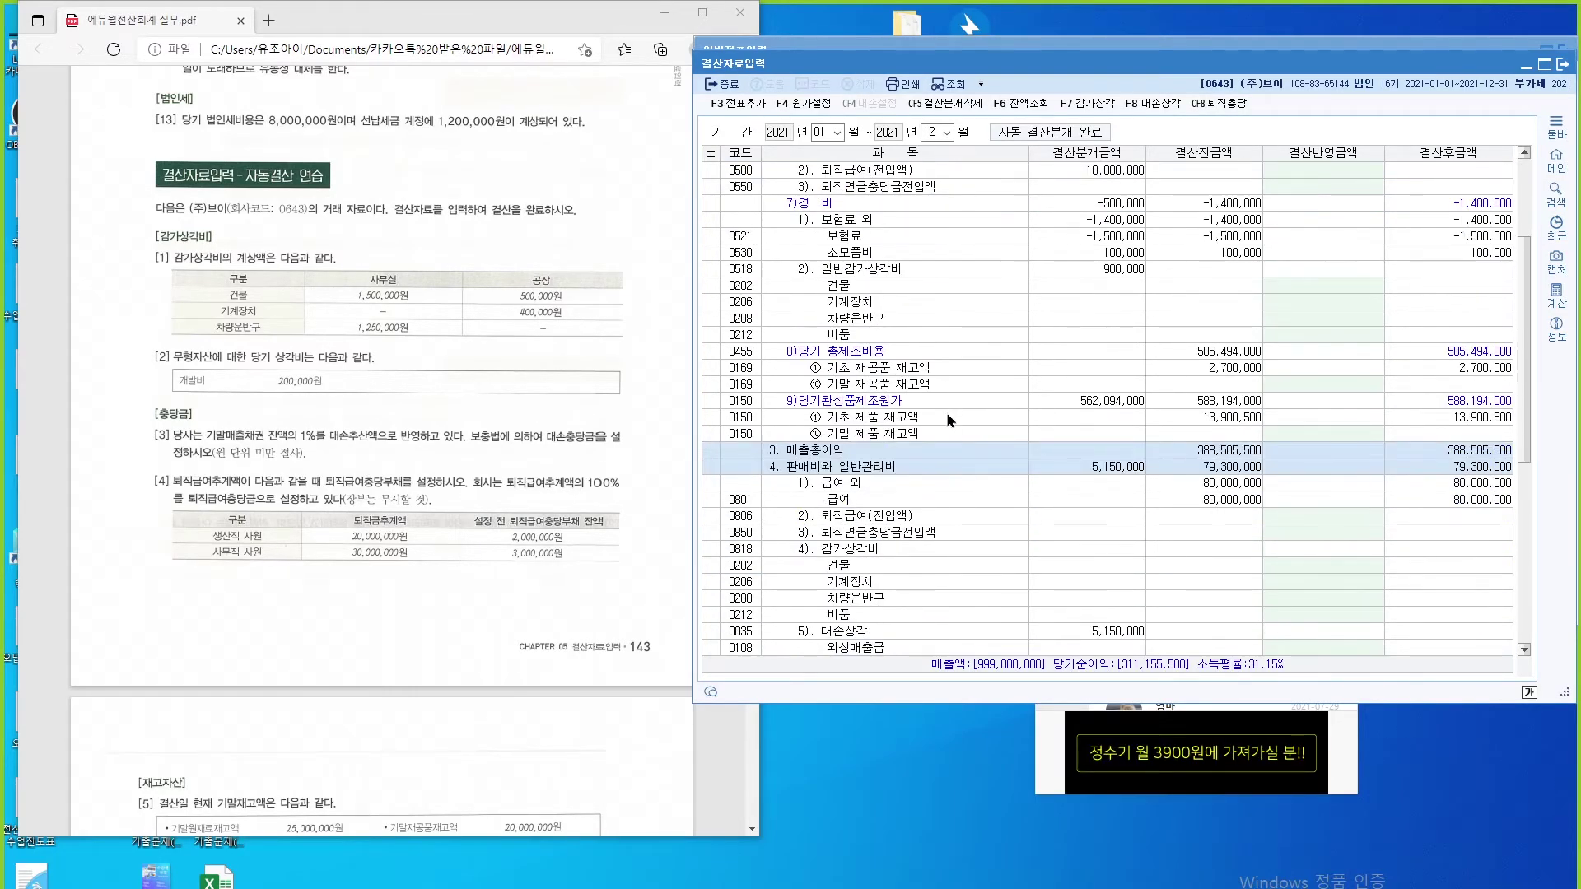
pyautogui.scroll(-2, 946, 420)
pyautogui.click(891, 370)
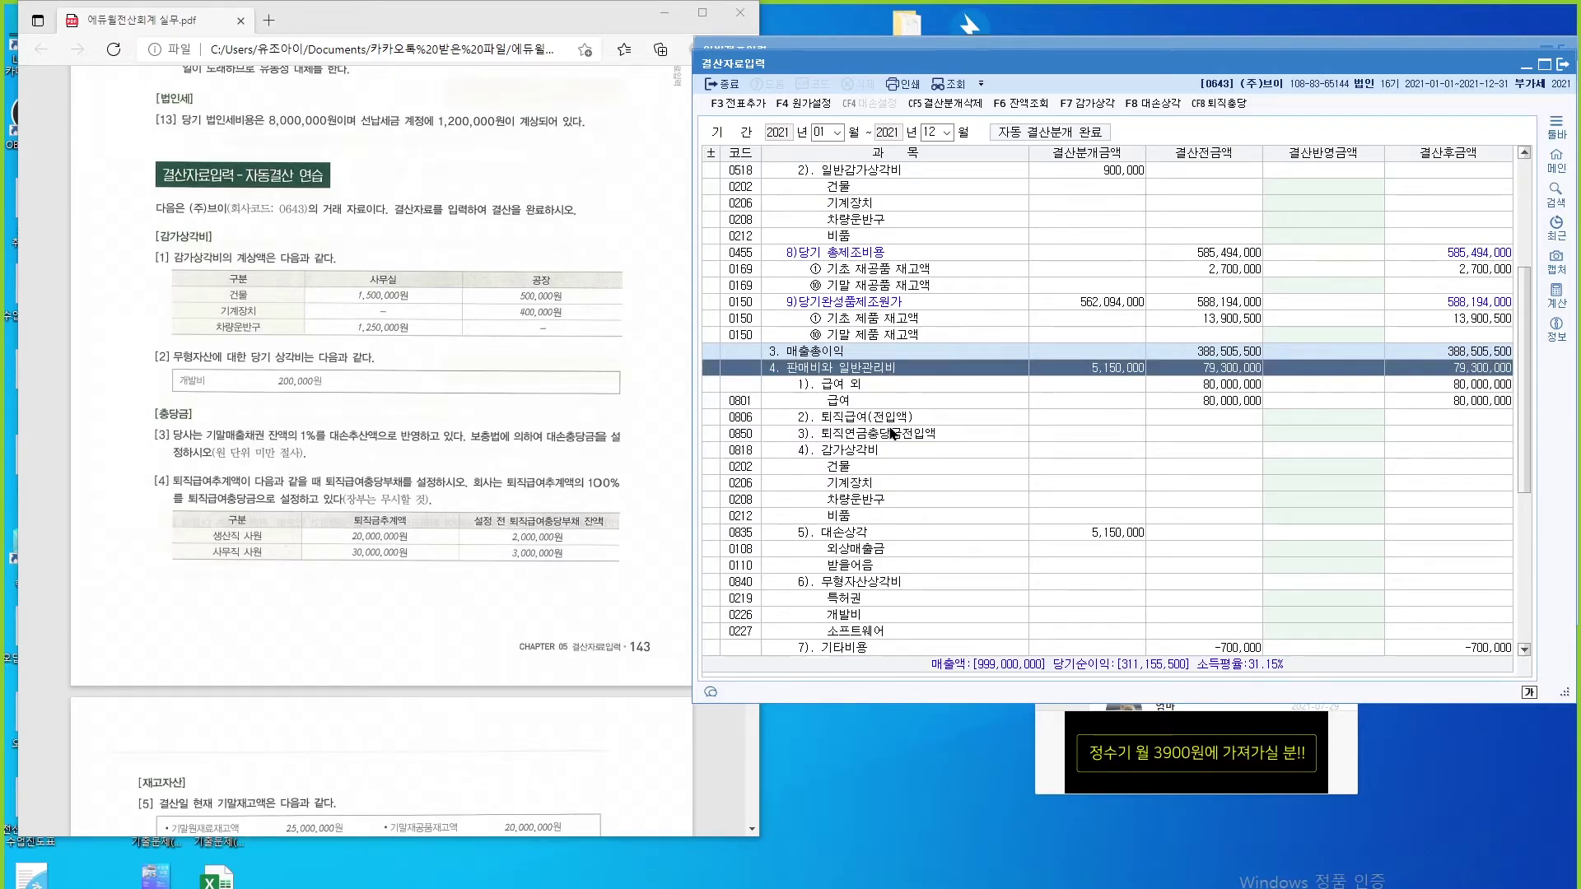
pyautogui.scroll(3, 1011, 382)
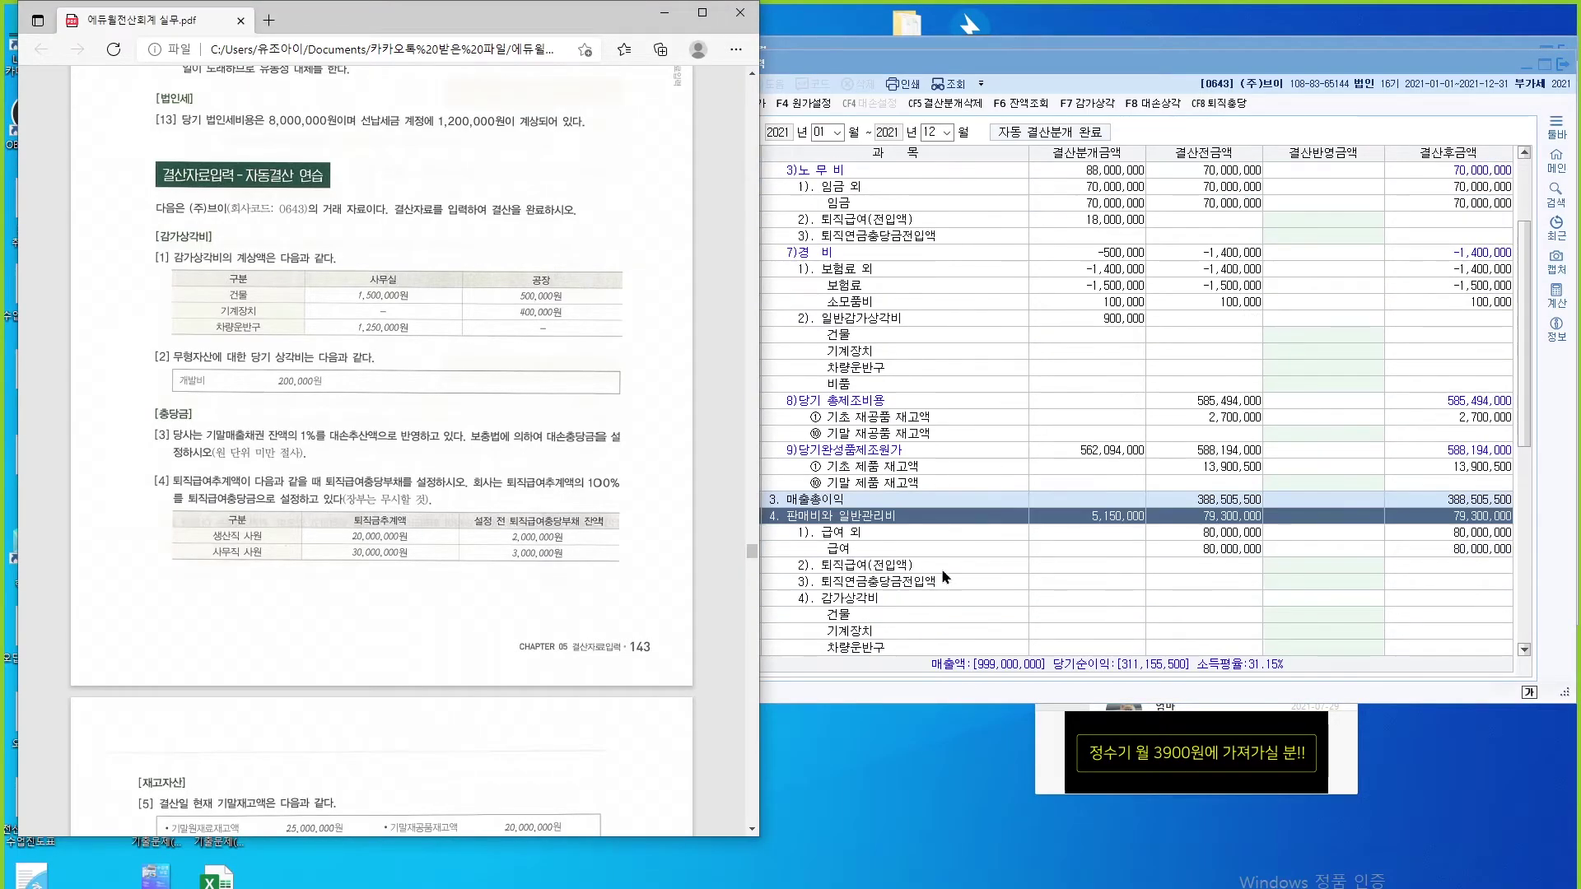
pyautogui.scroll(4, 968, 527)
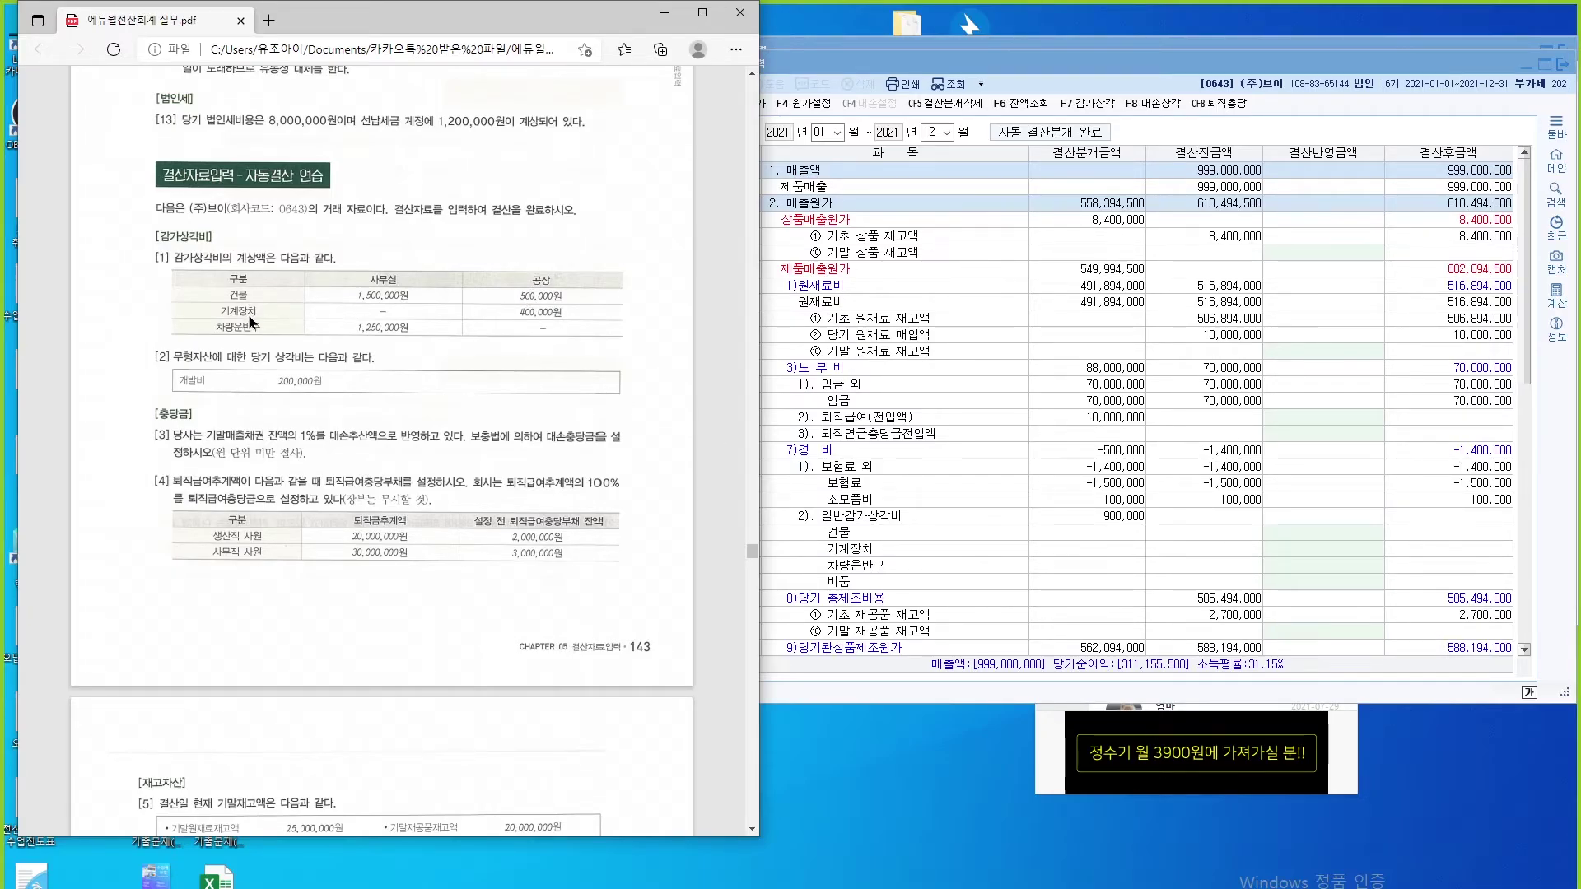
# Step: Enter the factory depreciation under 일반감가상각비 in the manufacturing costs: 500,000 for 건물 and 400,000 for 기계장치
pyautogui.click(938, 370)
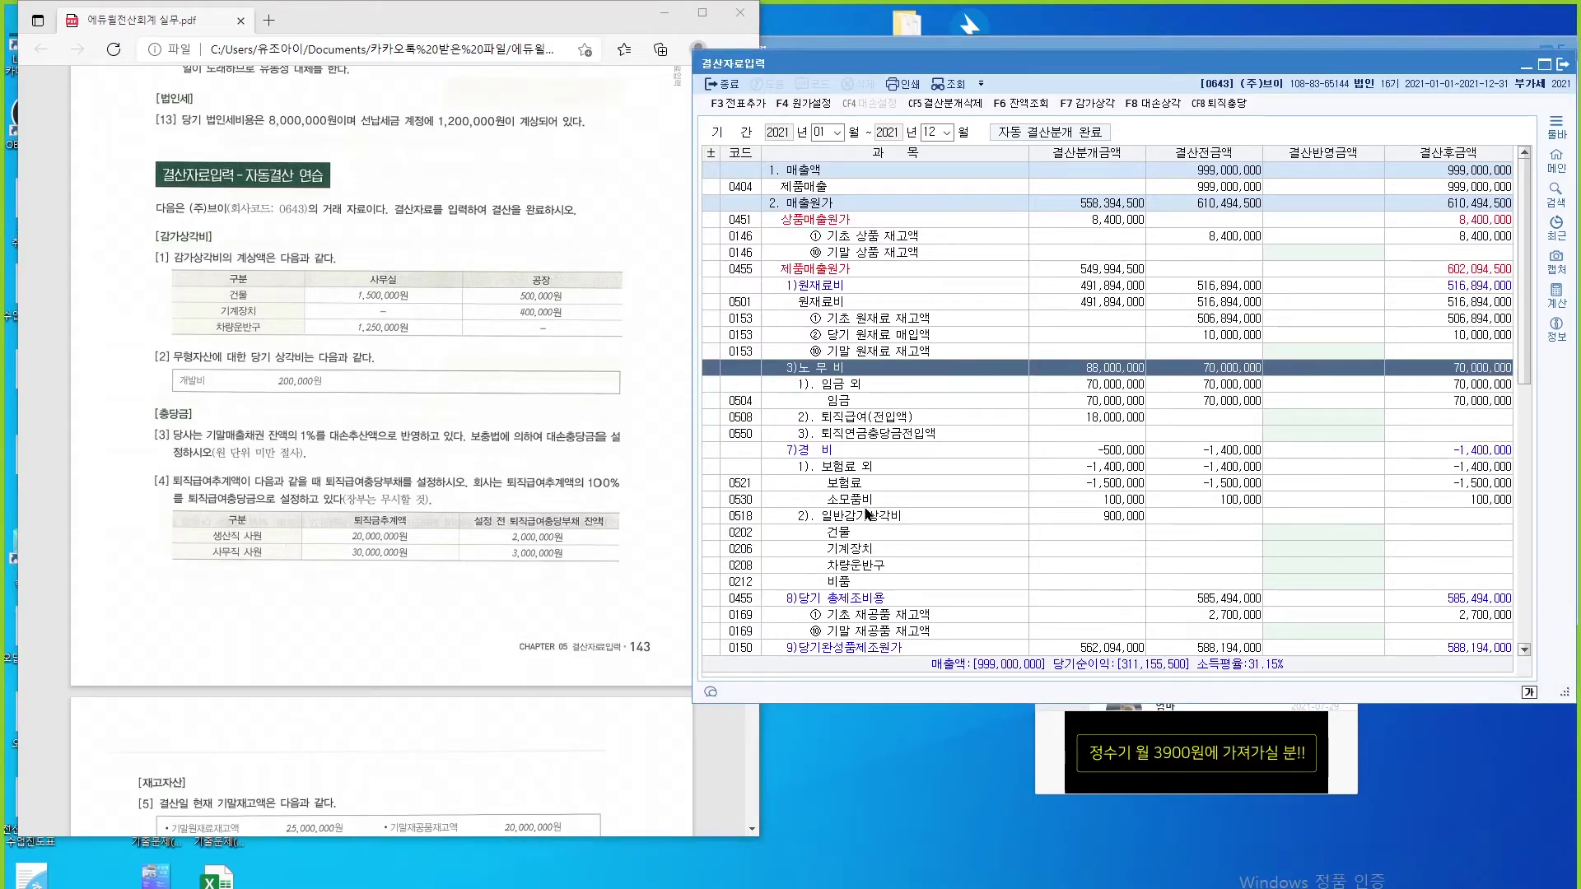
pyautogui.click(871, 533)
pyautogui.click(886, 563)
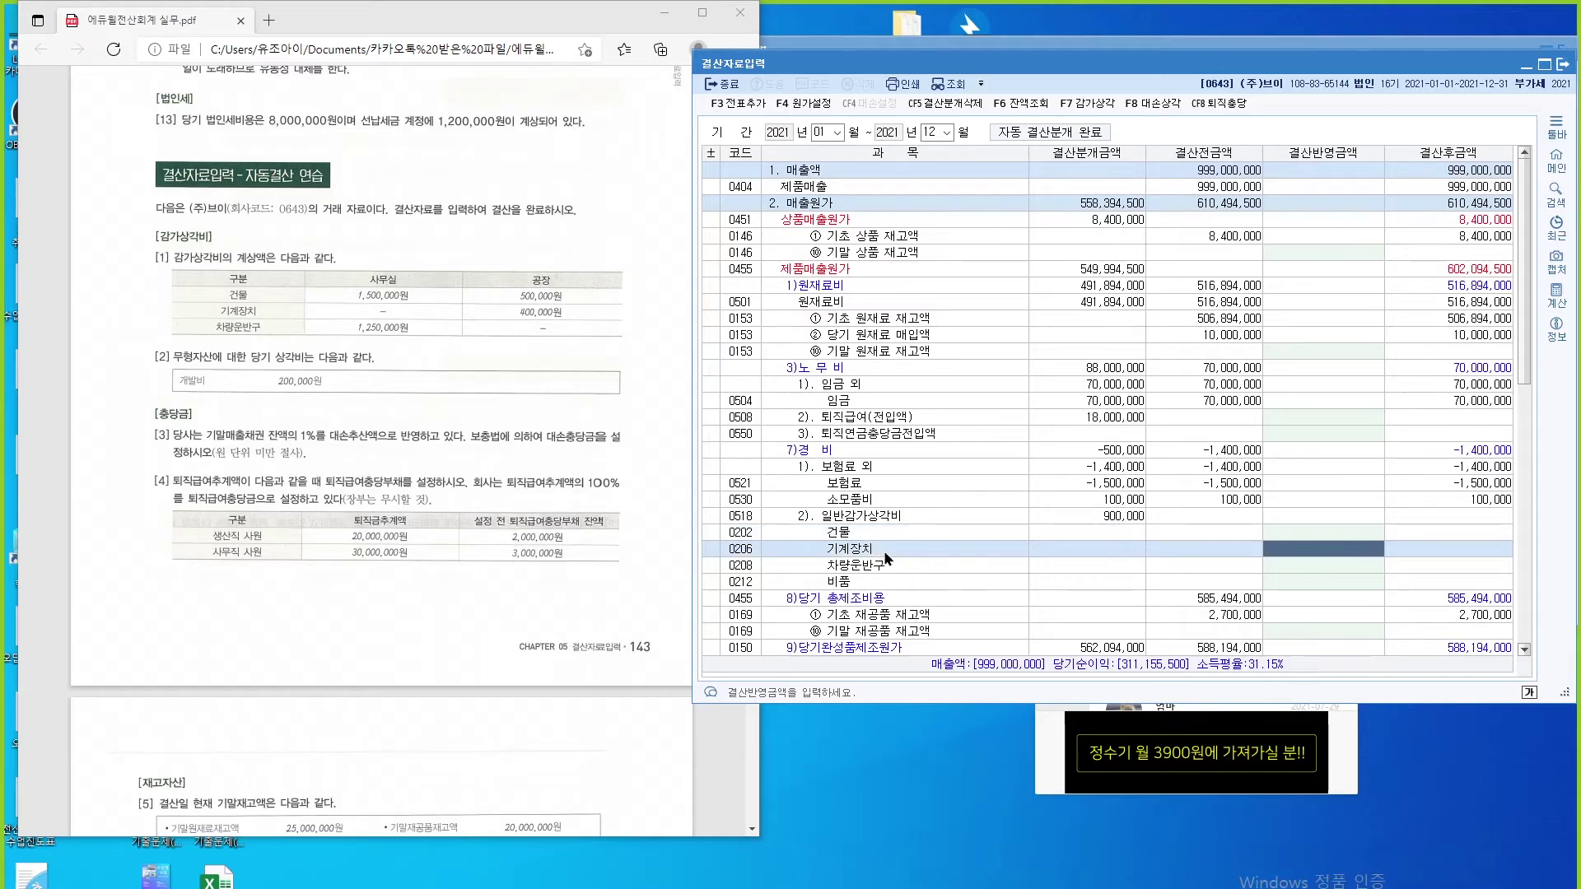
pyautogui.click(881, 586)
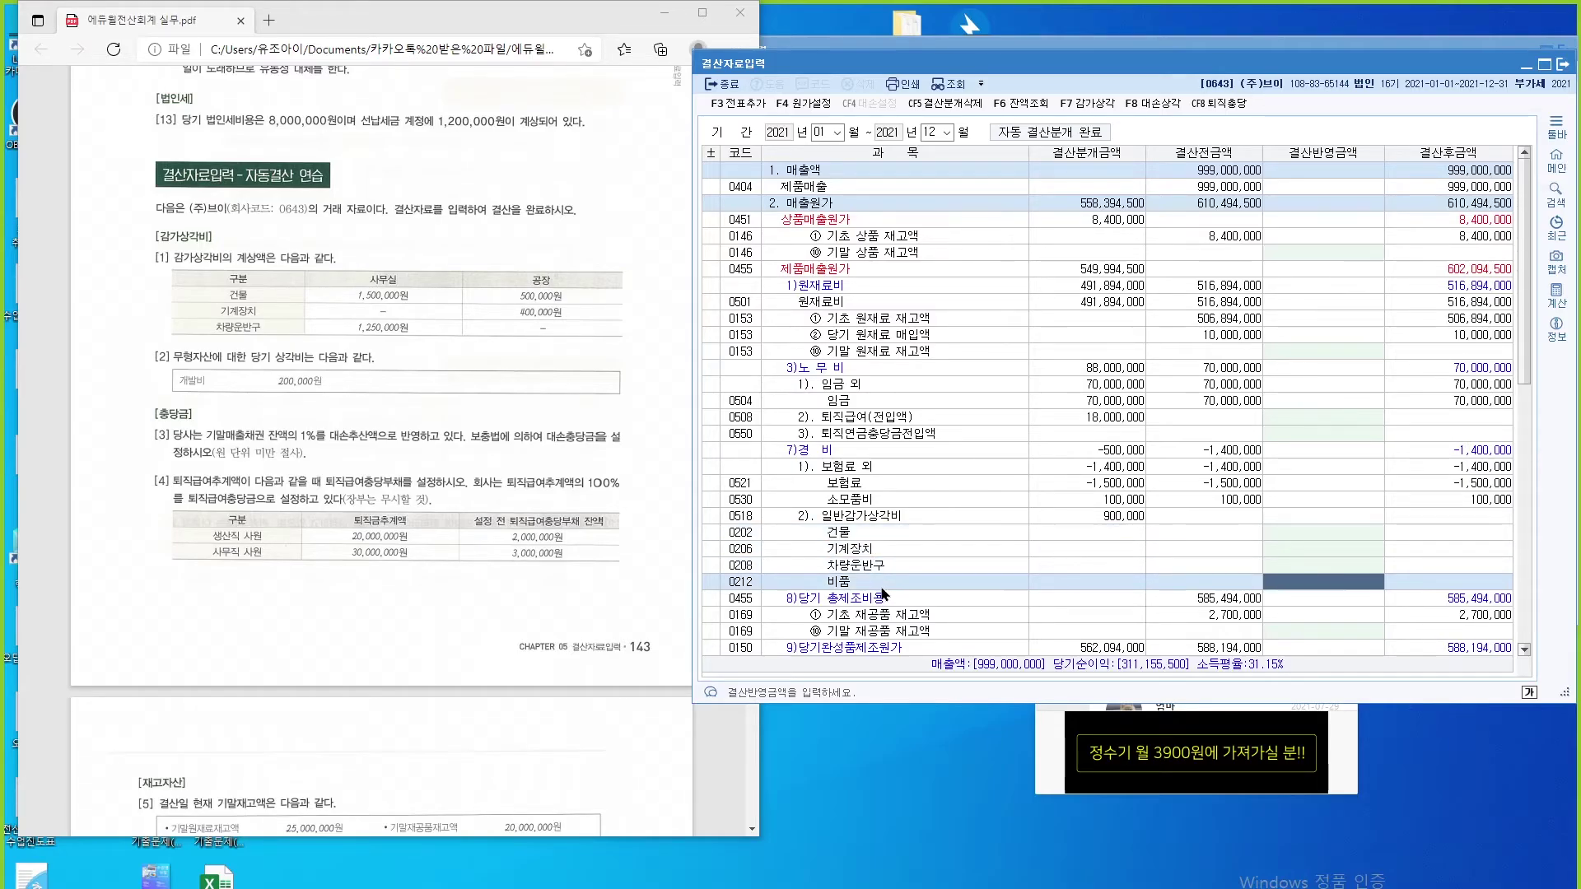
pyautogui.click(873, 515)
pyautogui.click(552, 300)
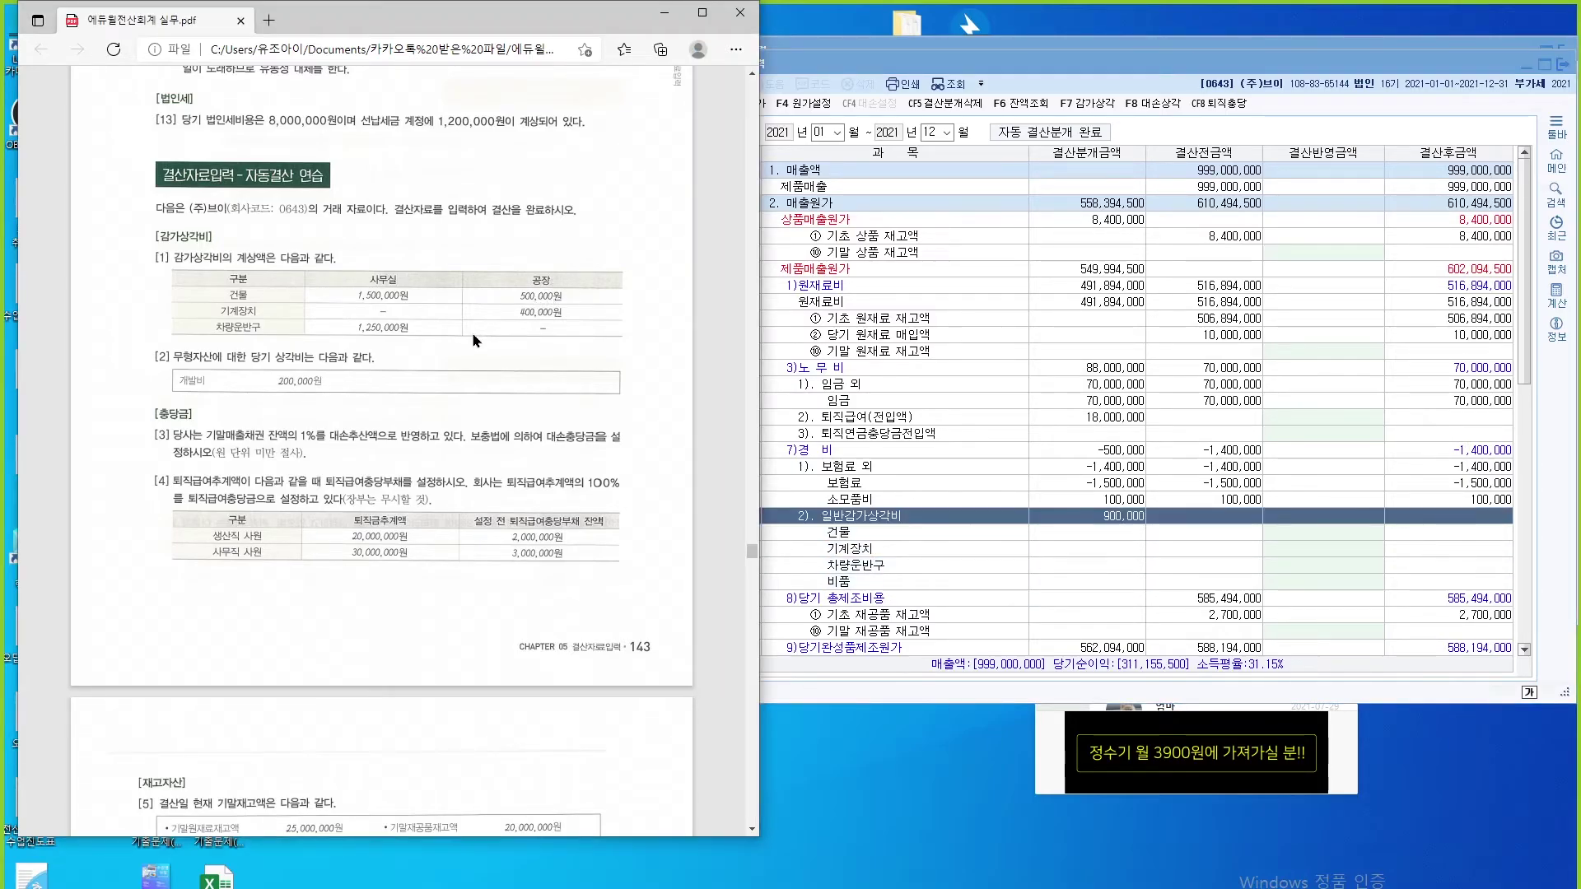
pyautogui.click(1302, 532)
pyautogui.write('500000')
pyautogui.press('Return')
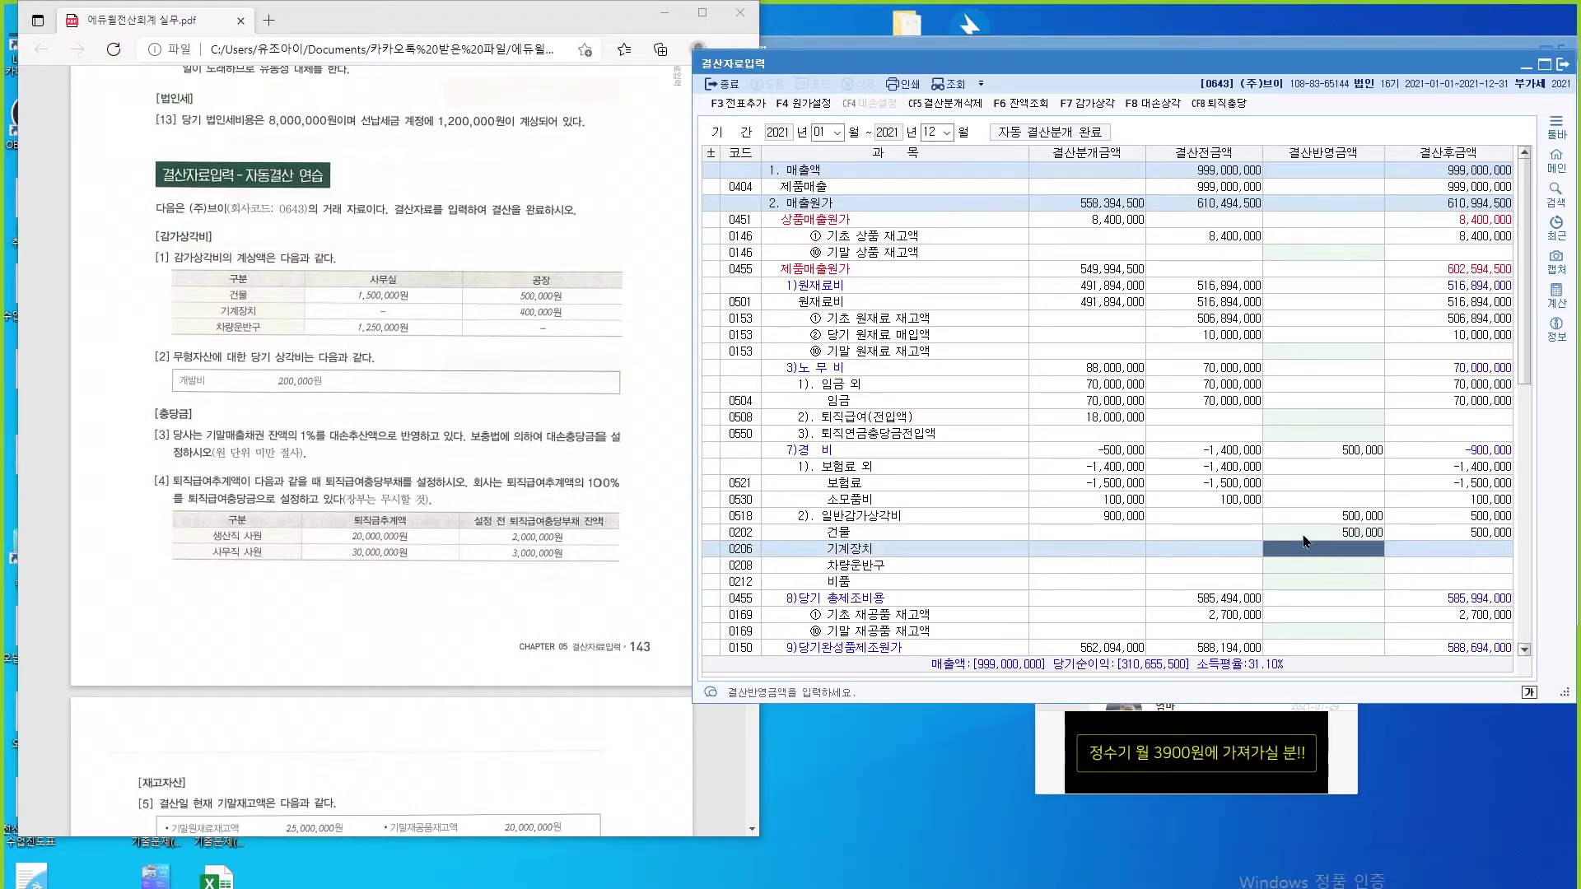
pyautogui.write('400000')
pyautogui.press('Return')
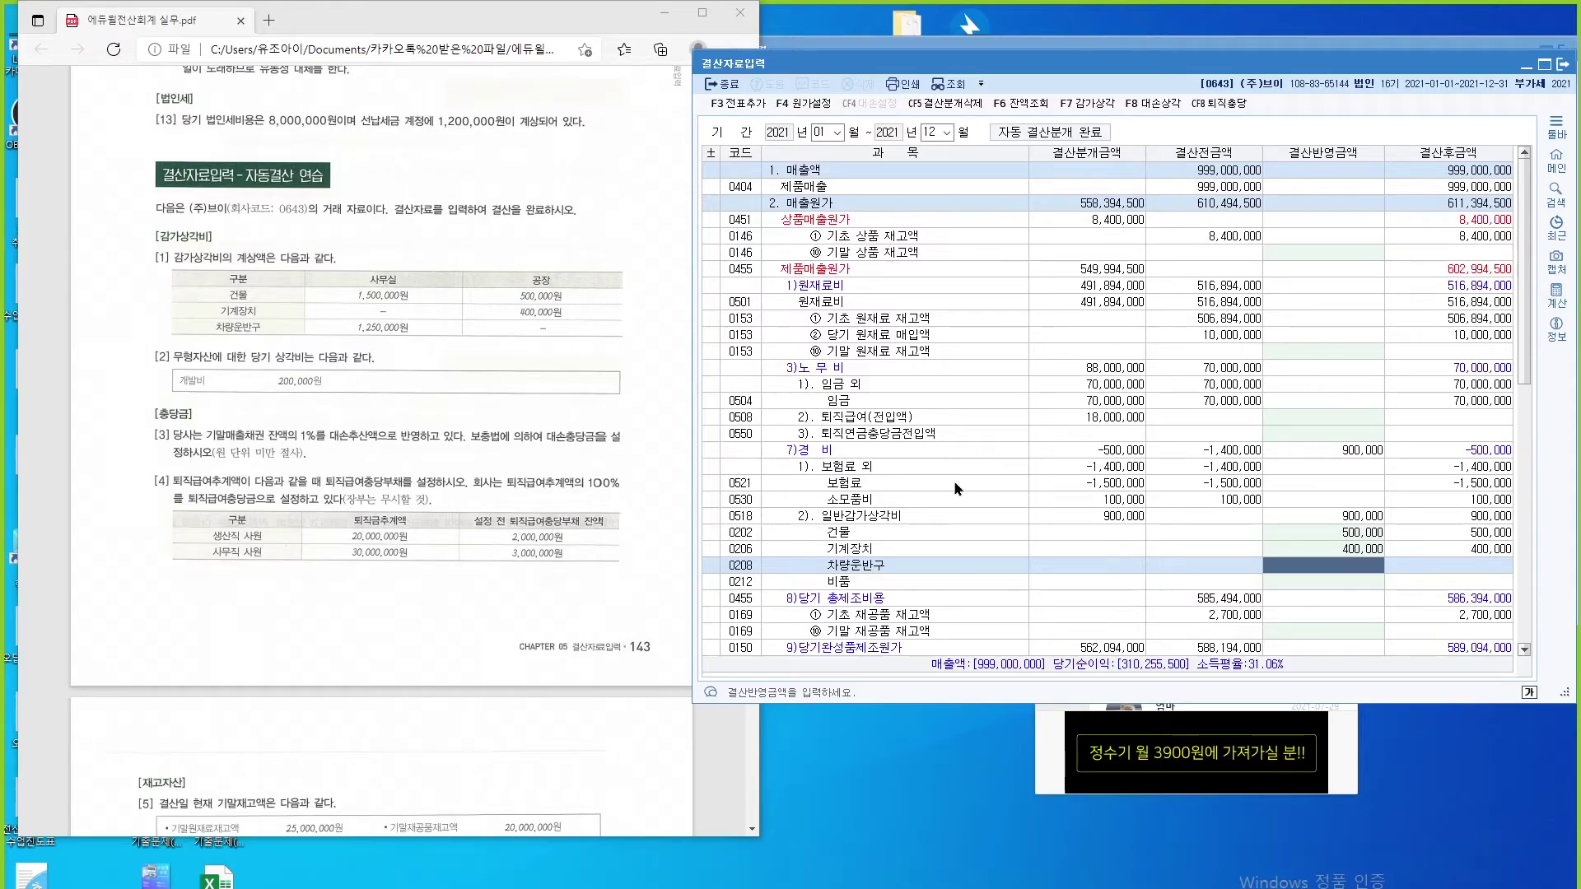
# Step: Enter the office depreciation under 감가상각비 in 판매비와 일반관리비: 1,500,000 for 건물 and 1,250,000 for 차량운반구
pyautogui.click(1023, 466)
pyautogui.scroll(-4, 1040, 470)
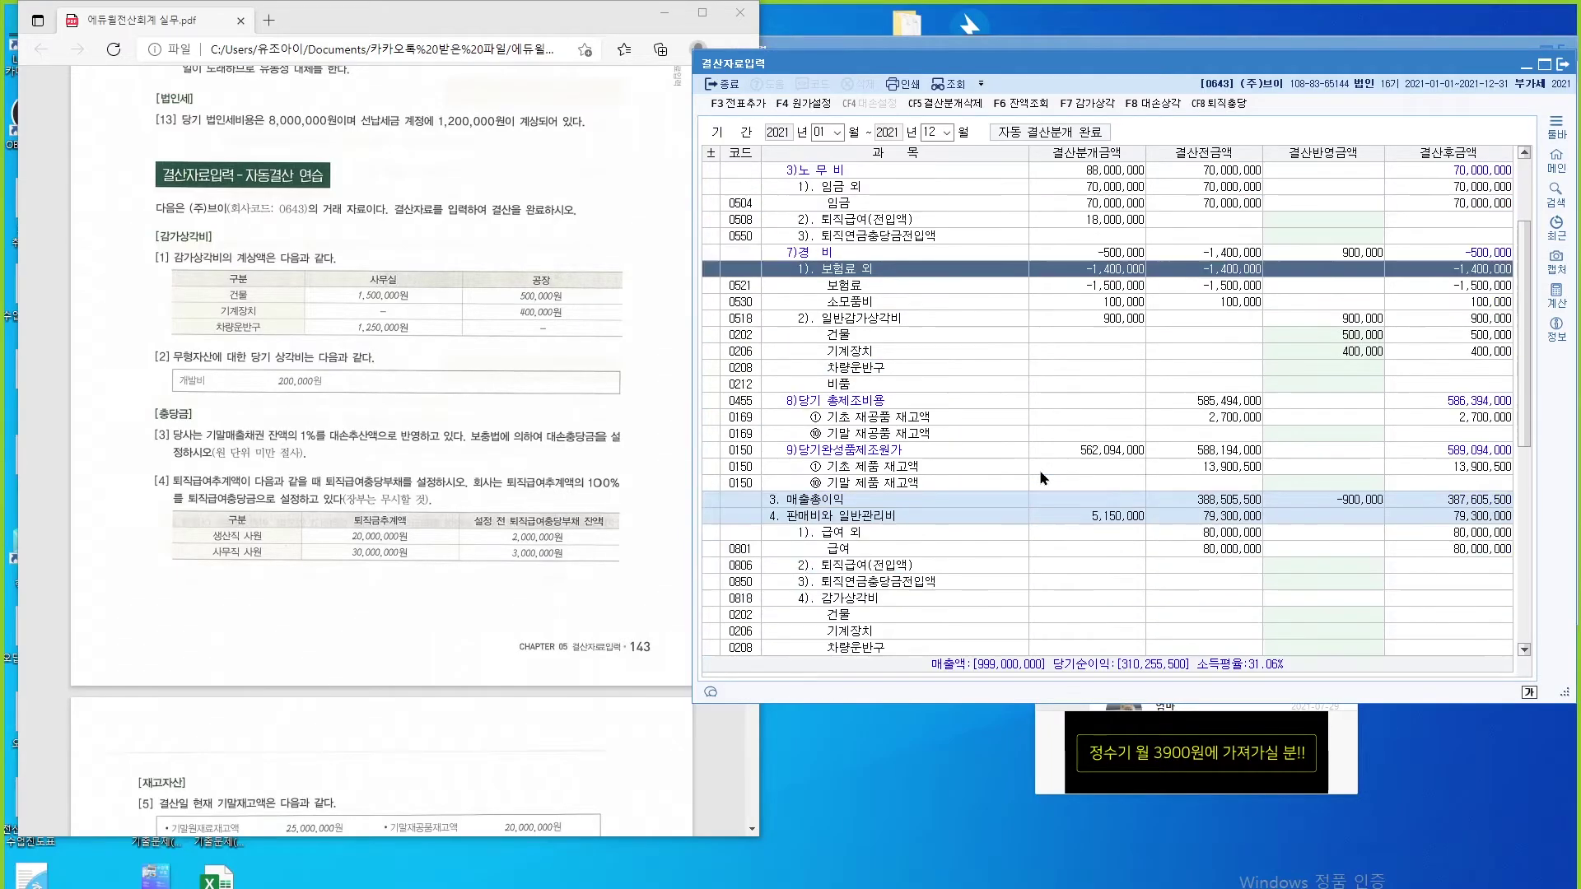
pyautogui.click(962, 519)
pyautogui.scroll(-3, 964, 525)
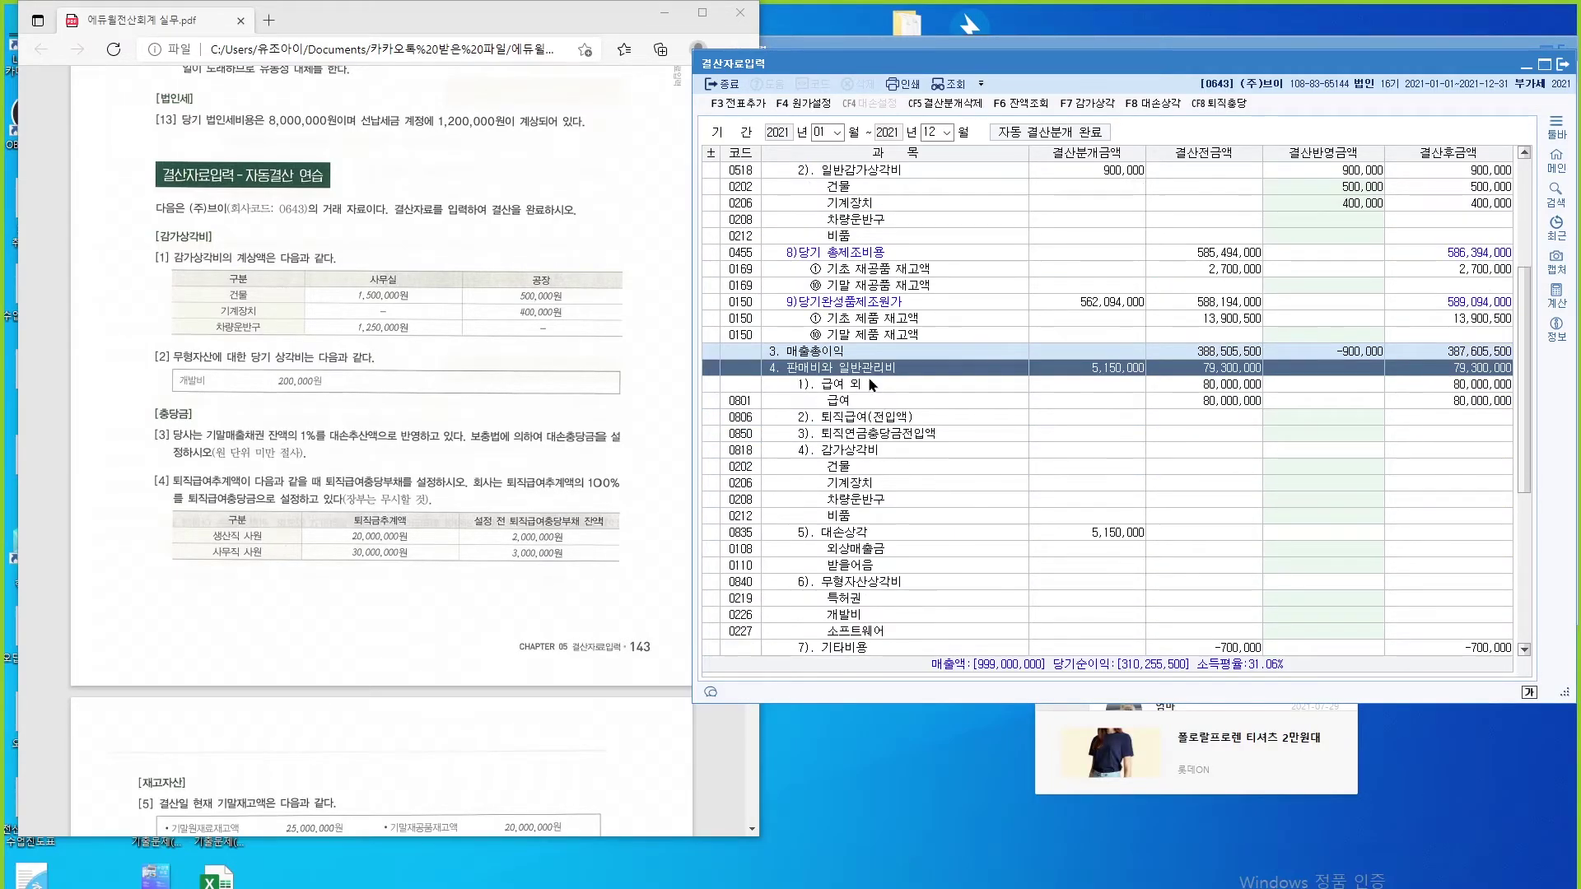
pyautogui.click(880, 452)
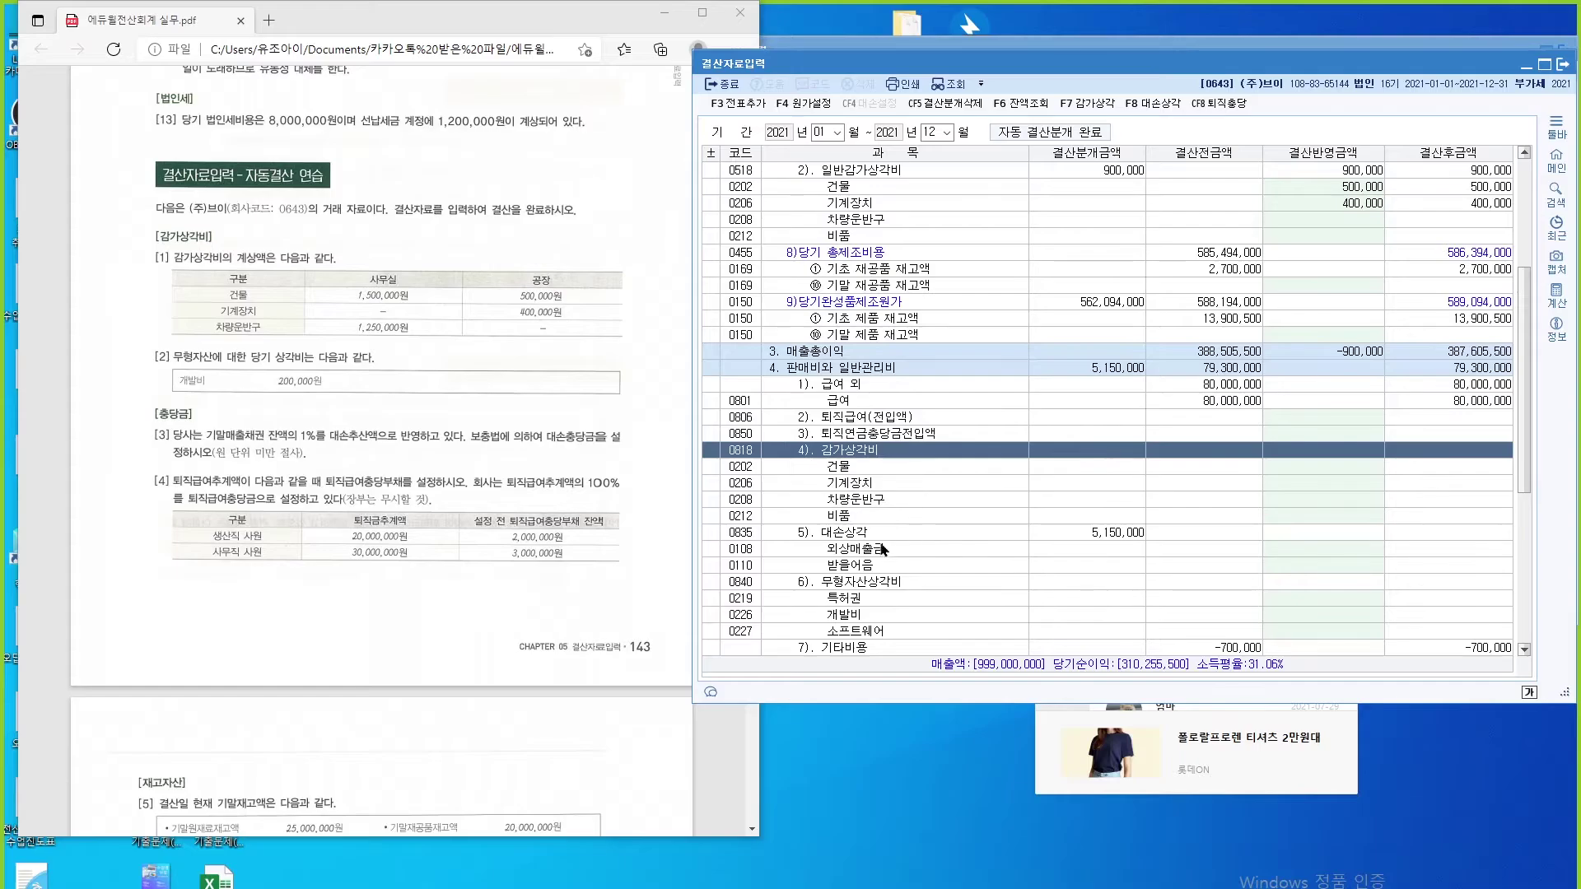
pyautogui.click(847, 471)
pyautogui.write('1500000')
pyautogui.press('Return')
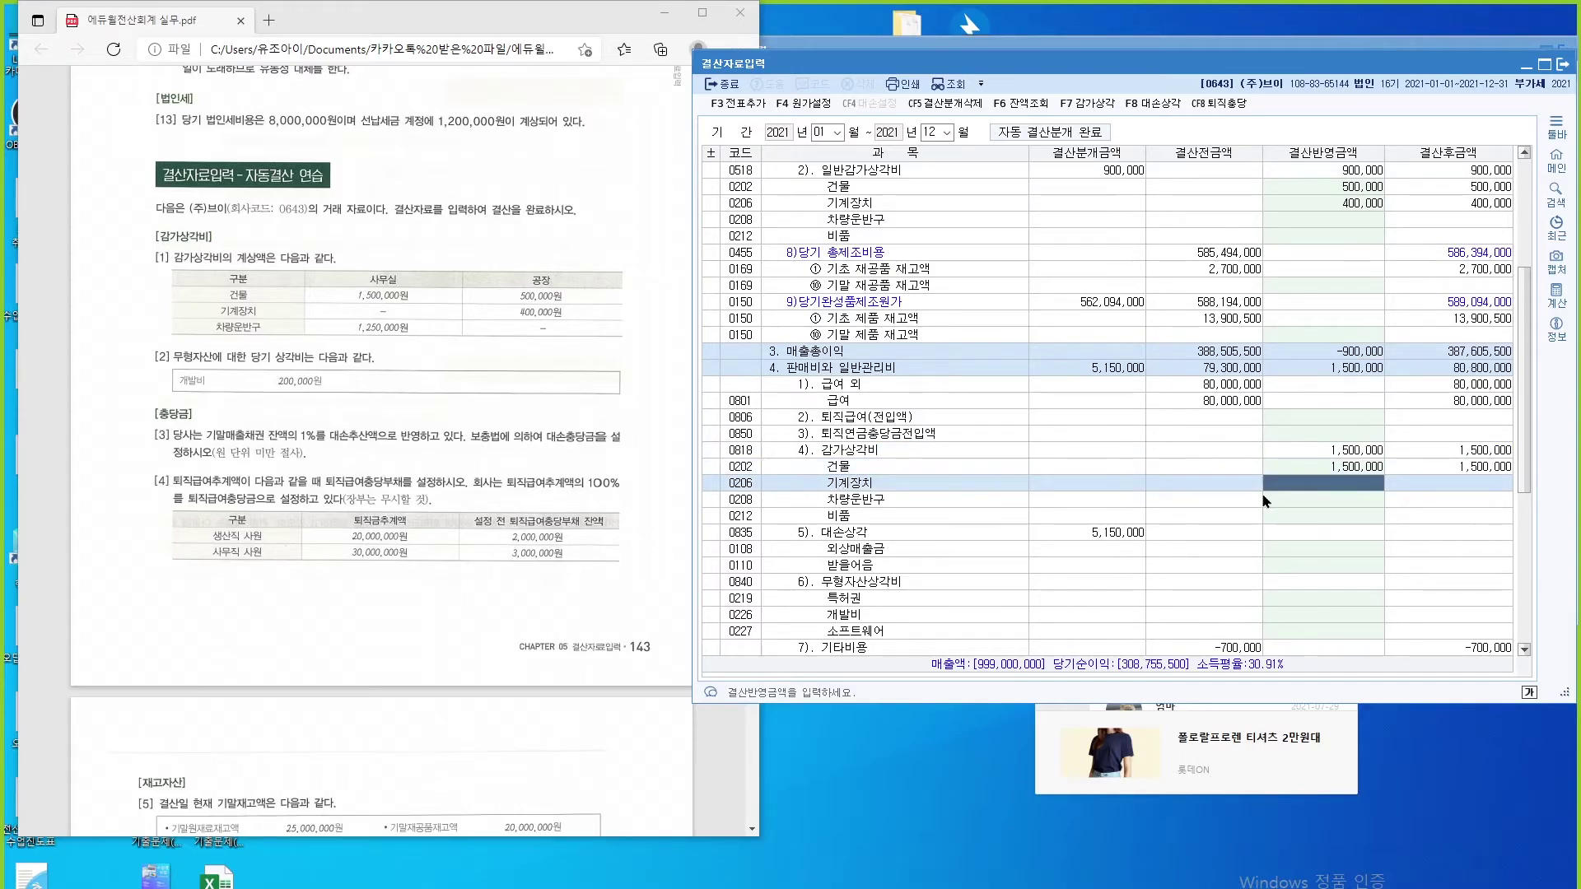
pyautogui.click(1330, 501)
pyautogui.write('1250000')
pyautogui.press('Return')
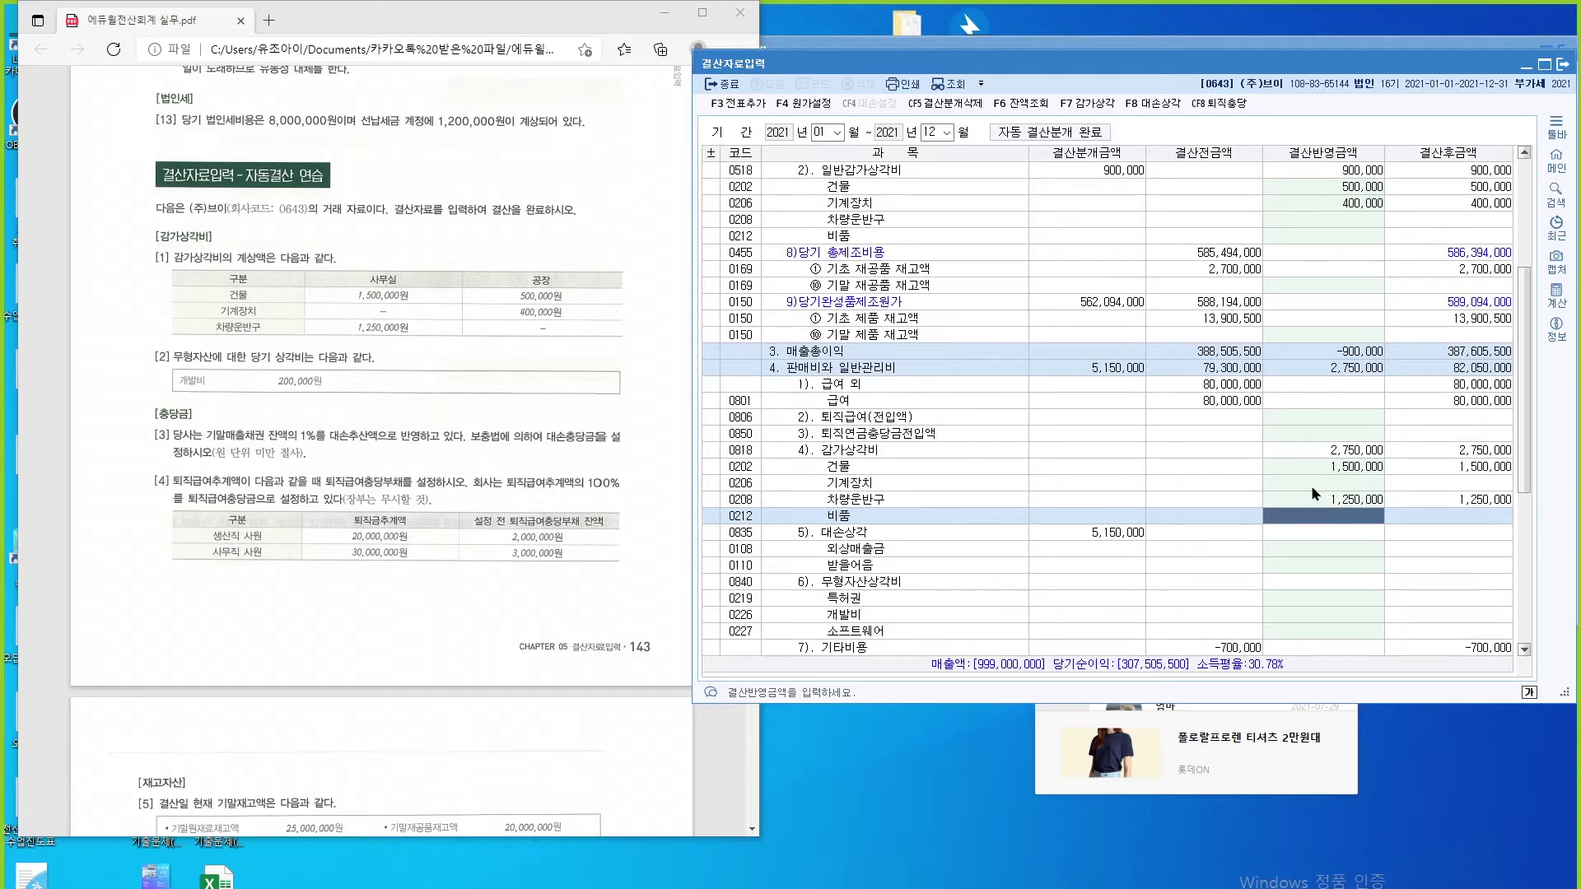
# Step: Enter 200,000 as the amortization of 개발비 under 무형자산상각비 in 판매비와 일반관리비
pyautogui.scroll(4, 963, 427)
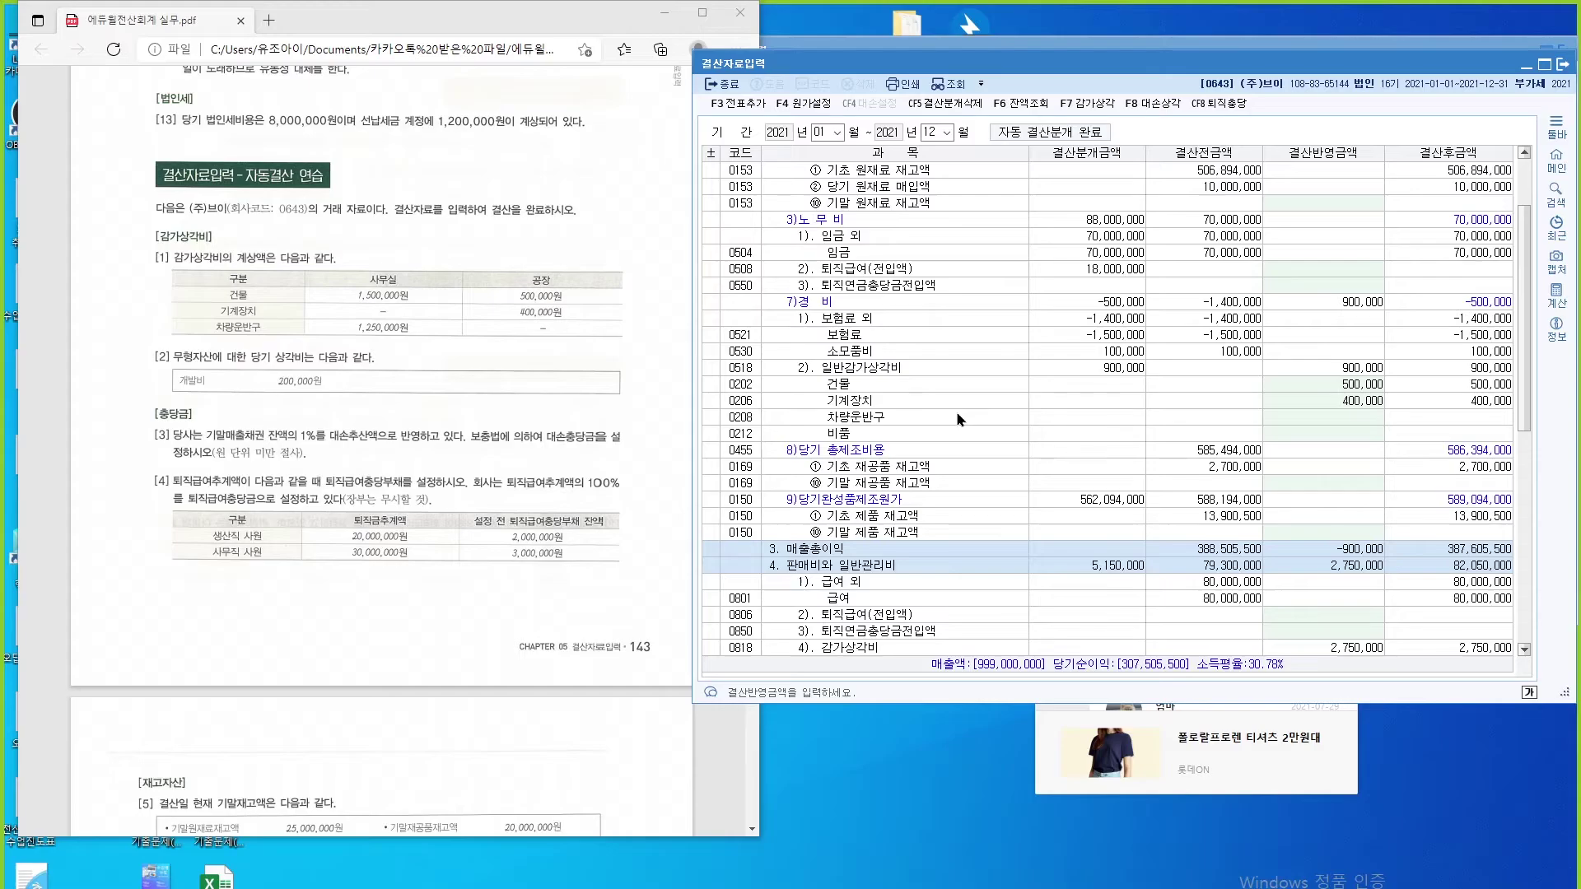
pyautogui.scroll(-4, 956, 412)
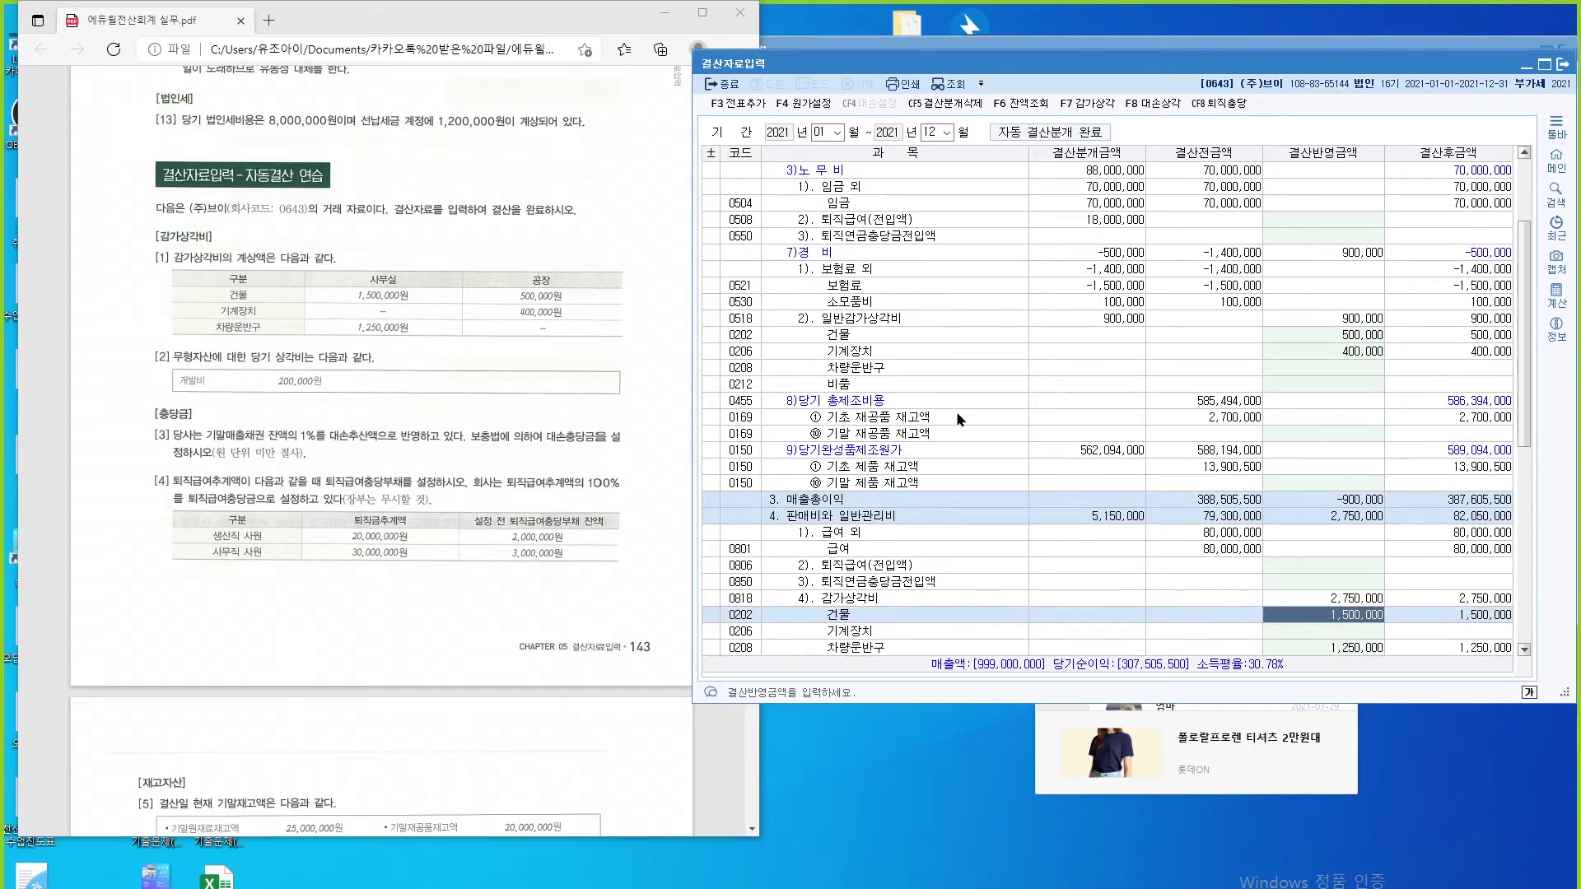
pyautogui.click(880, 452)
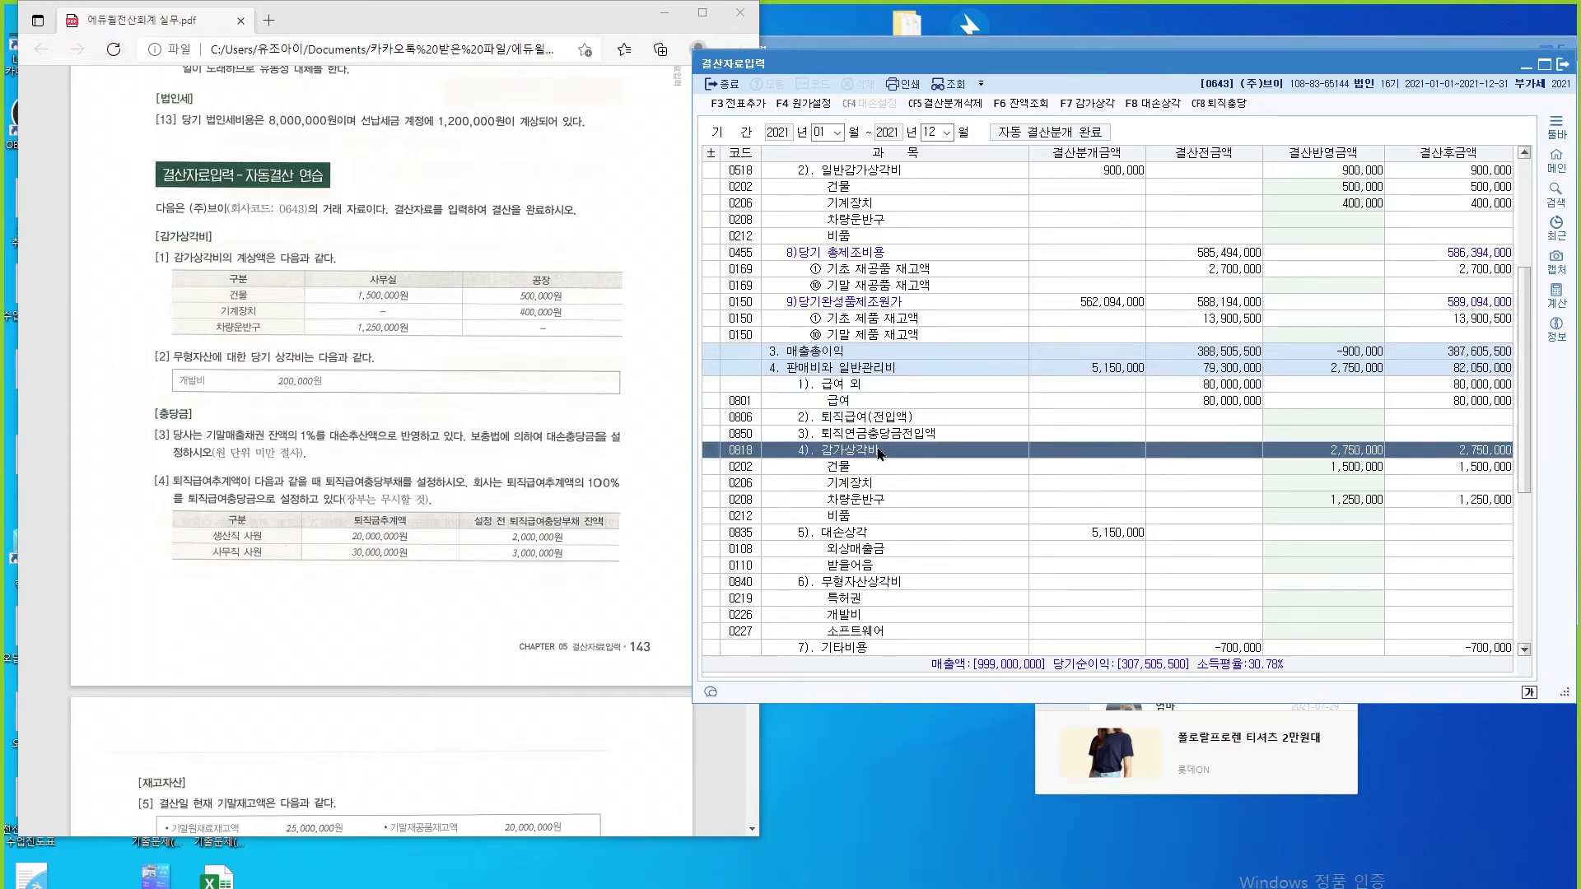
pyautogui.click(914, 583)
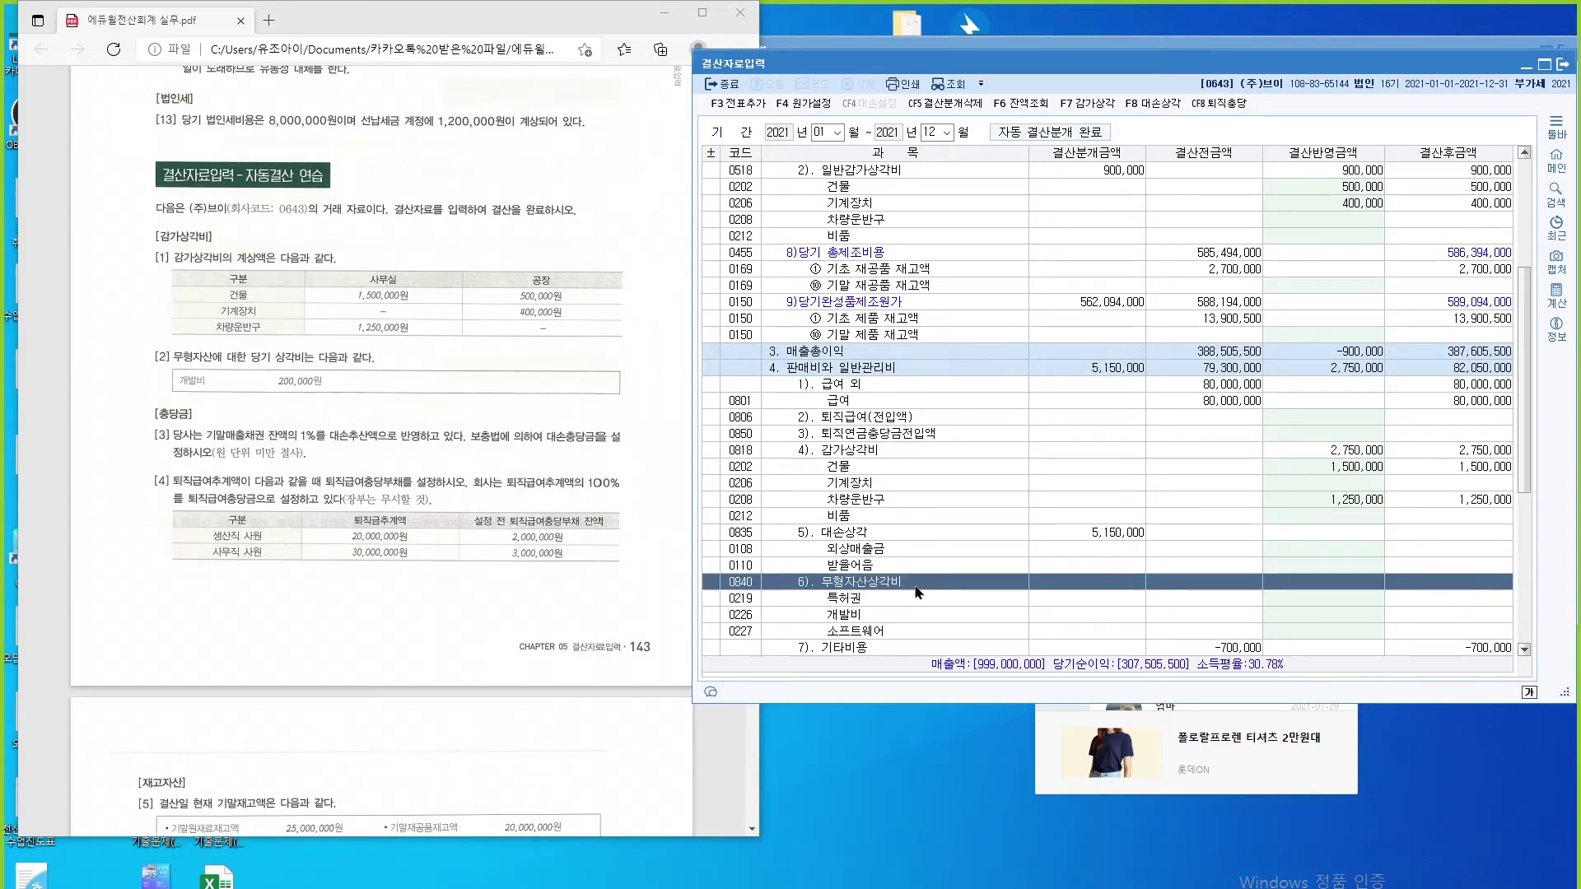
pyautogui.scroll(-2, 917, 592)
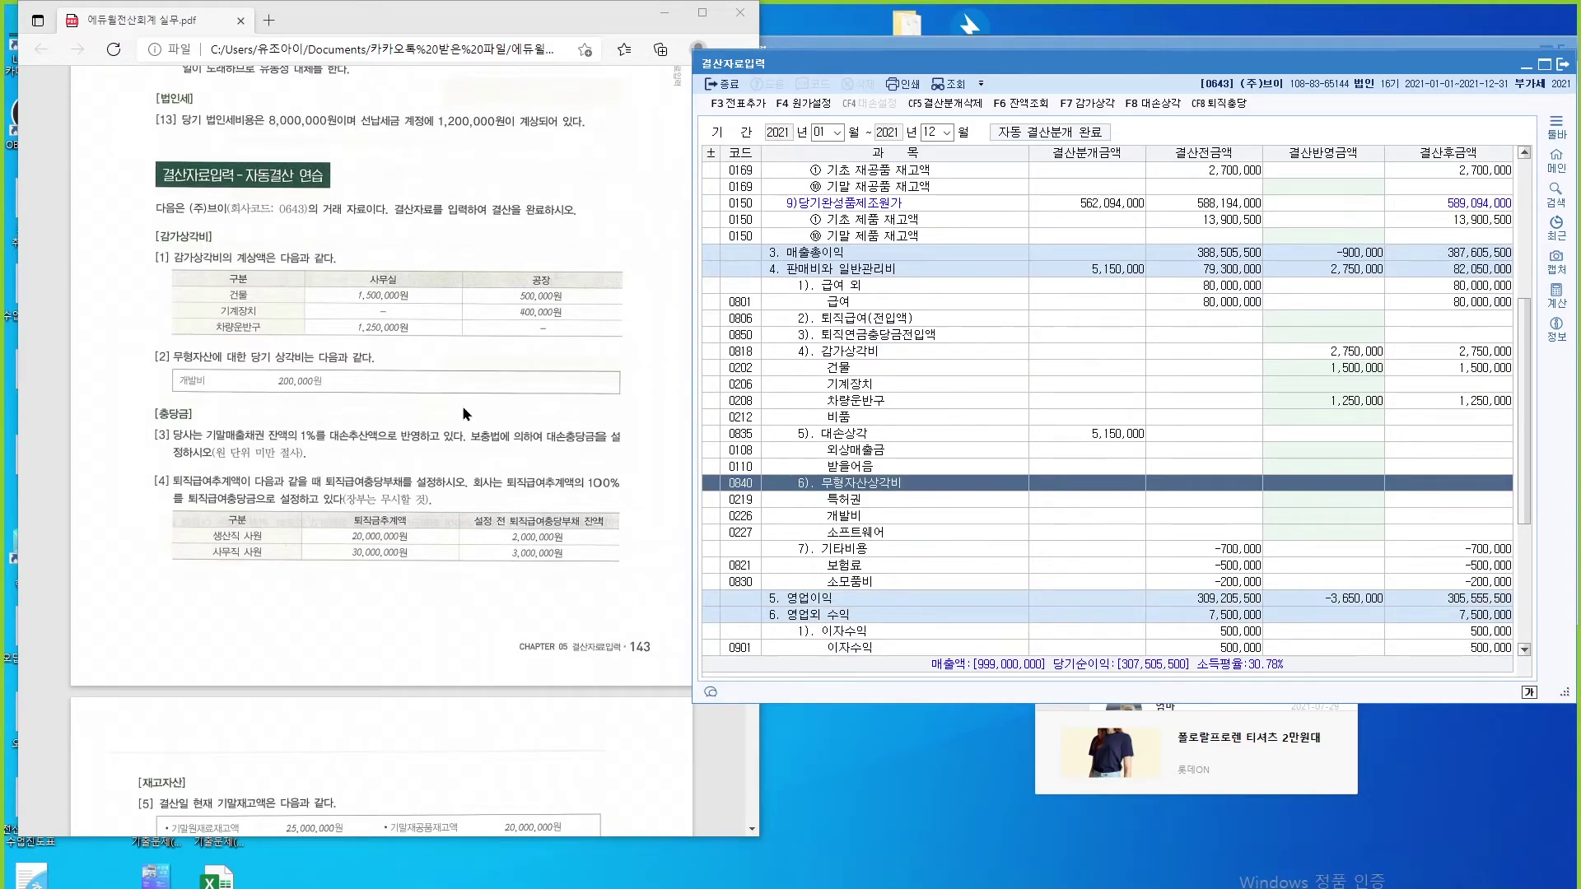
pyautogui.click(925, 519)
pyautogui.write('200000')
pyautogui.press('Return')
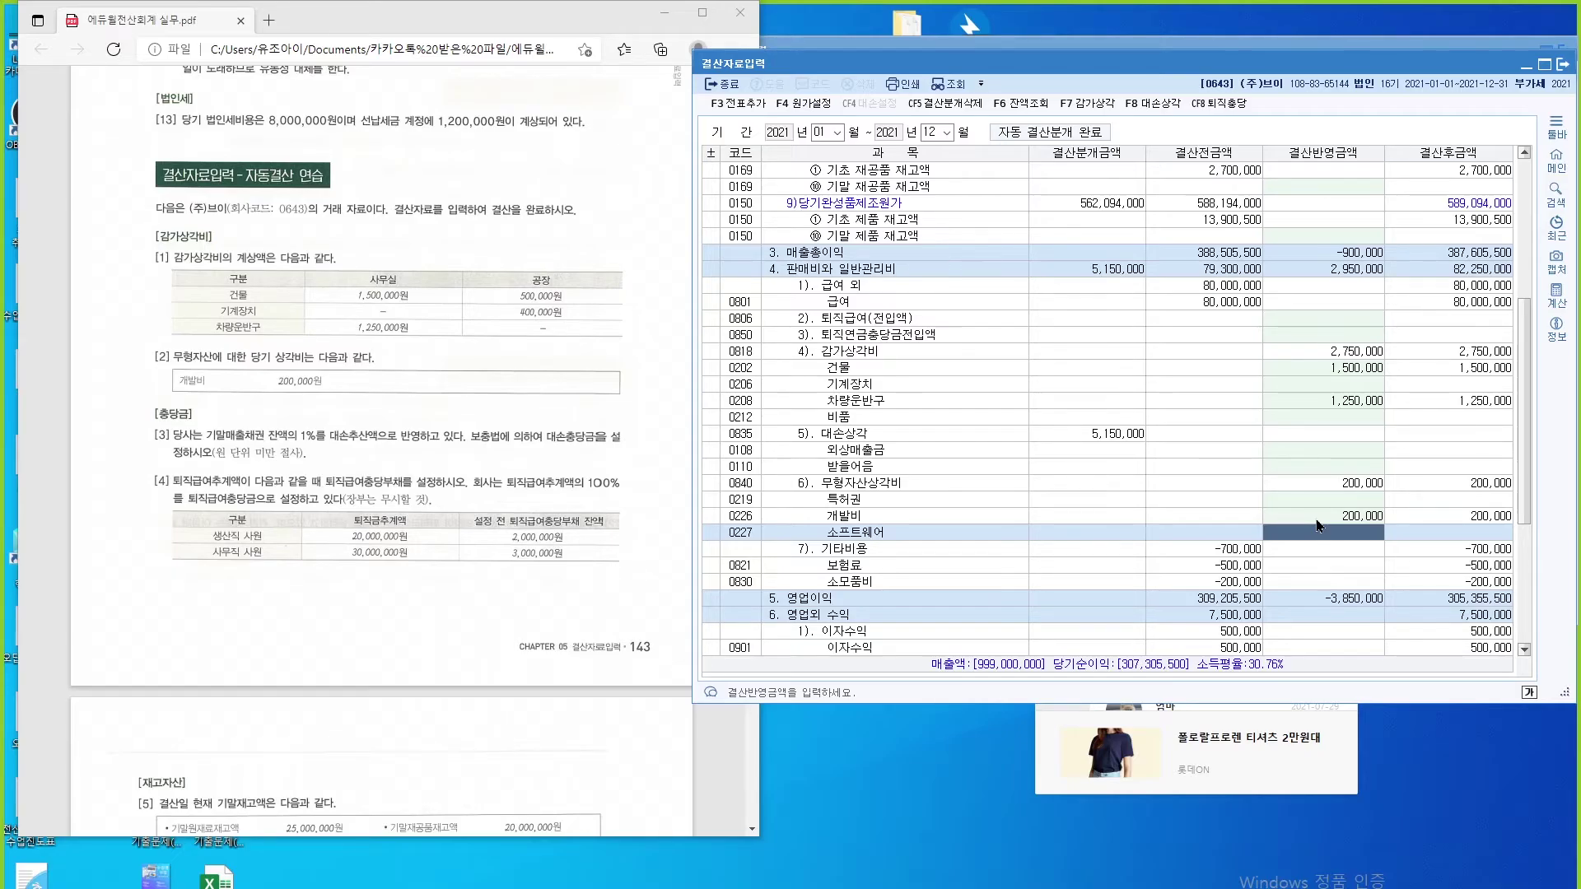
pyautogui.press('F3')
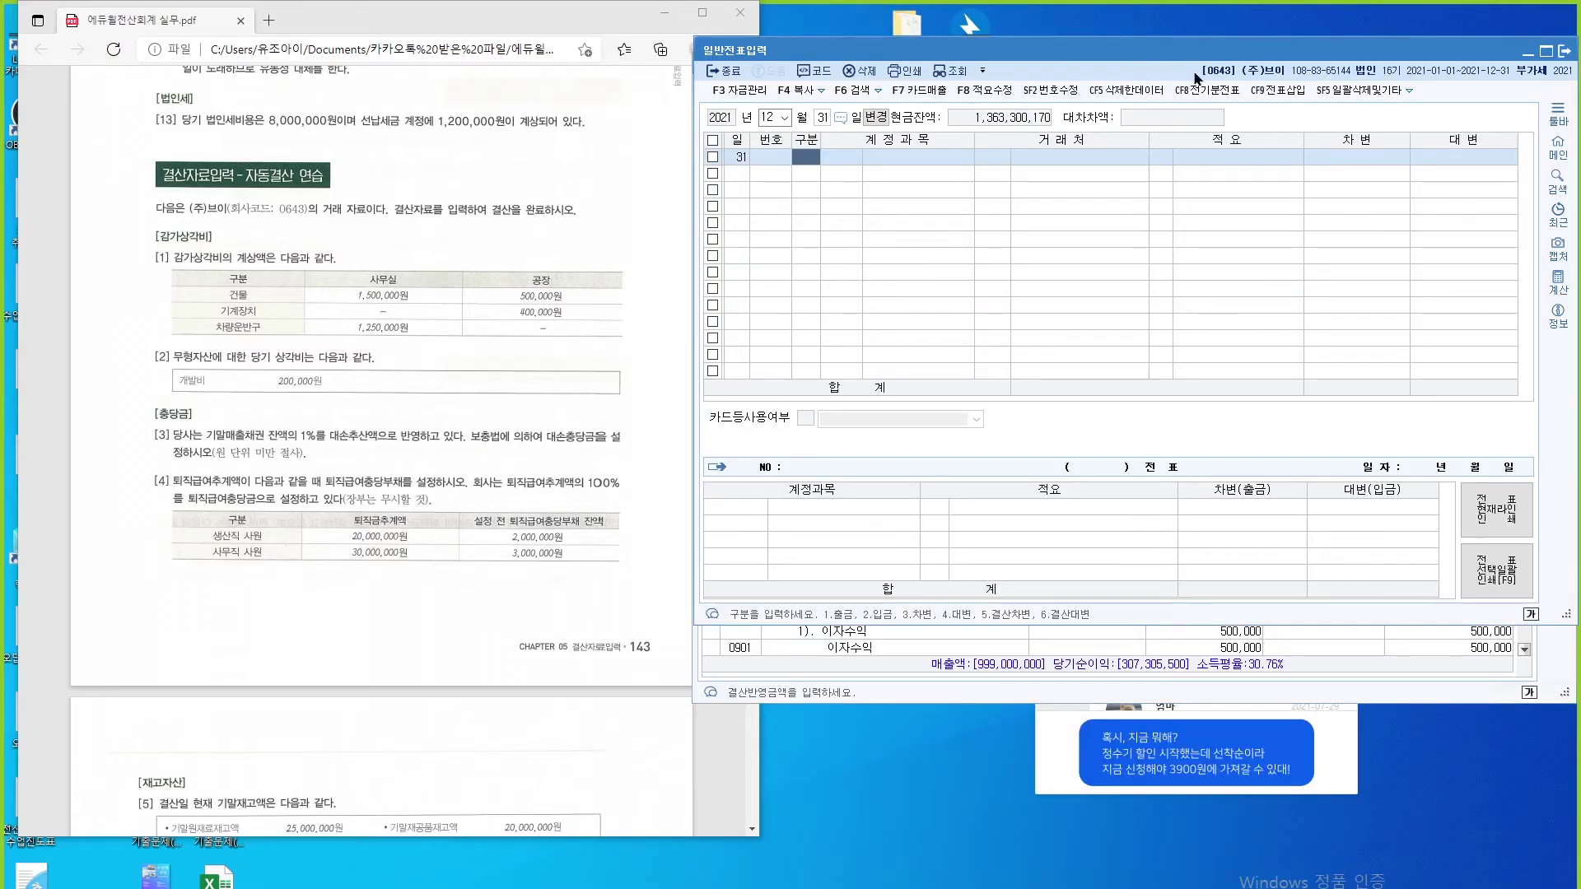
pyautogui.click(1565, 65)
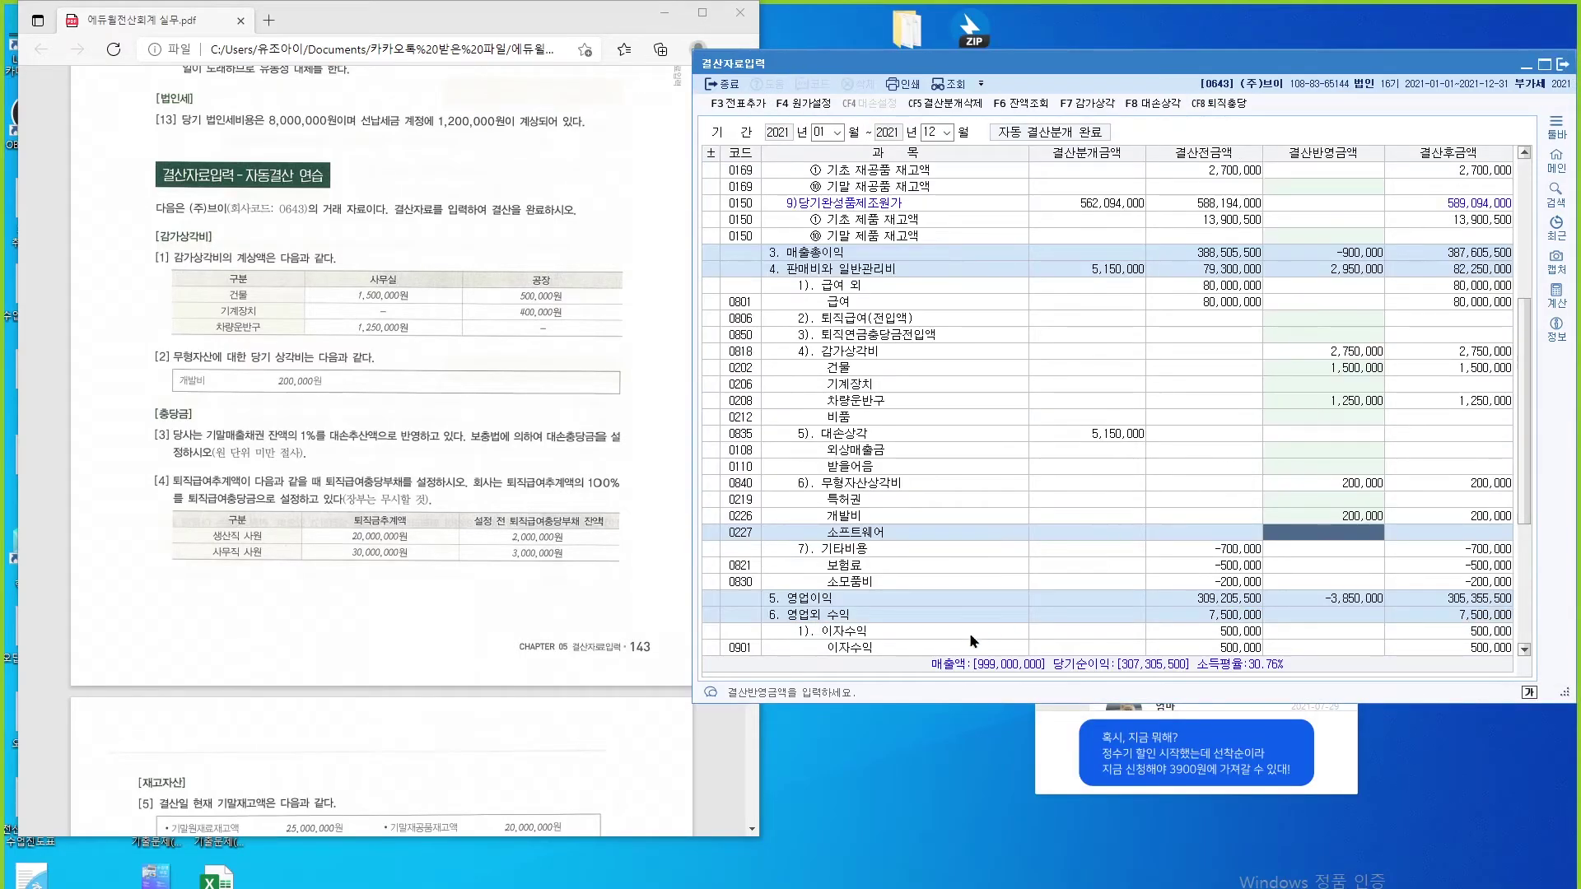
# Step: Check the 외상매출금 and 받을어음 balances and their 대손충당금 in the December 2021 합계잔액시산표, and return to 결산자료입력
pyautogui.click(1527, 66)
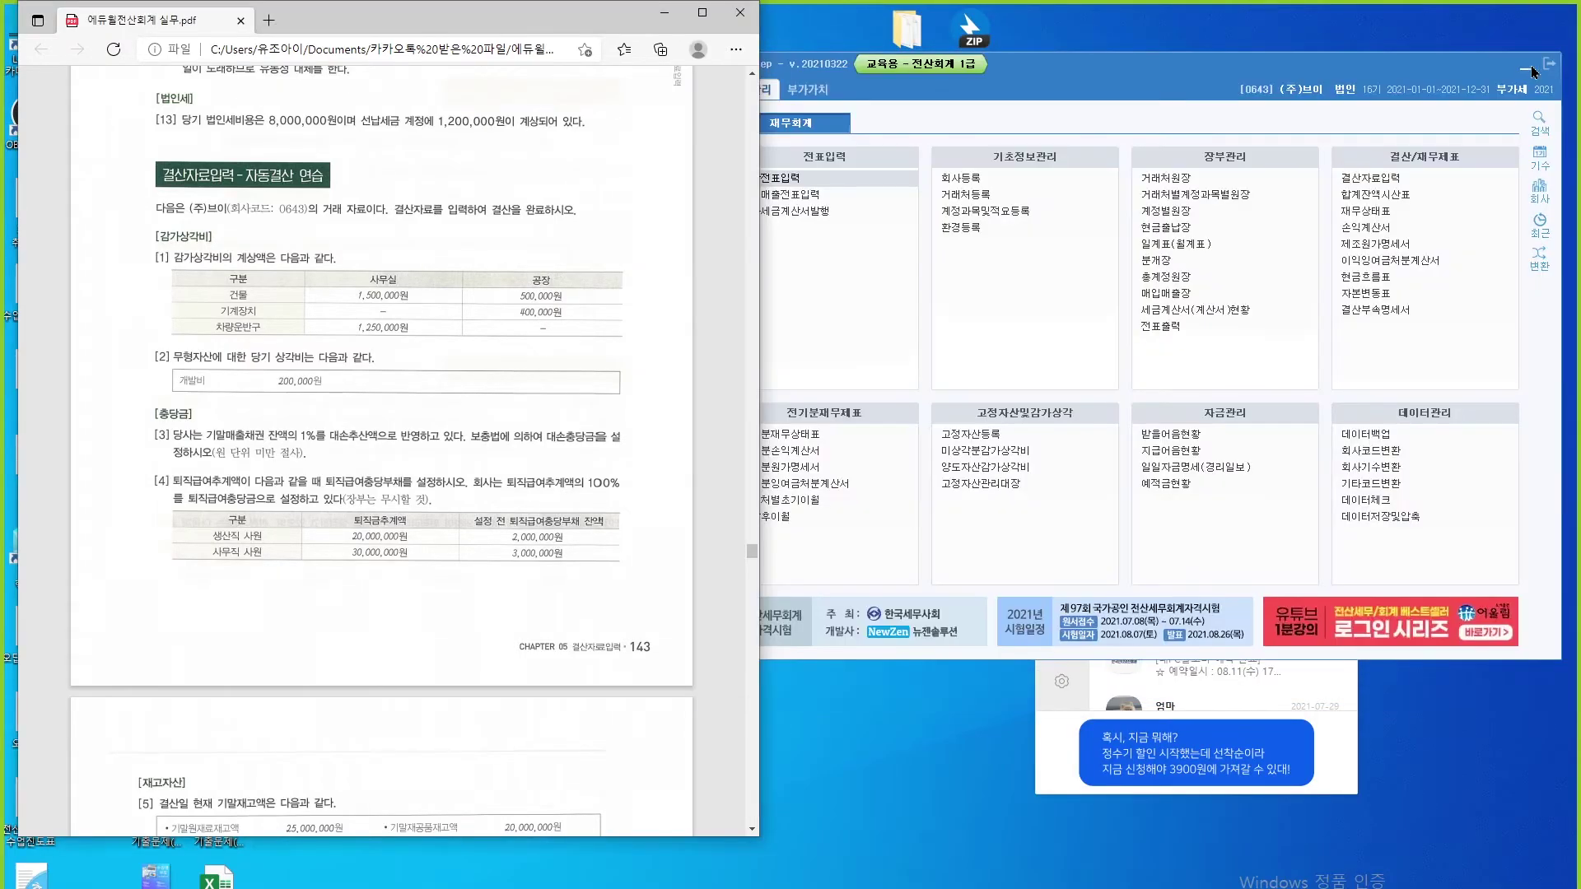
pyautogui.click(1391, 198)
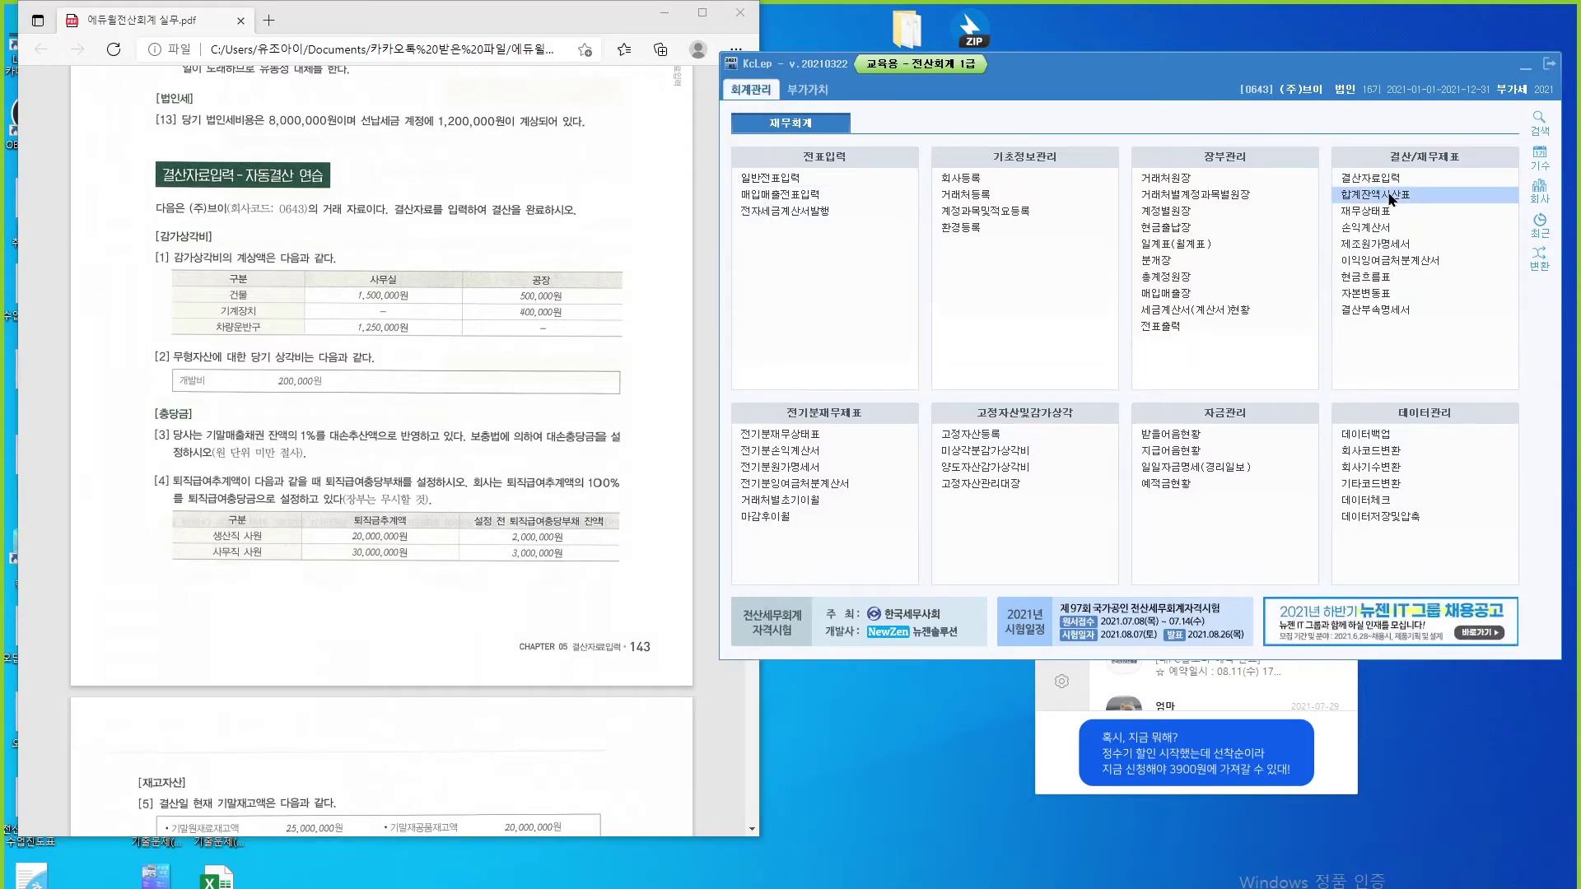
pyautogui.click(1391, 198)
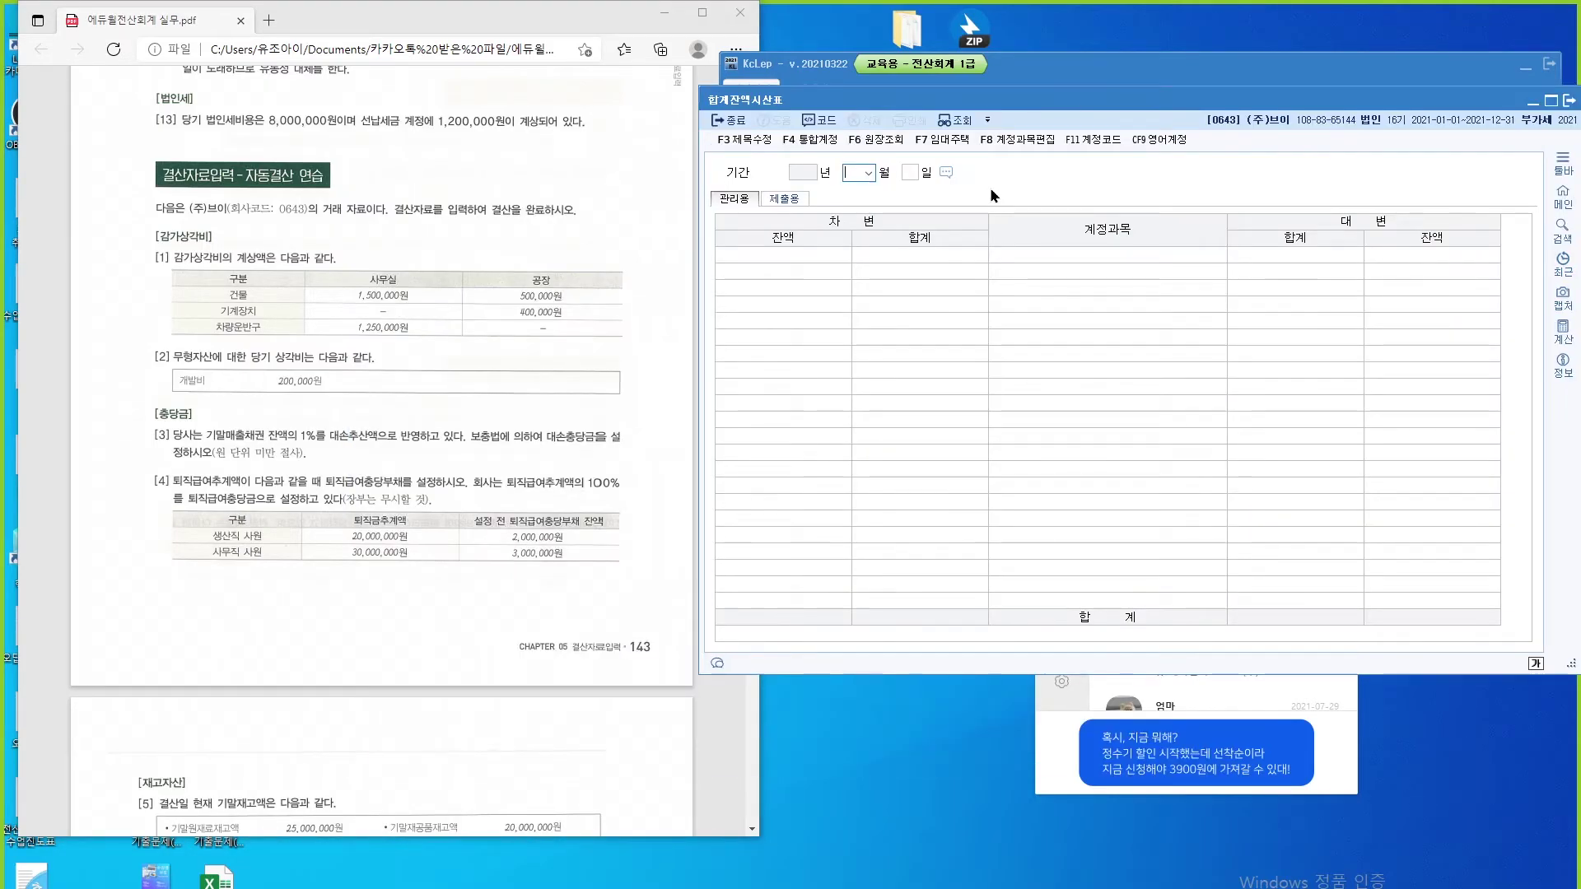
pyautogui.click(818, 387)
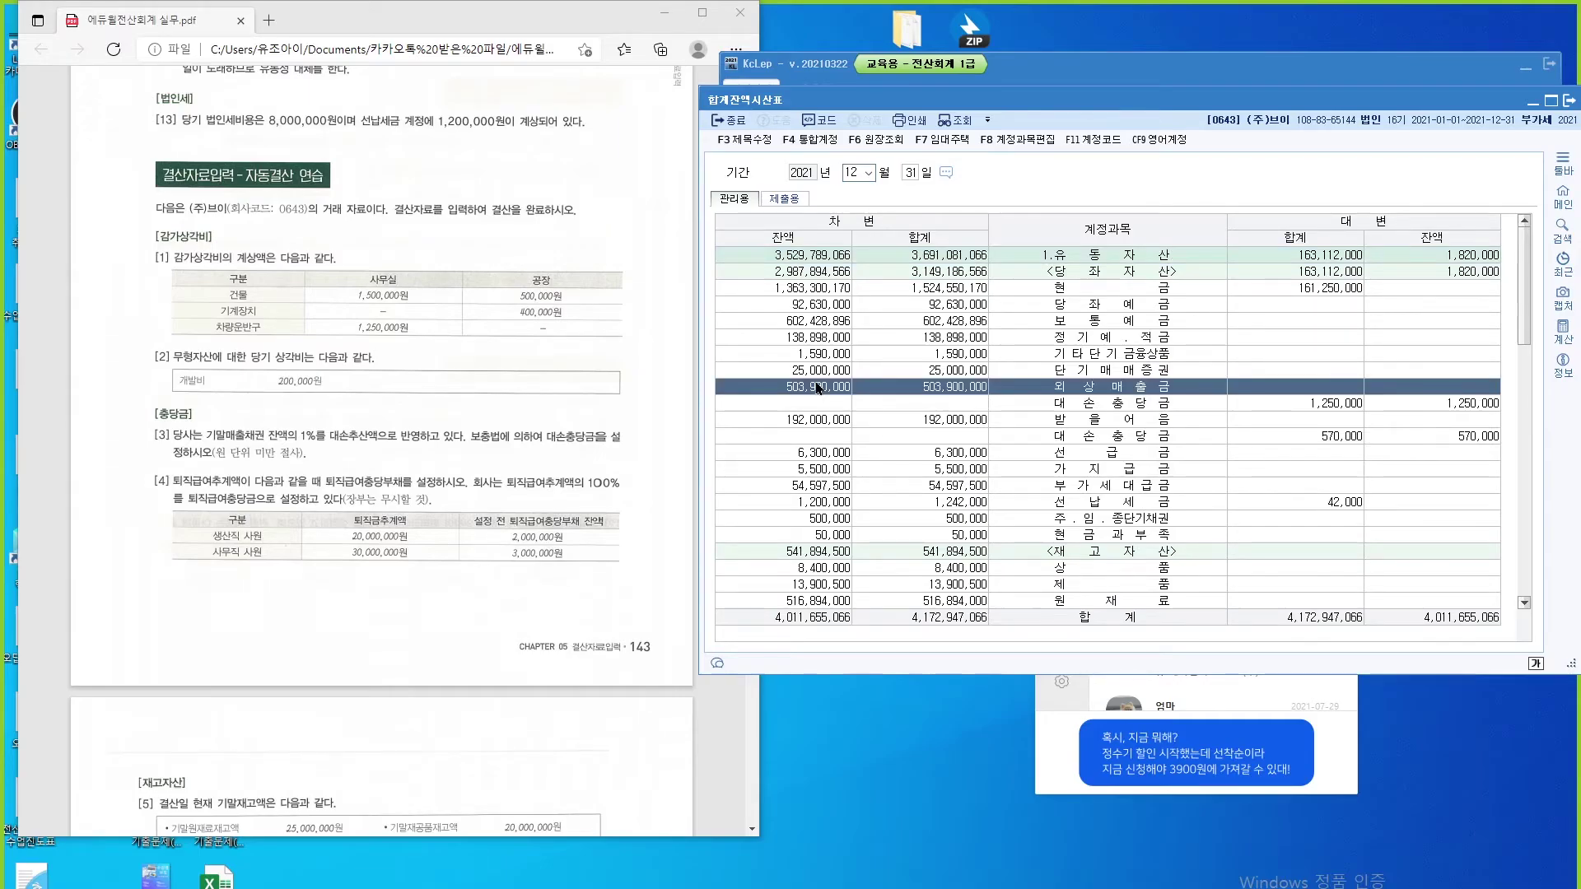
pyautogui.click(1326, 403)
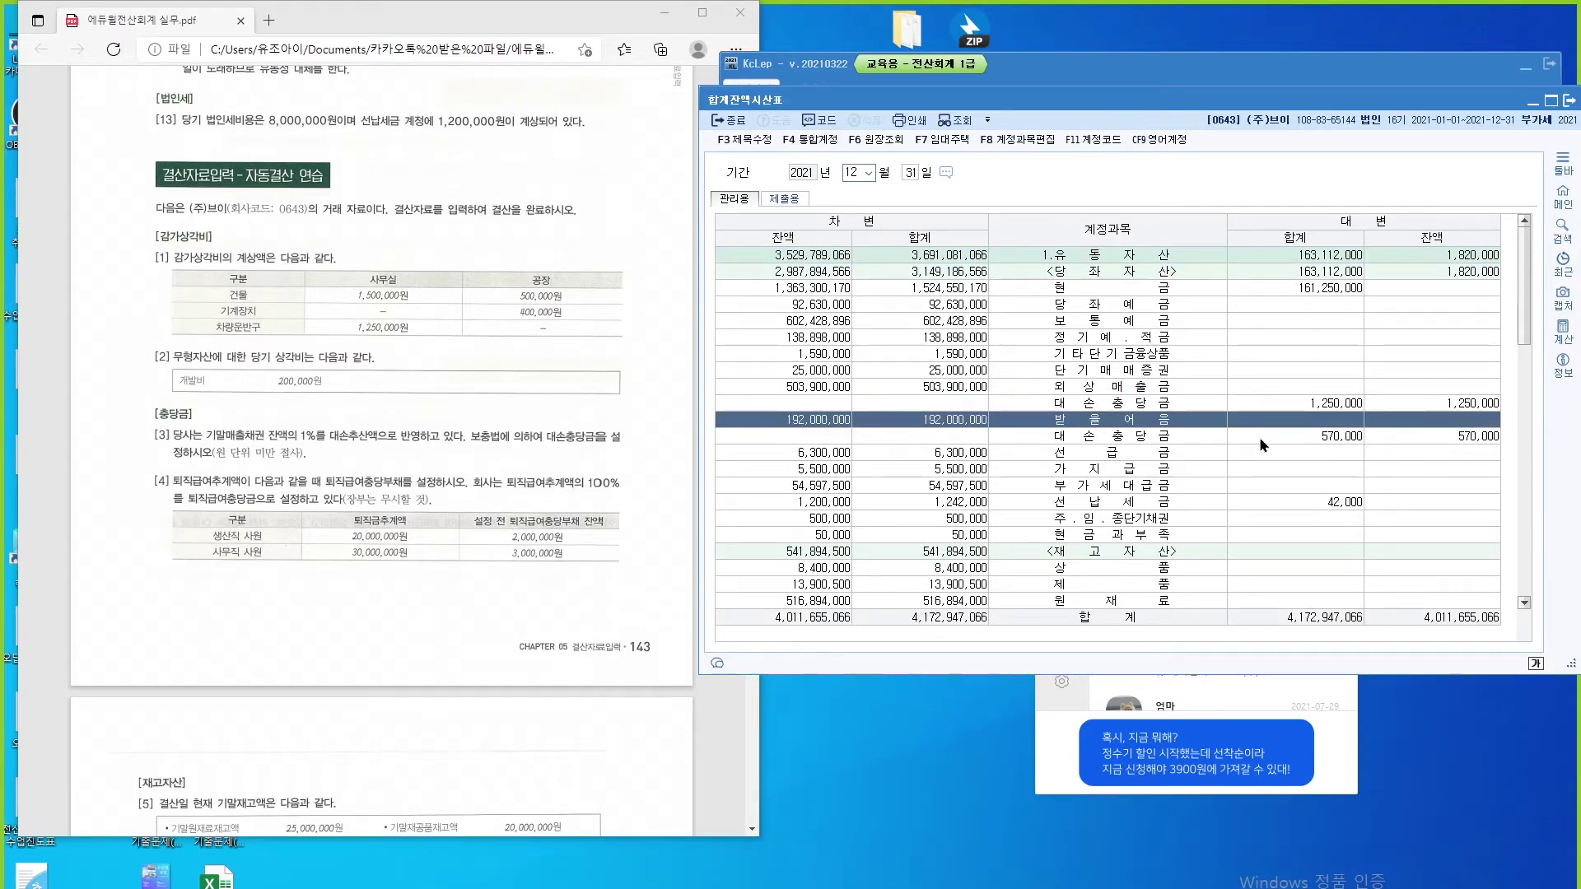
pyautogui.click(1315, 440)
pyautogui.press('Escape')
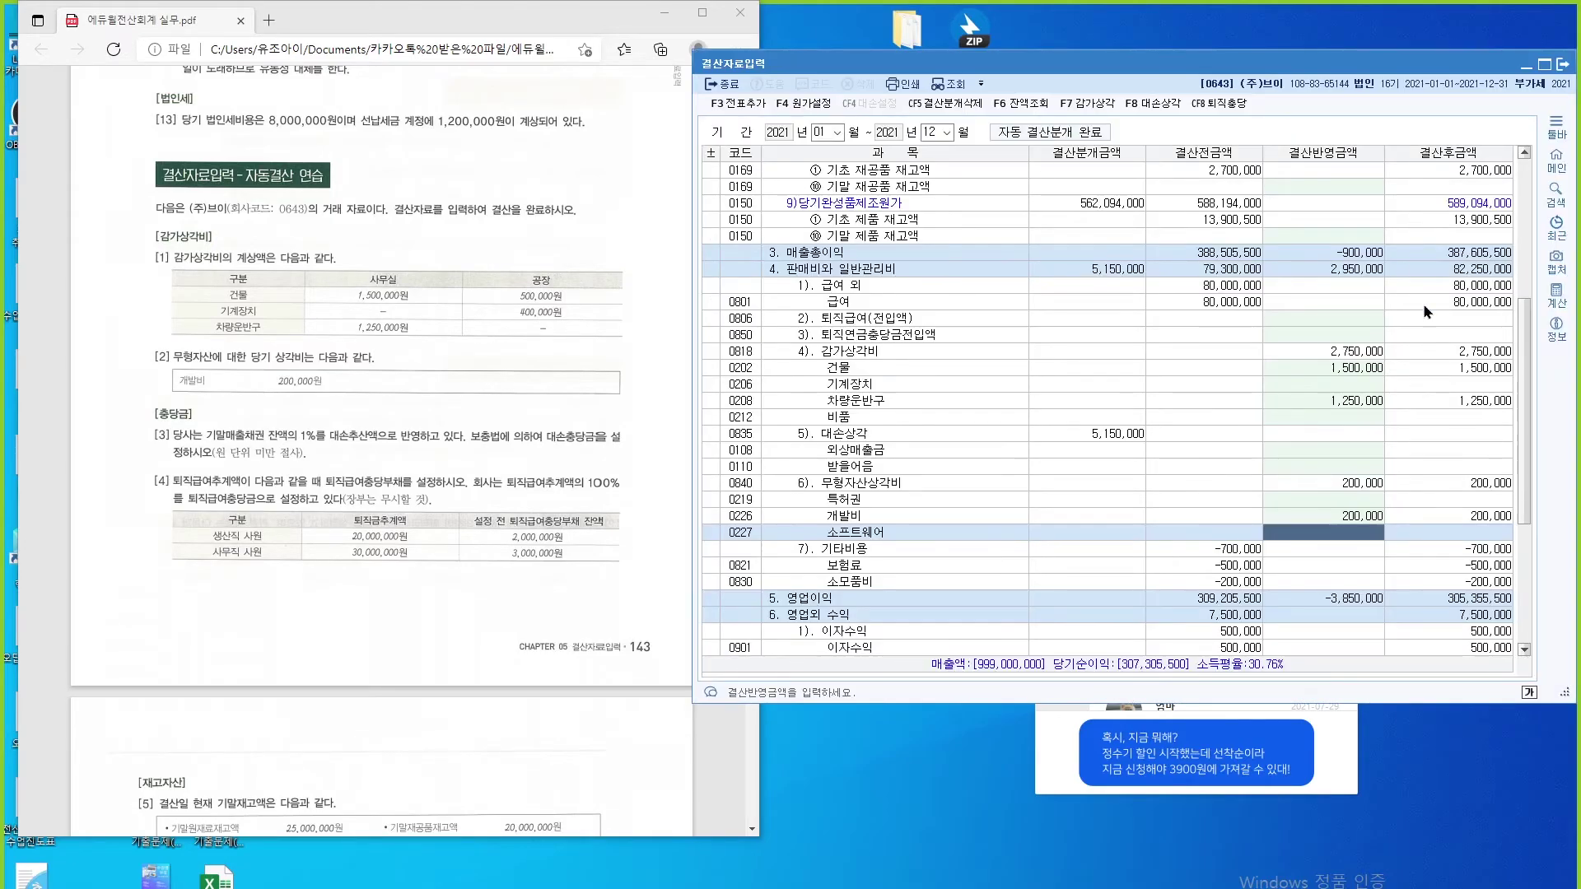
# Step: Open the 대손상각 calculation and review its 외상매출금, 받을어음, 단기대여금, 미수수익 and 선급금 lines against the 1% rule in exercise [3]
pyautogui.click(1341, 455)
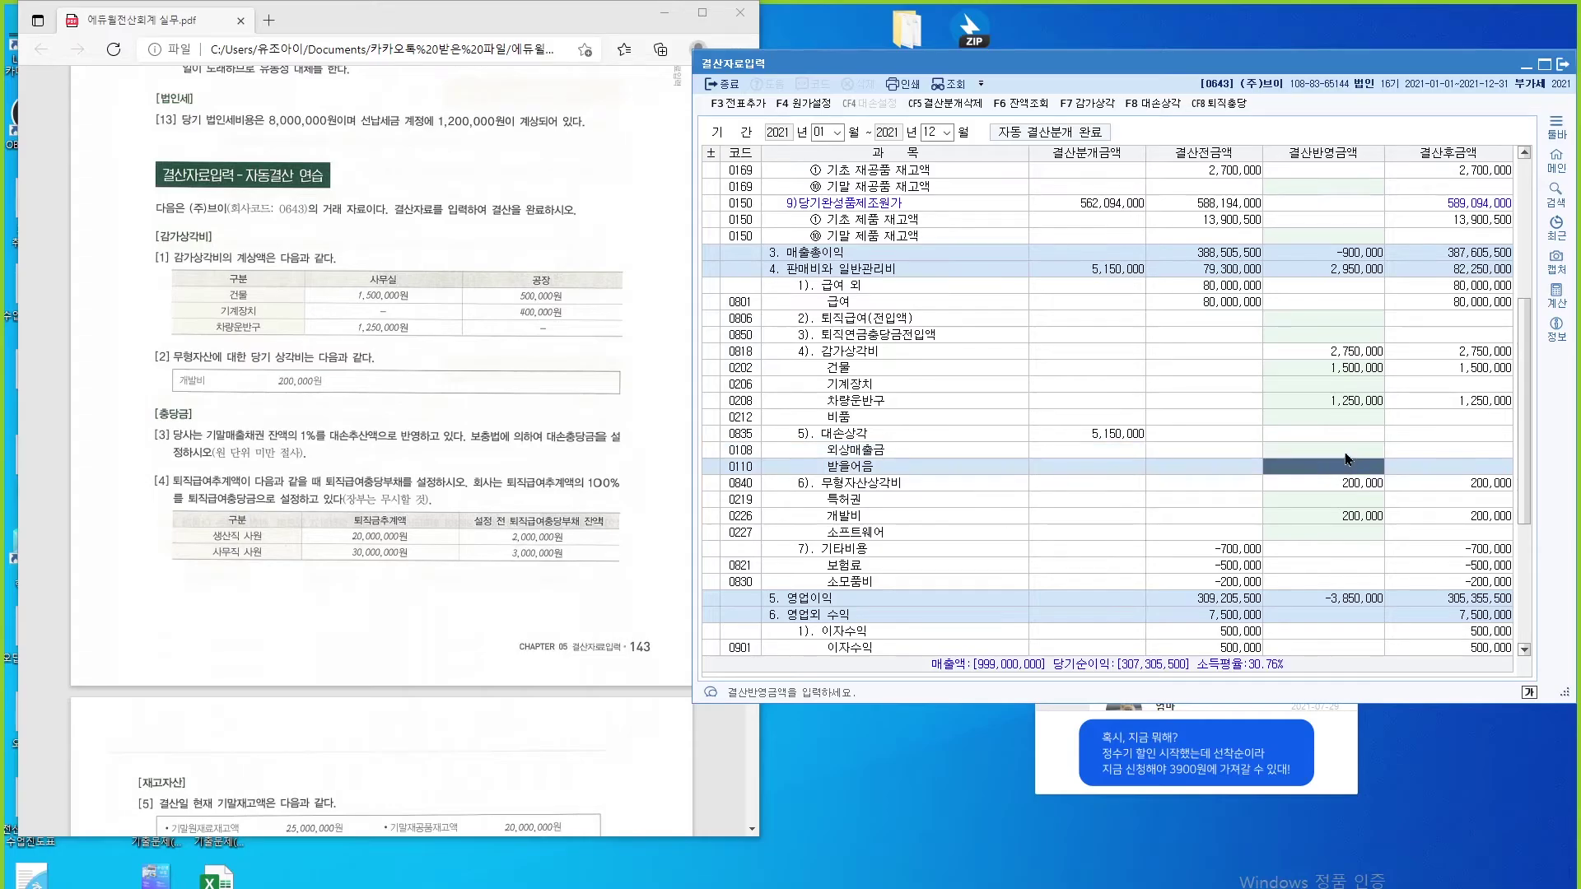
pyautogui.click(1334, 468)
pyautogui.press('Up')
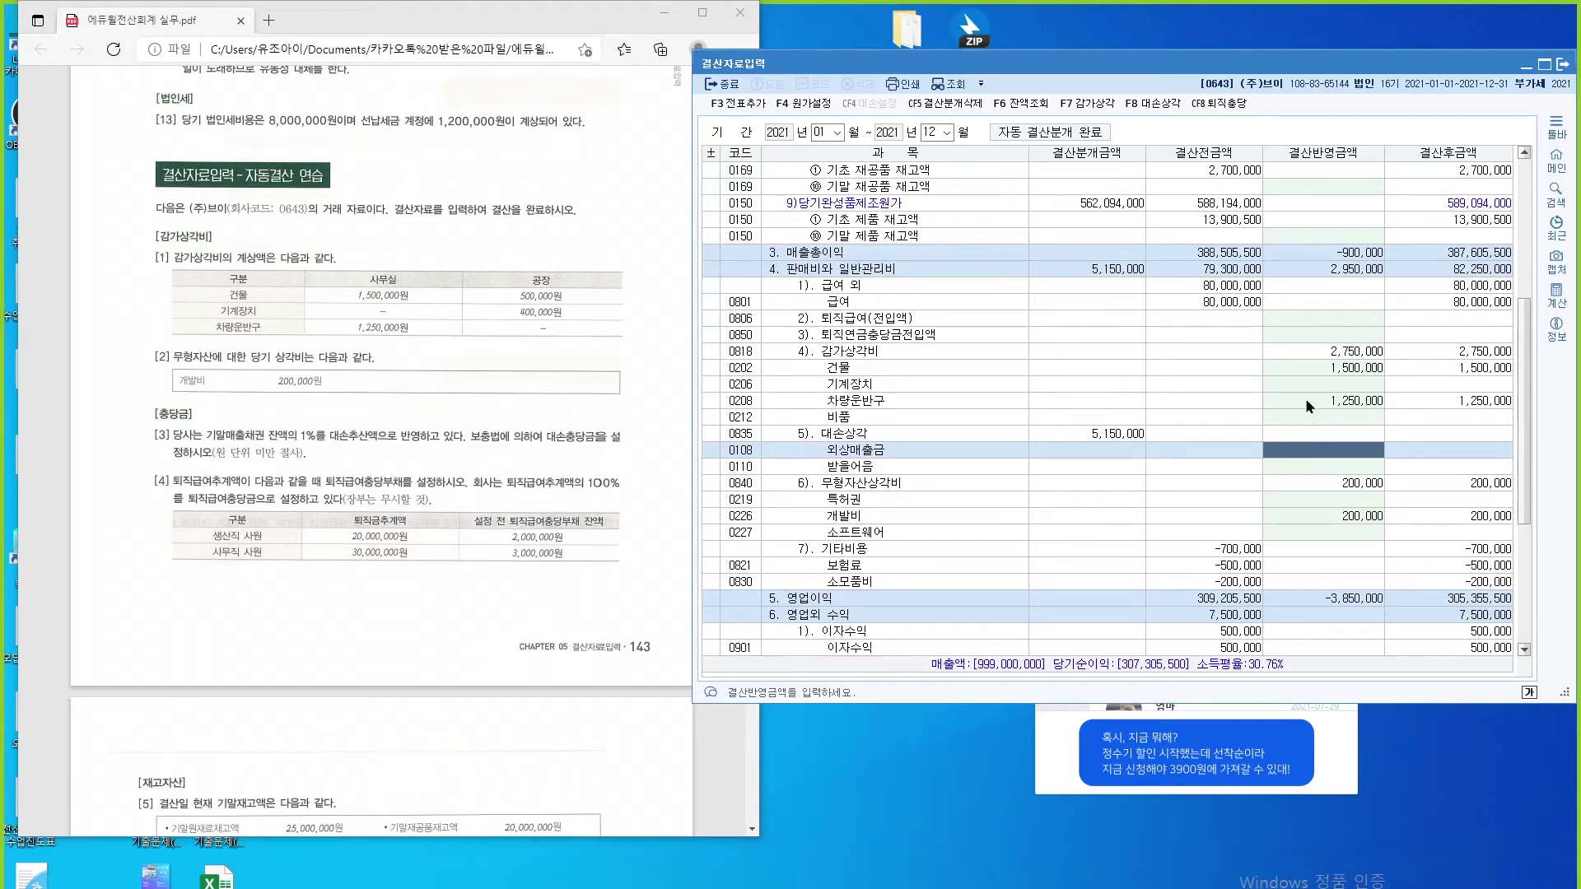
pyautogui.click(1153, 101)
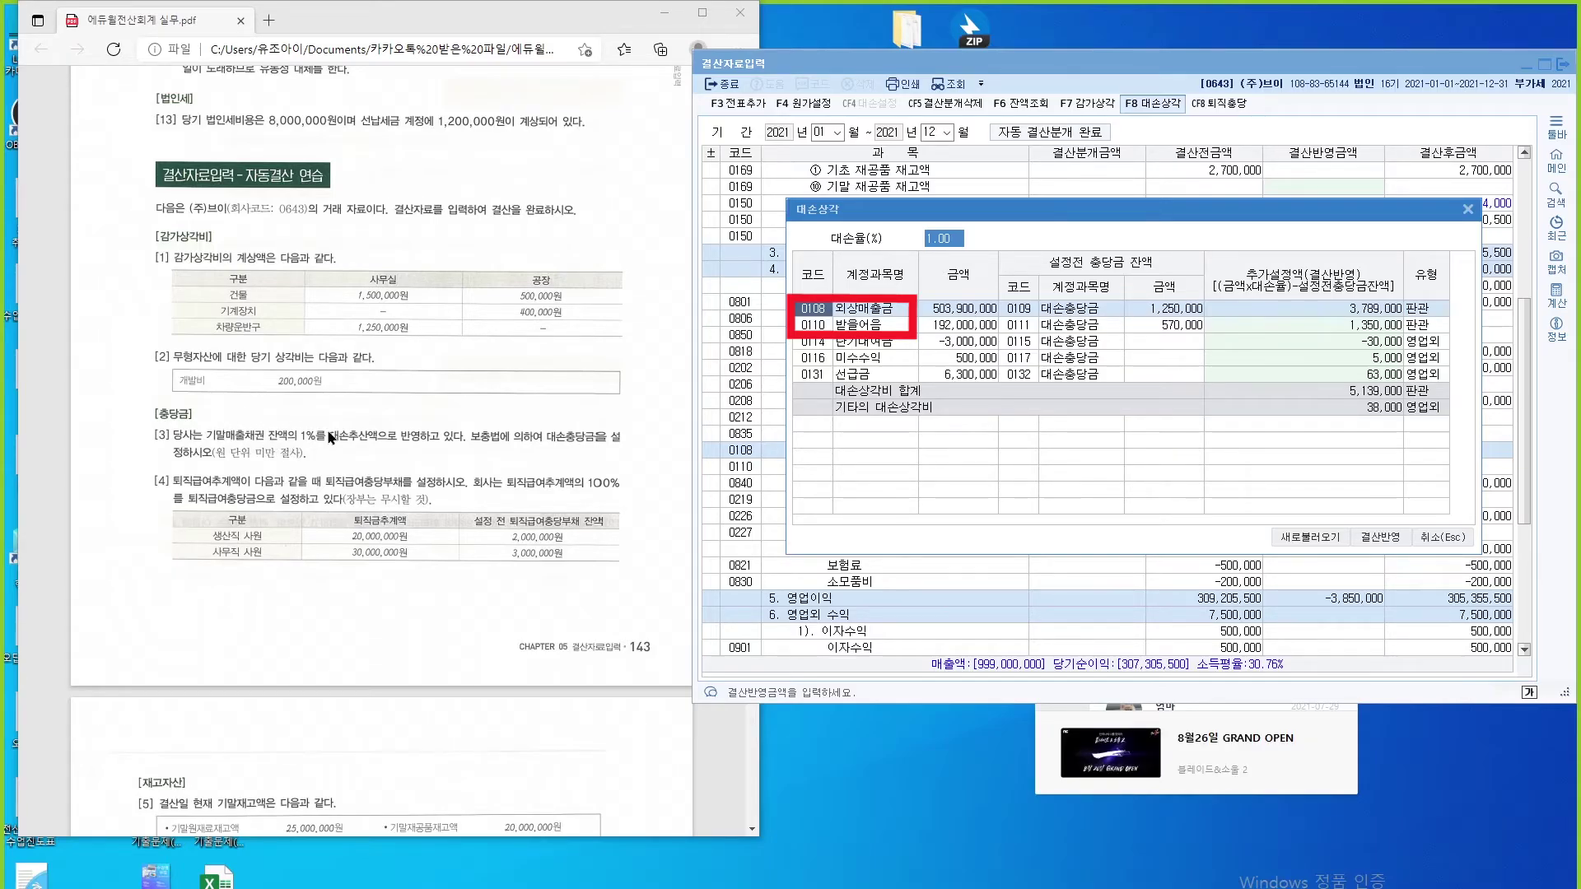
pyautogui.click(888, 314)
pyautogui.click(891, 326)
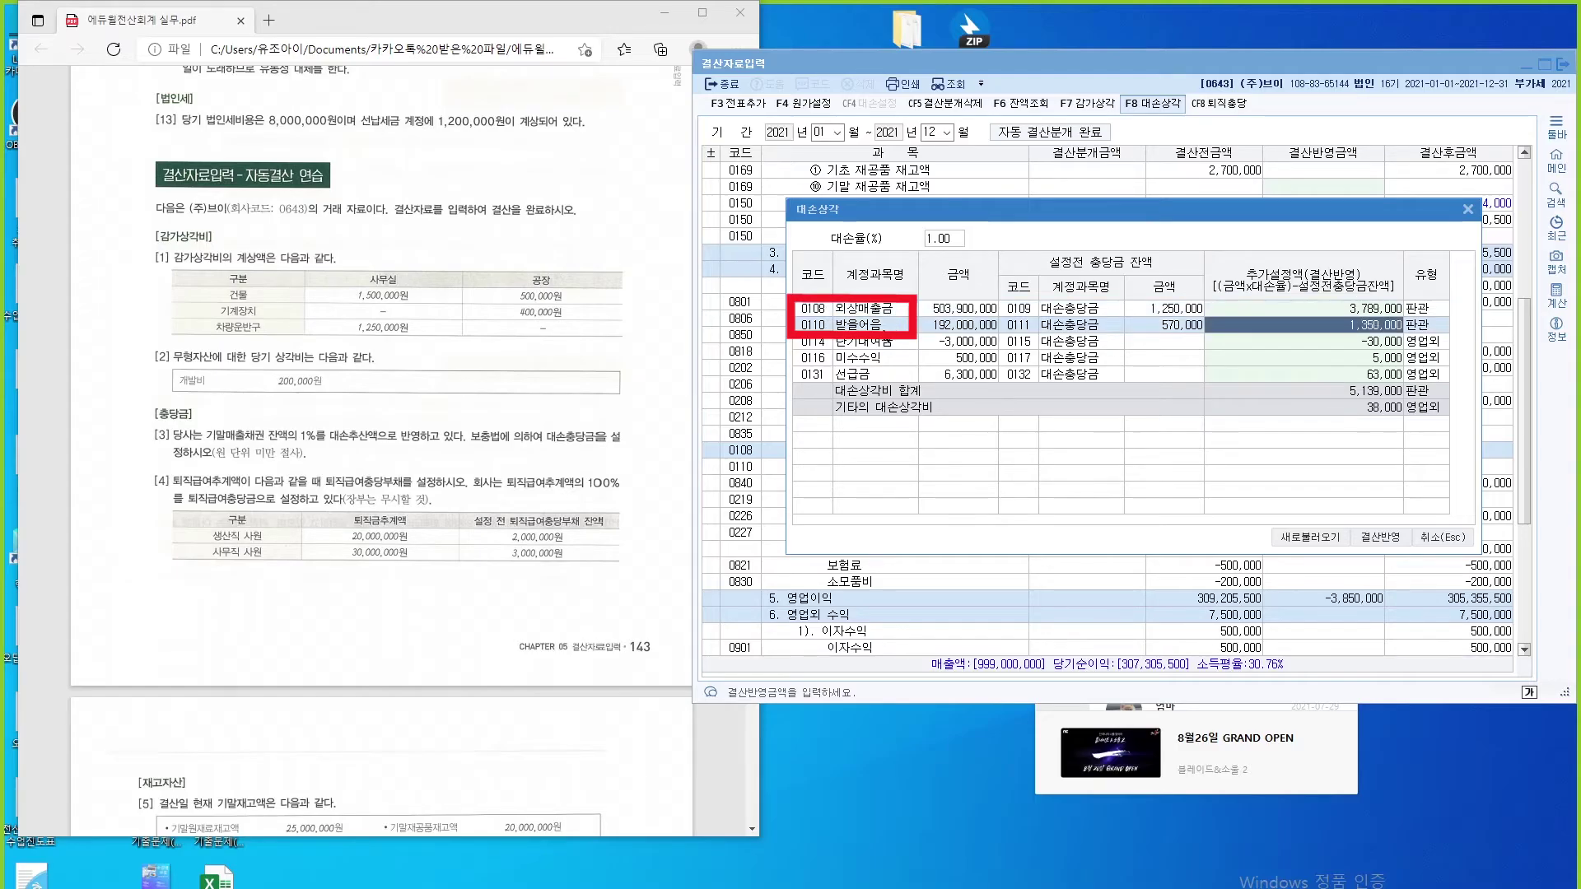
pyautogui.click(877, 344)
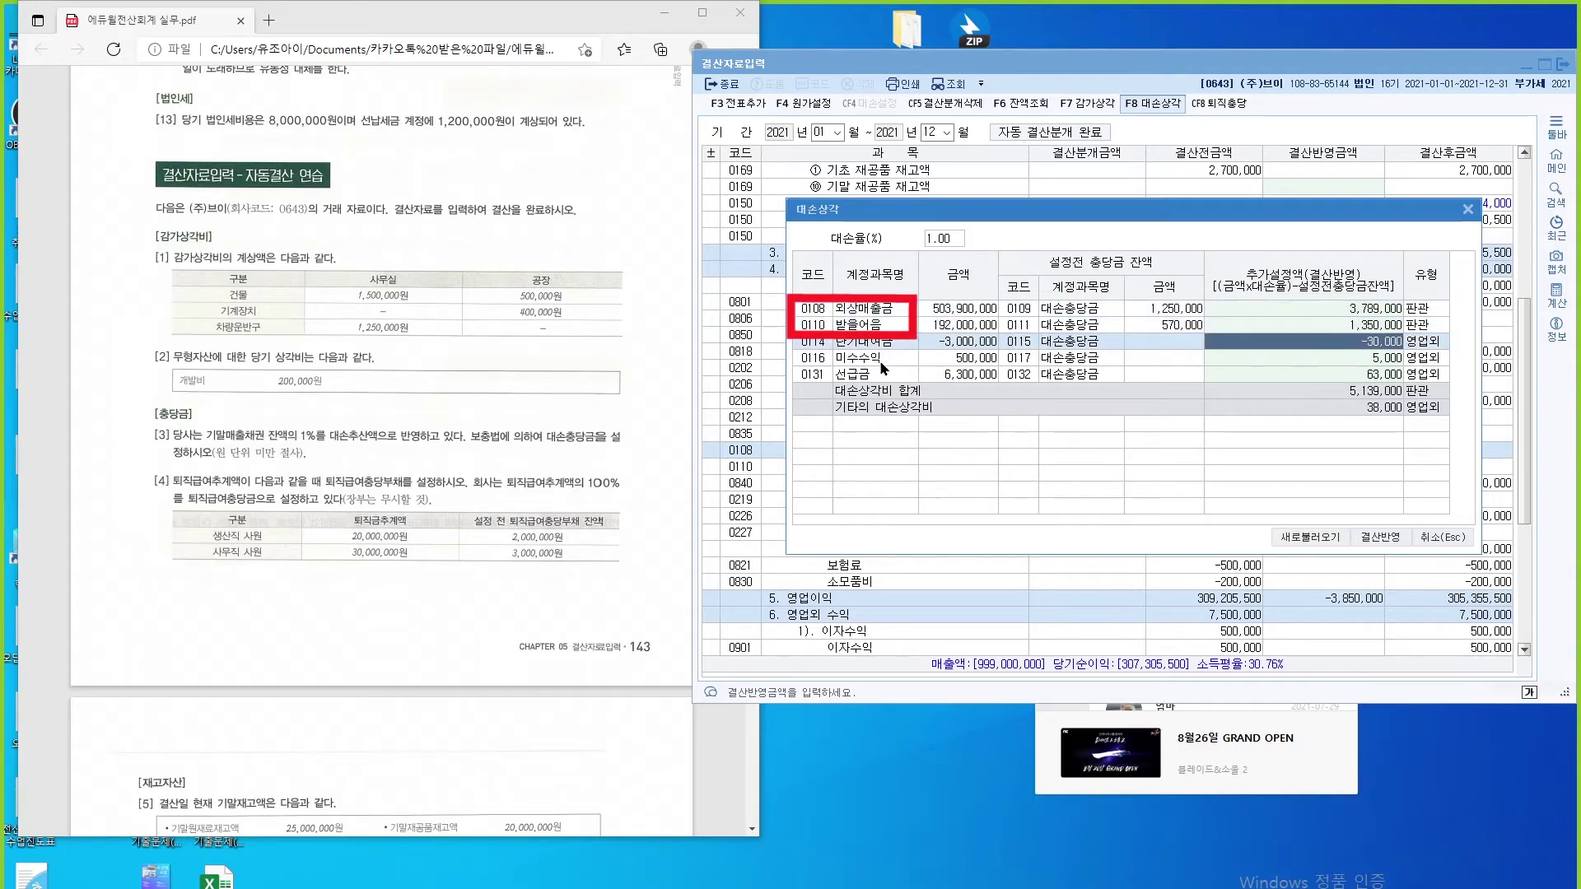
pyautogui.click(881, 358)
pyautogui.click(882, 376)
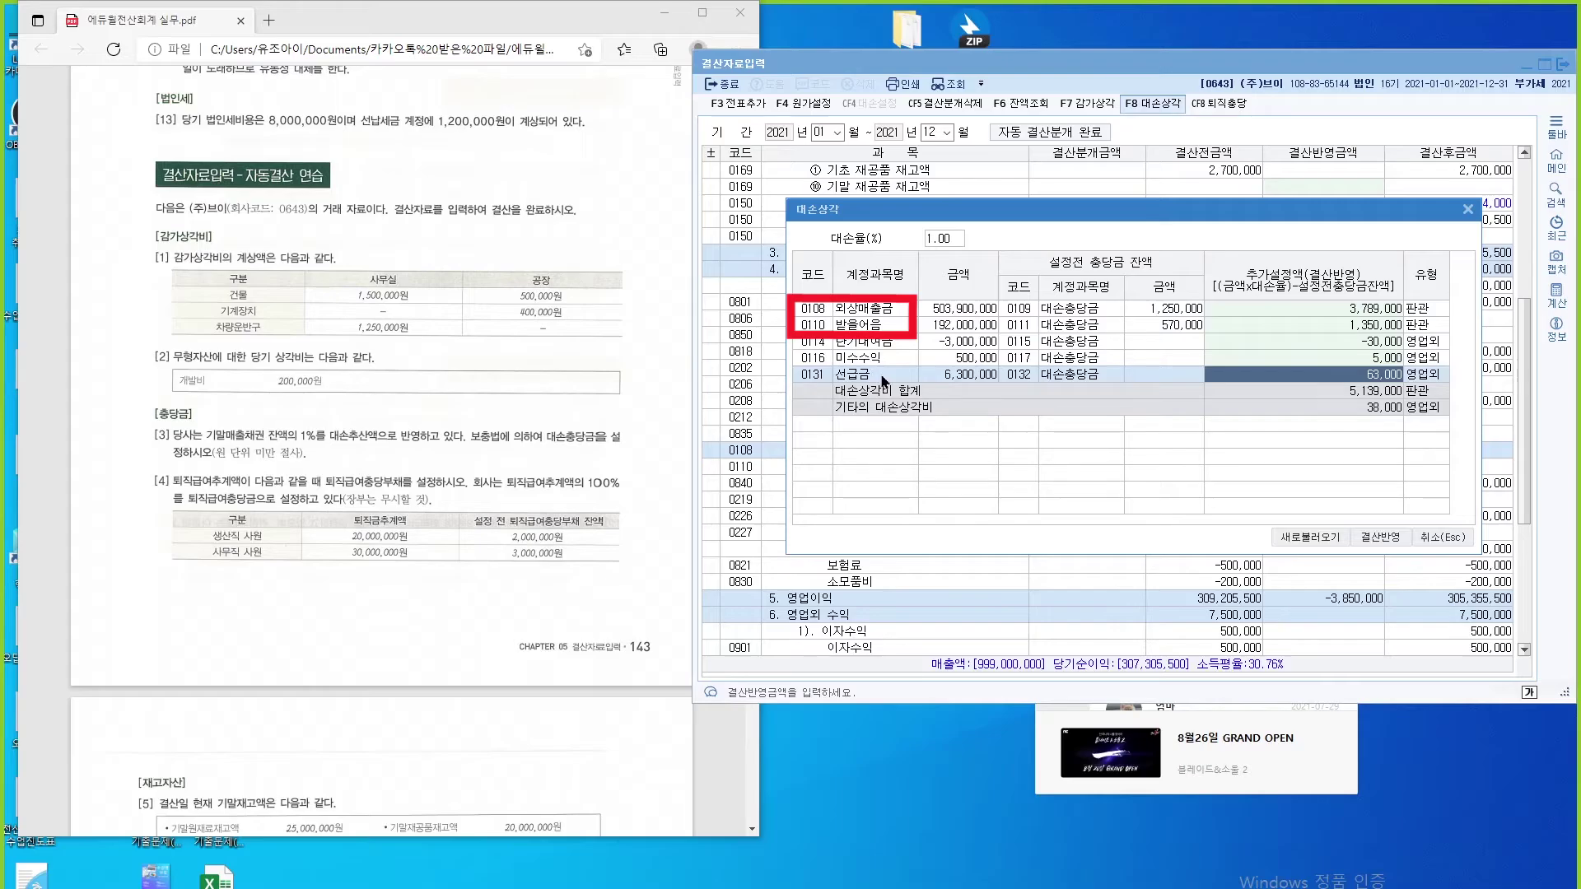
# Step: Clear the additional allowance amounts for 단기대여금, 미수수익 and 선급금, and apply the 대손상각 for 외상매출금 and 받을어음 to the closing data
pyautogui.click(1356, 341)
pyautogui.press('Delete')
pyautogui.press('Down')
pyautogui.press('Delete')
pyautogui.press('Down')
pyautogui.press('Delete')
pyautogui.press('Down')
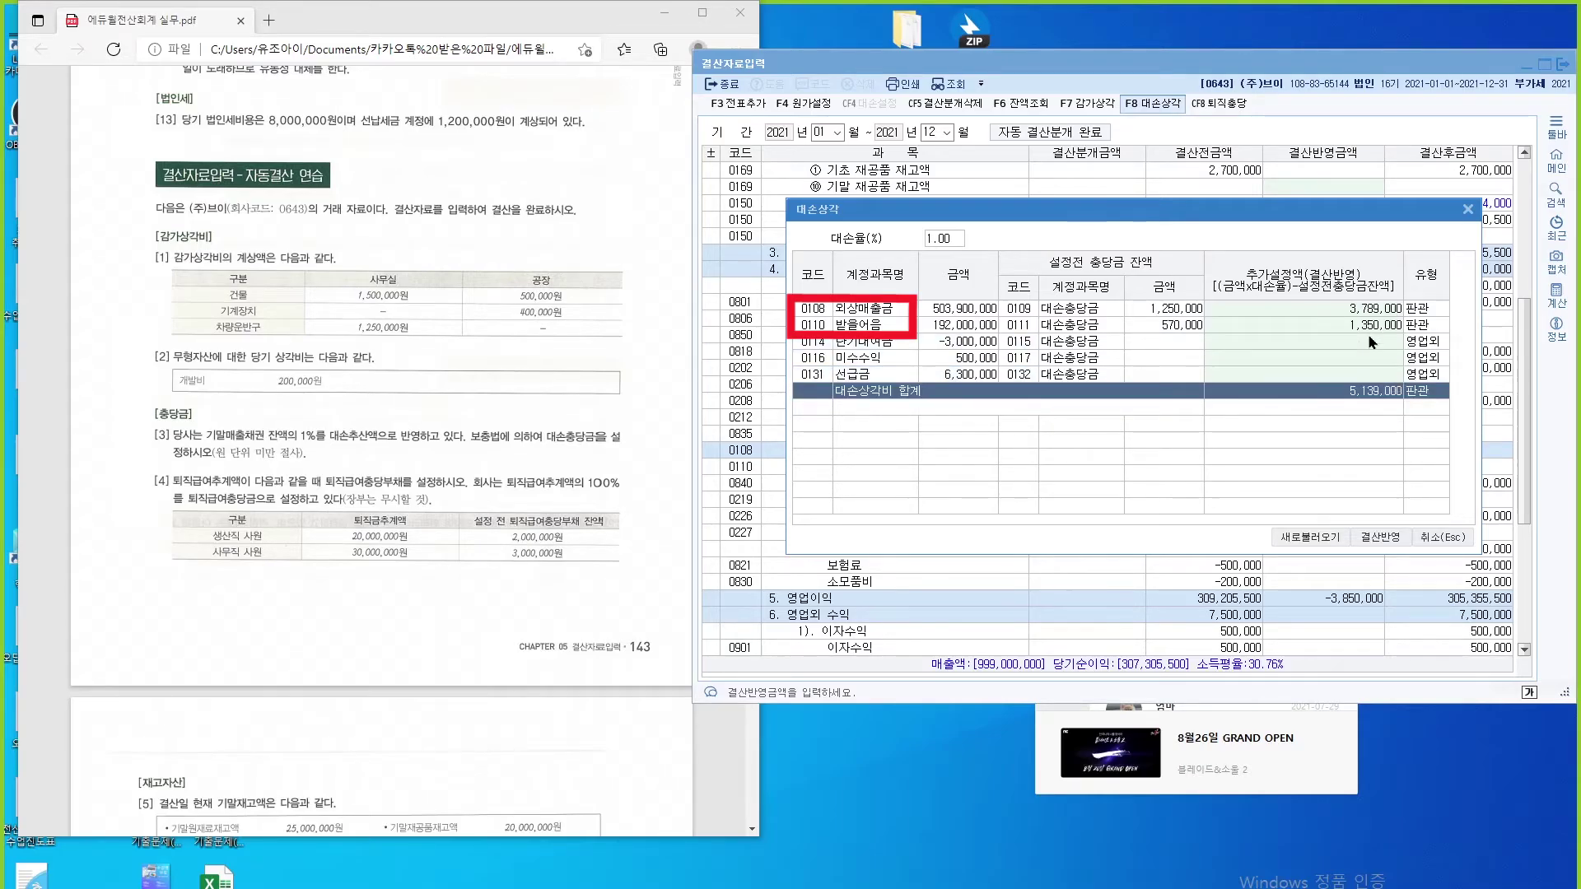
pyautogui.click(1367, 338)
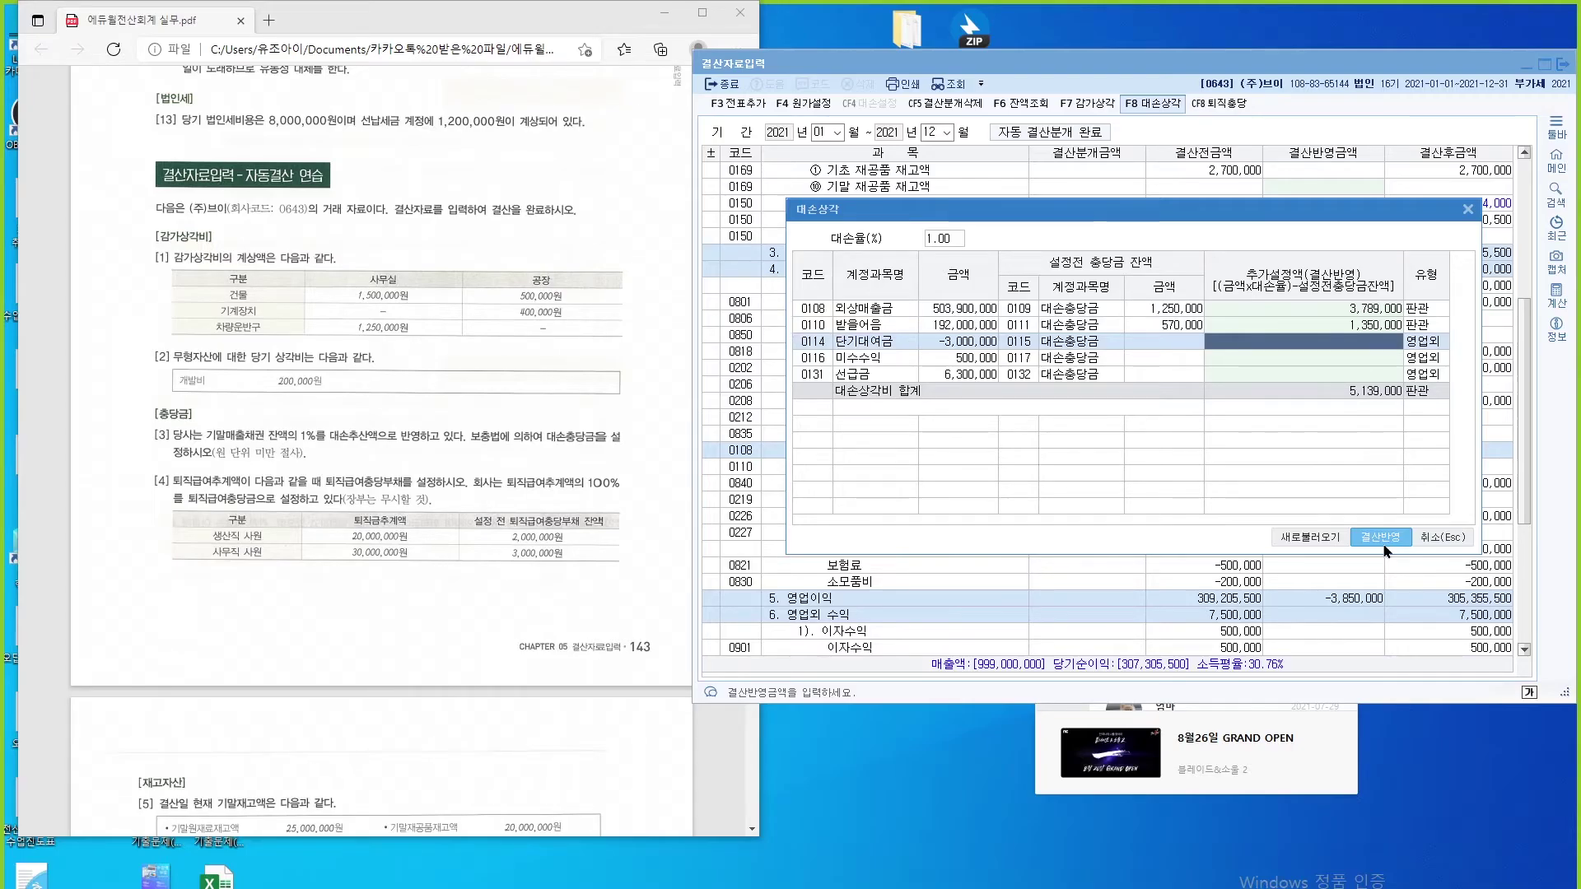
pyautogui.click(1381, 537)
pyautogui.click(1332, 467)
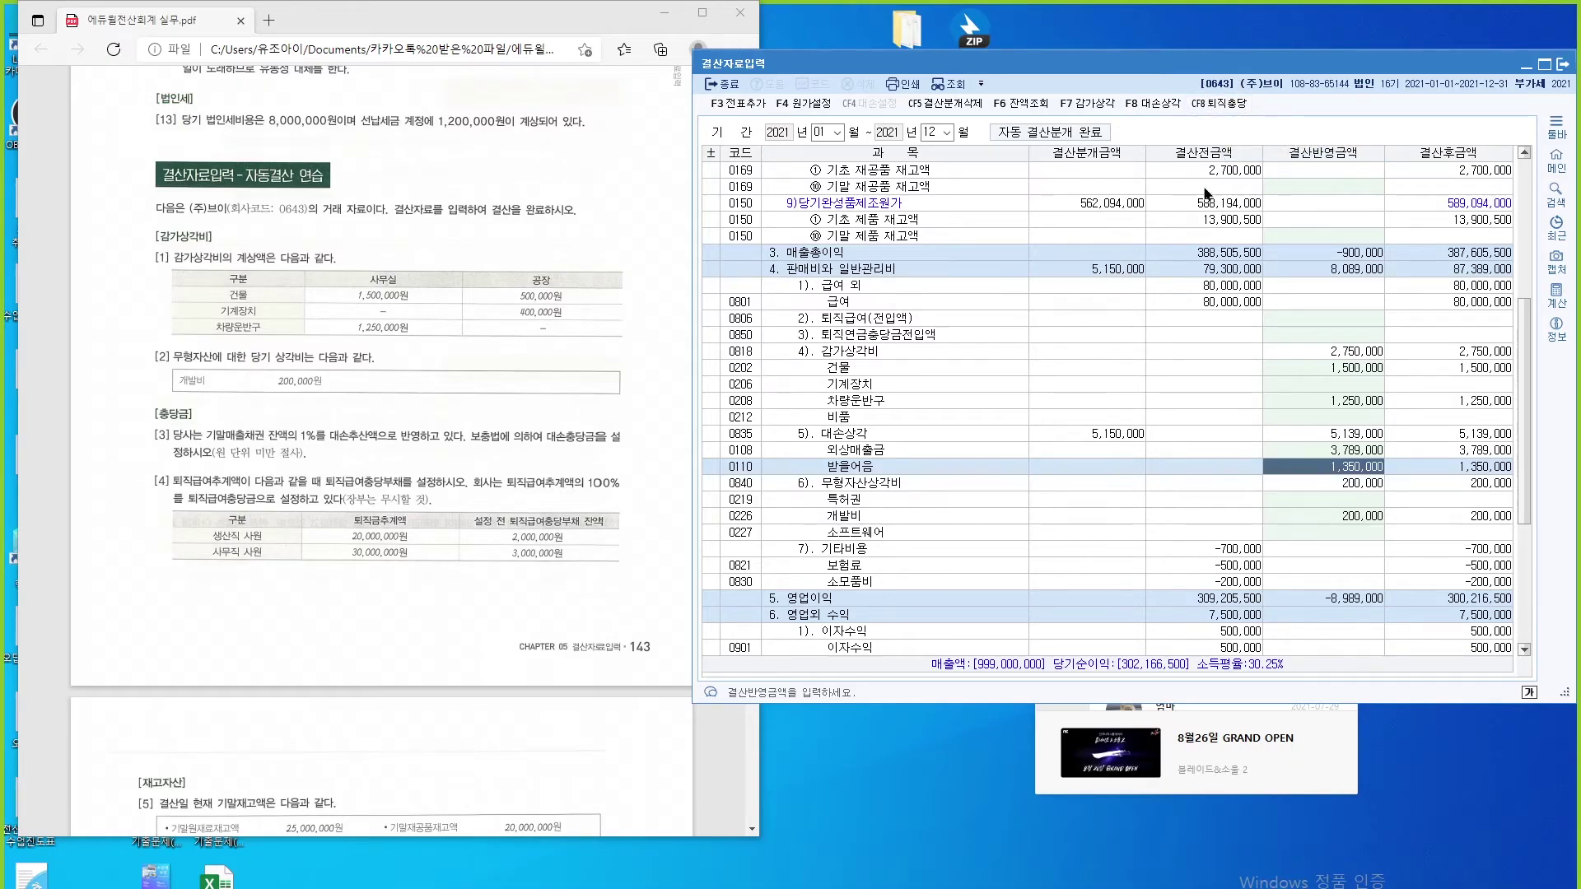
# Step: Read exercise [4] on 퇴직급여충당부채 and compare the 퇴직급여(전입액) and 퇴직연금충당금전입액 rows under 노무비
pyautogui.click(906, 548)
pyautogui.click(268, 483)
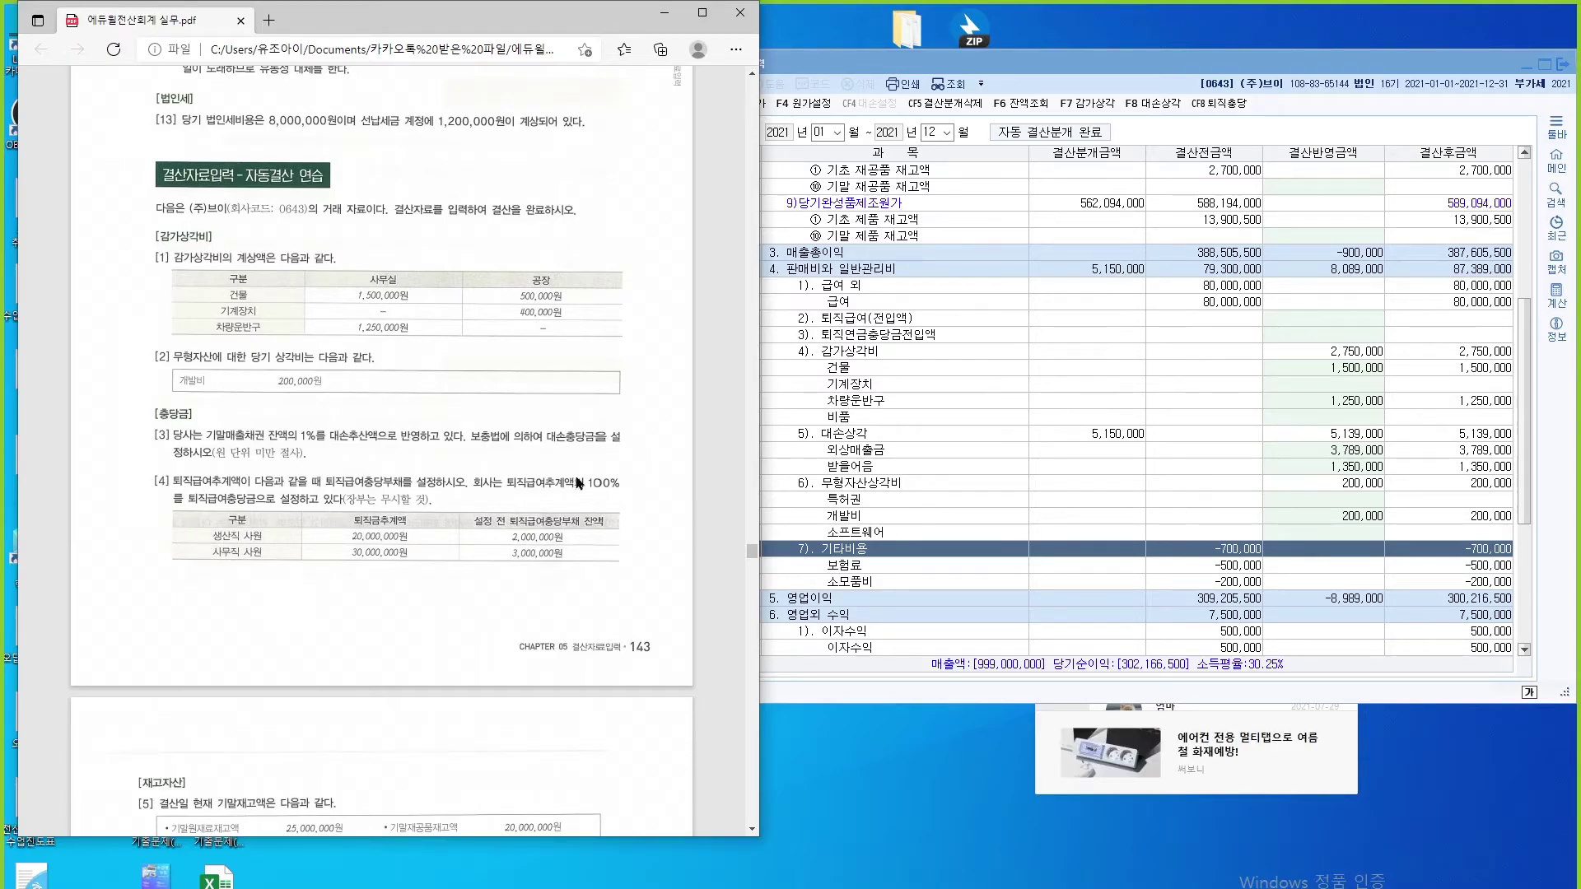
pyautogui.click(1135, 403)
pyautogui.scroll(9, 1174, 447)
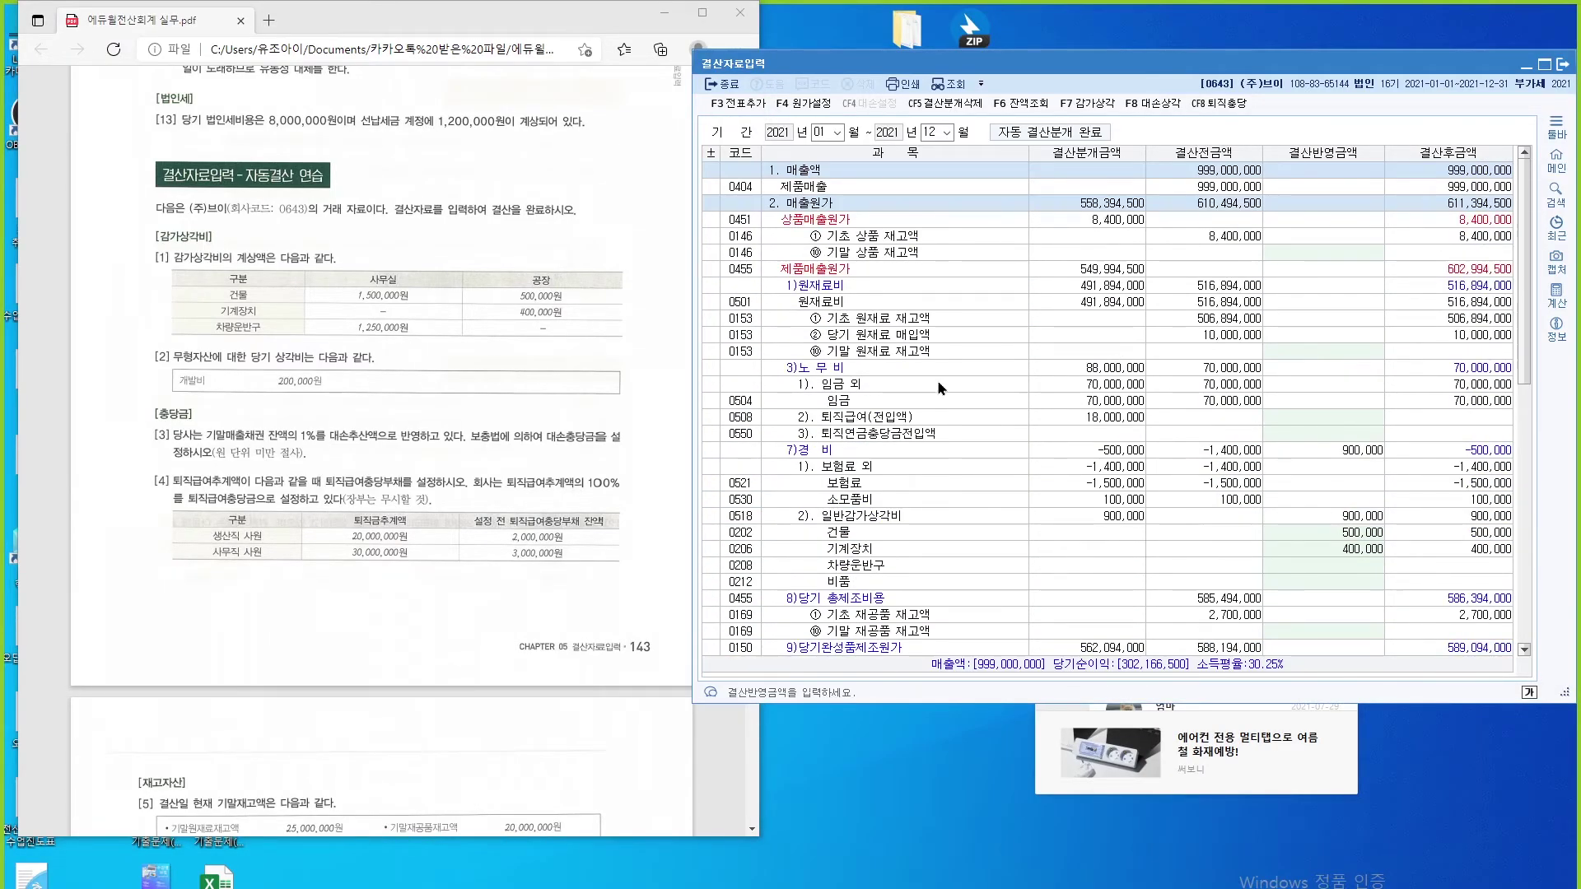
pyautogui.scroll(-1, 941, 354)
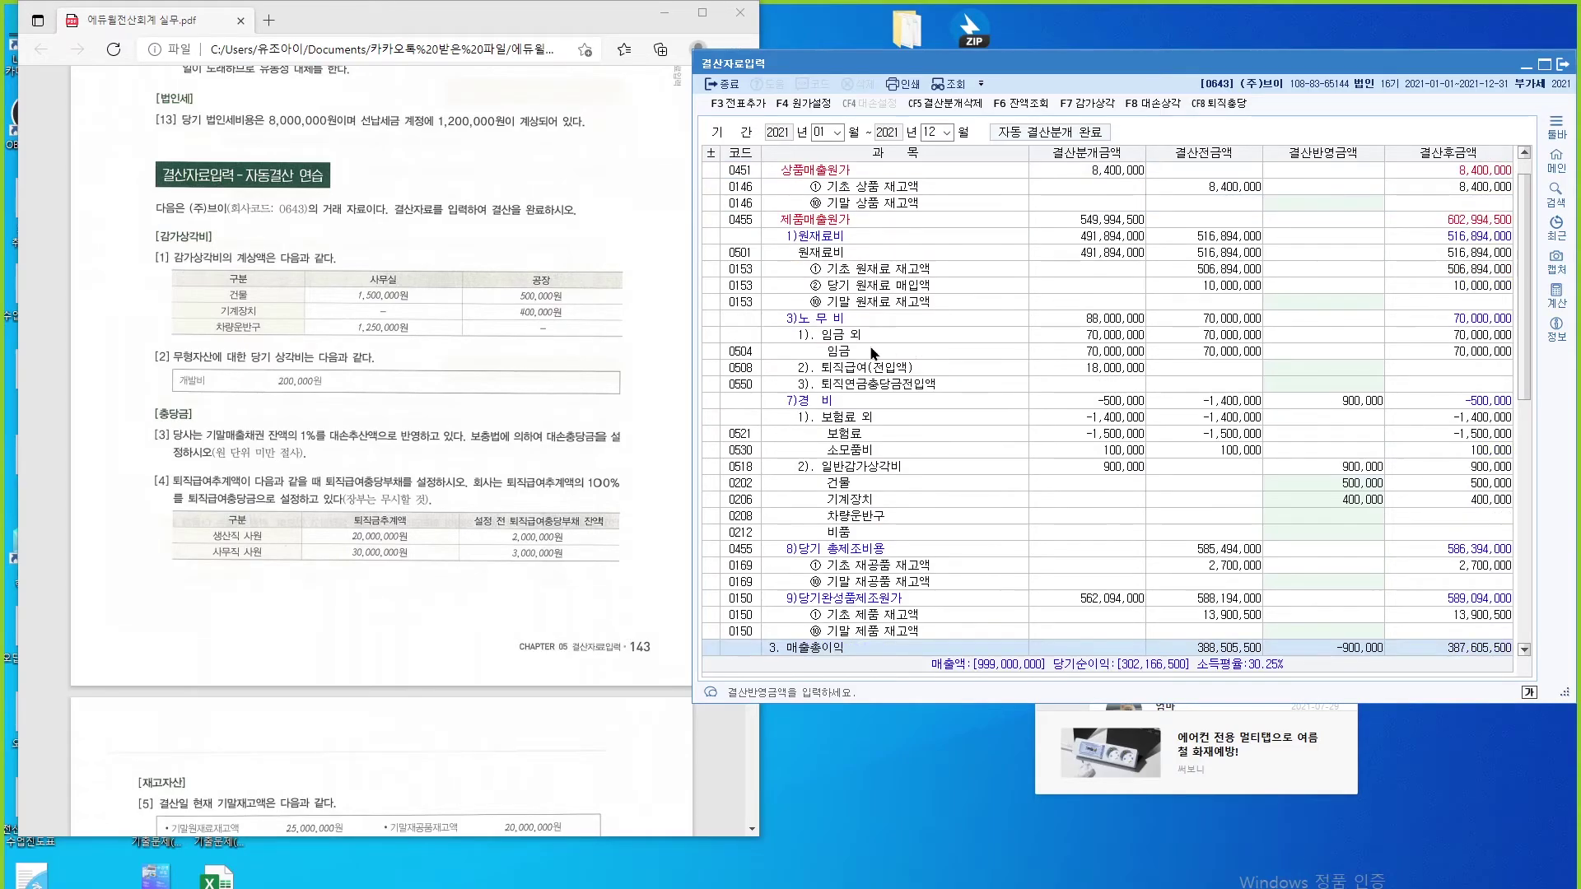
pyautogui.click(862, 372)
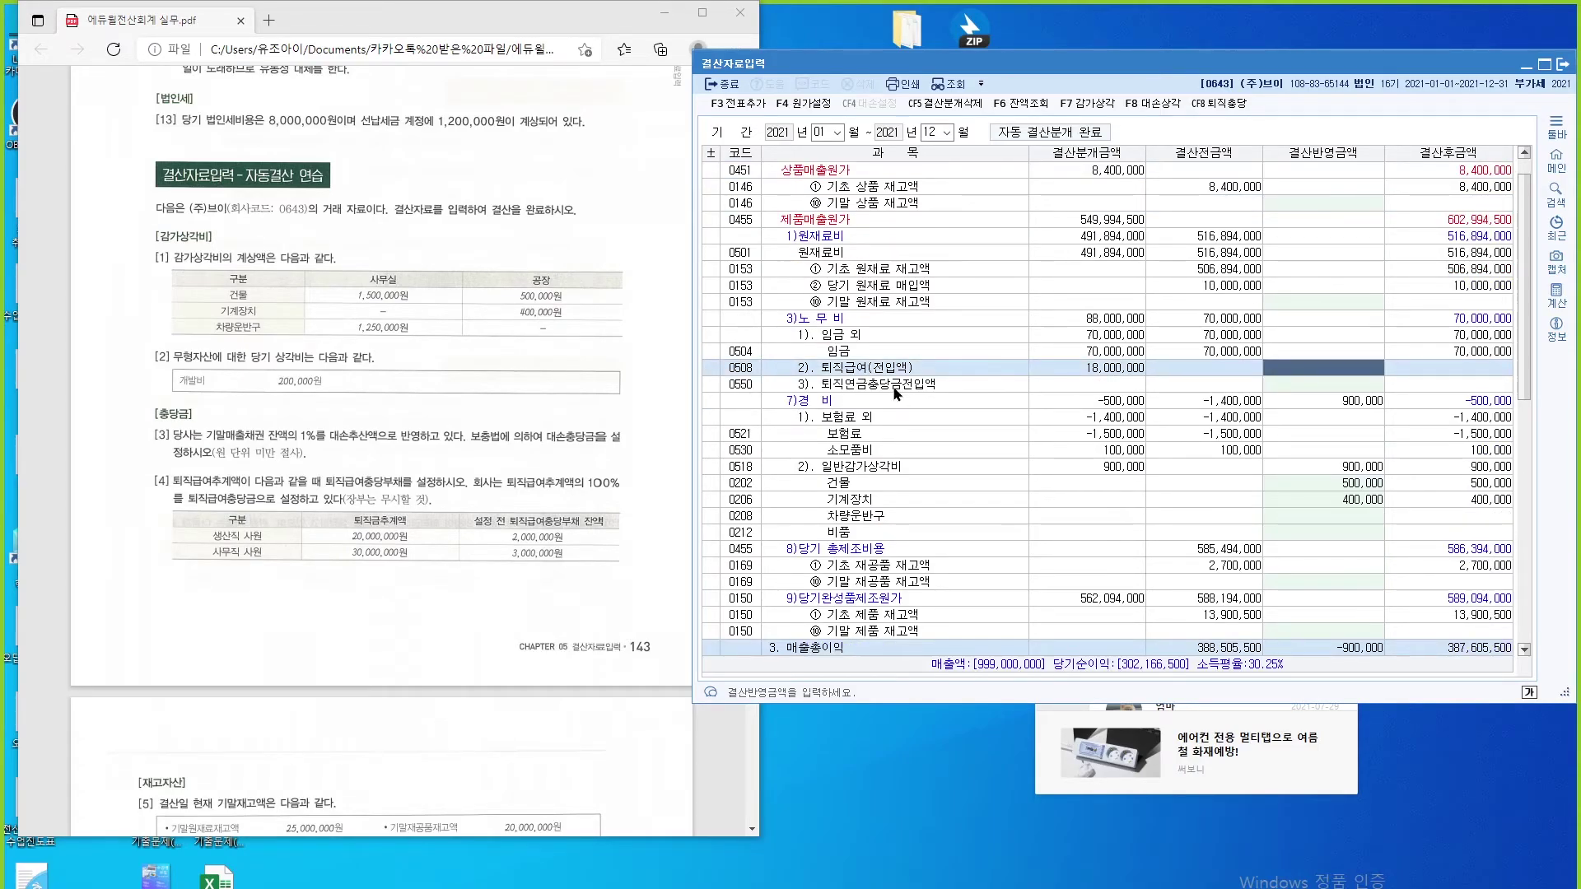
pyautogui.click(895, 389)
pyautogui.click(907, 373)
pyautogui.click(920, 389)
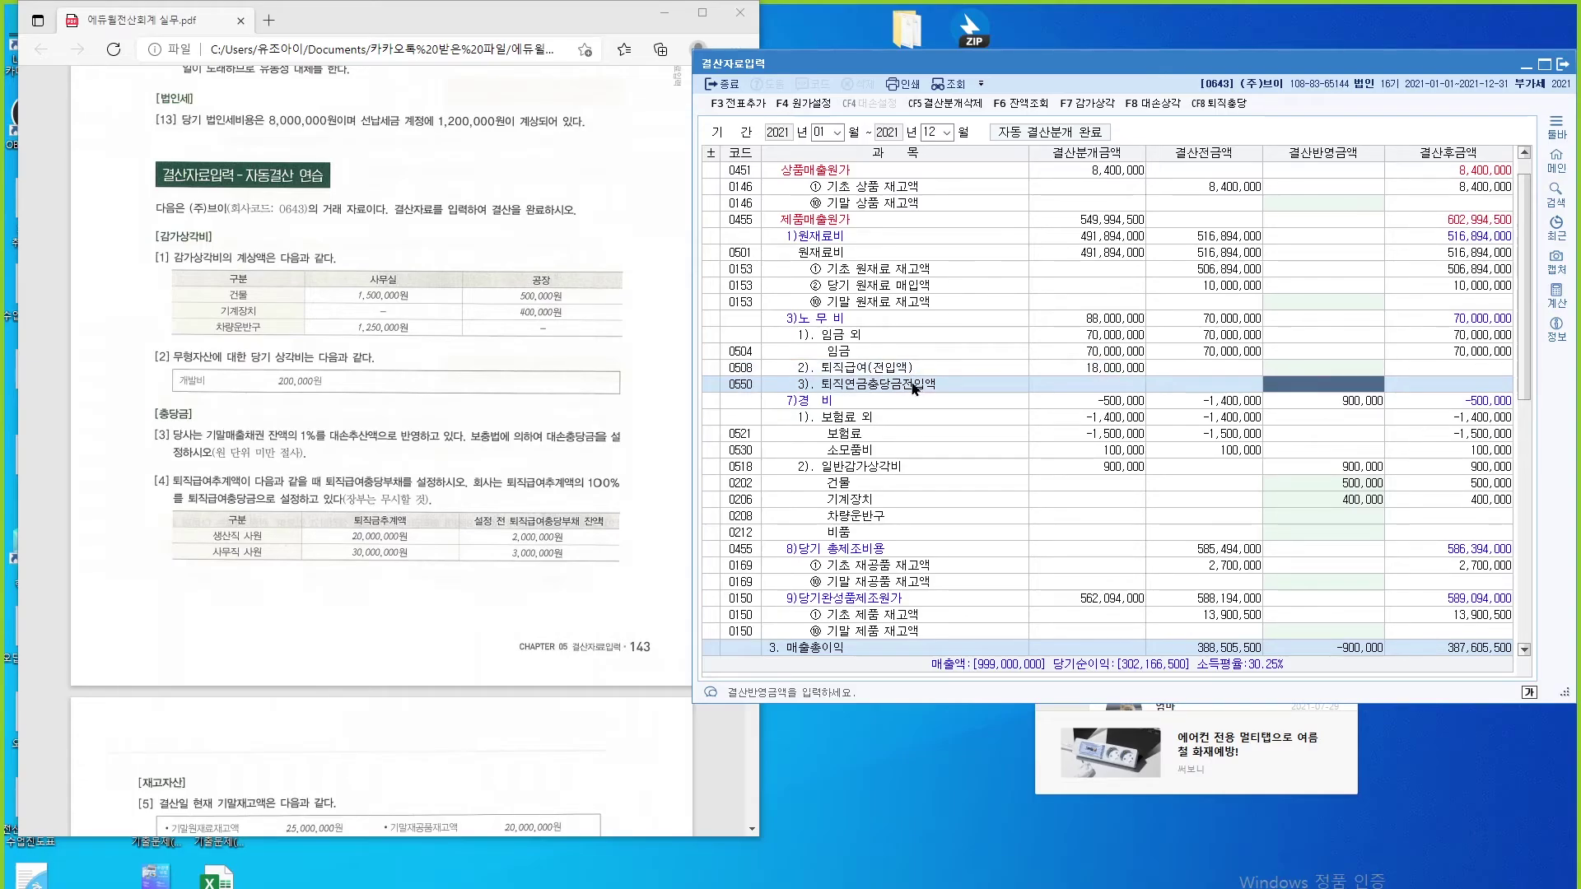
pyautogui.click(920, 370)
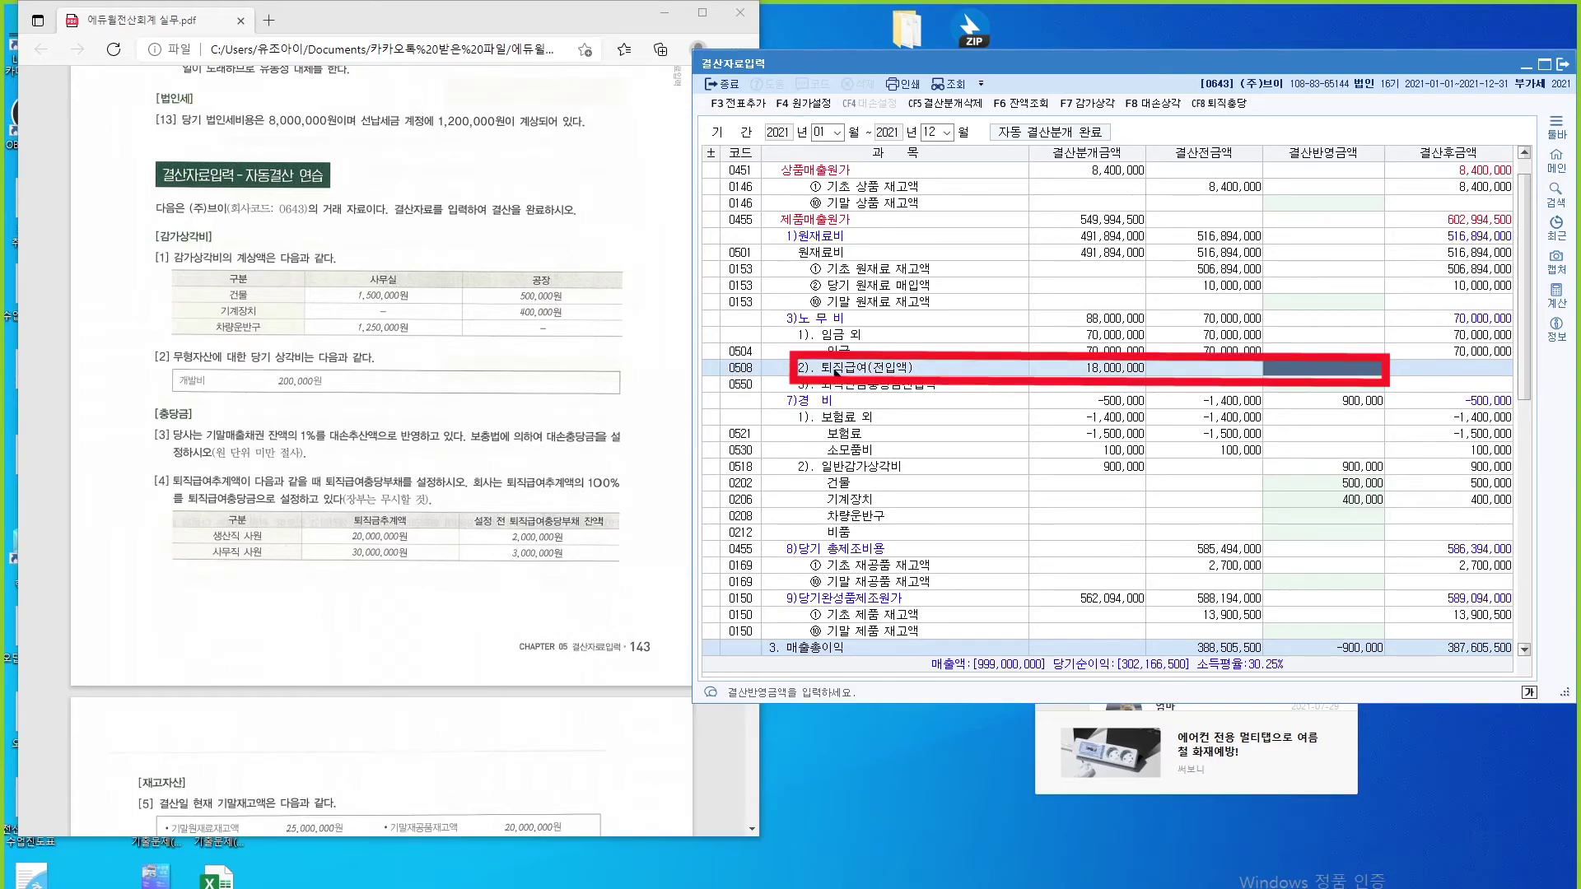
pyautogui.click(873, 392)
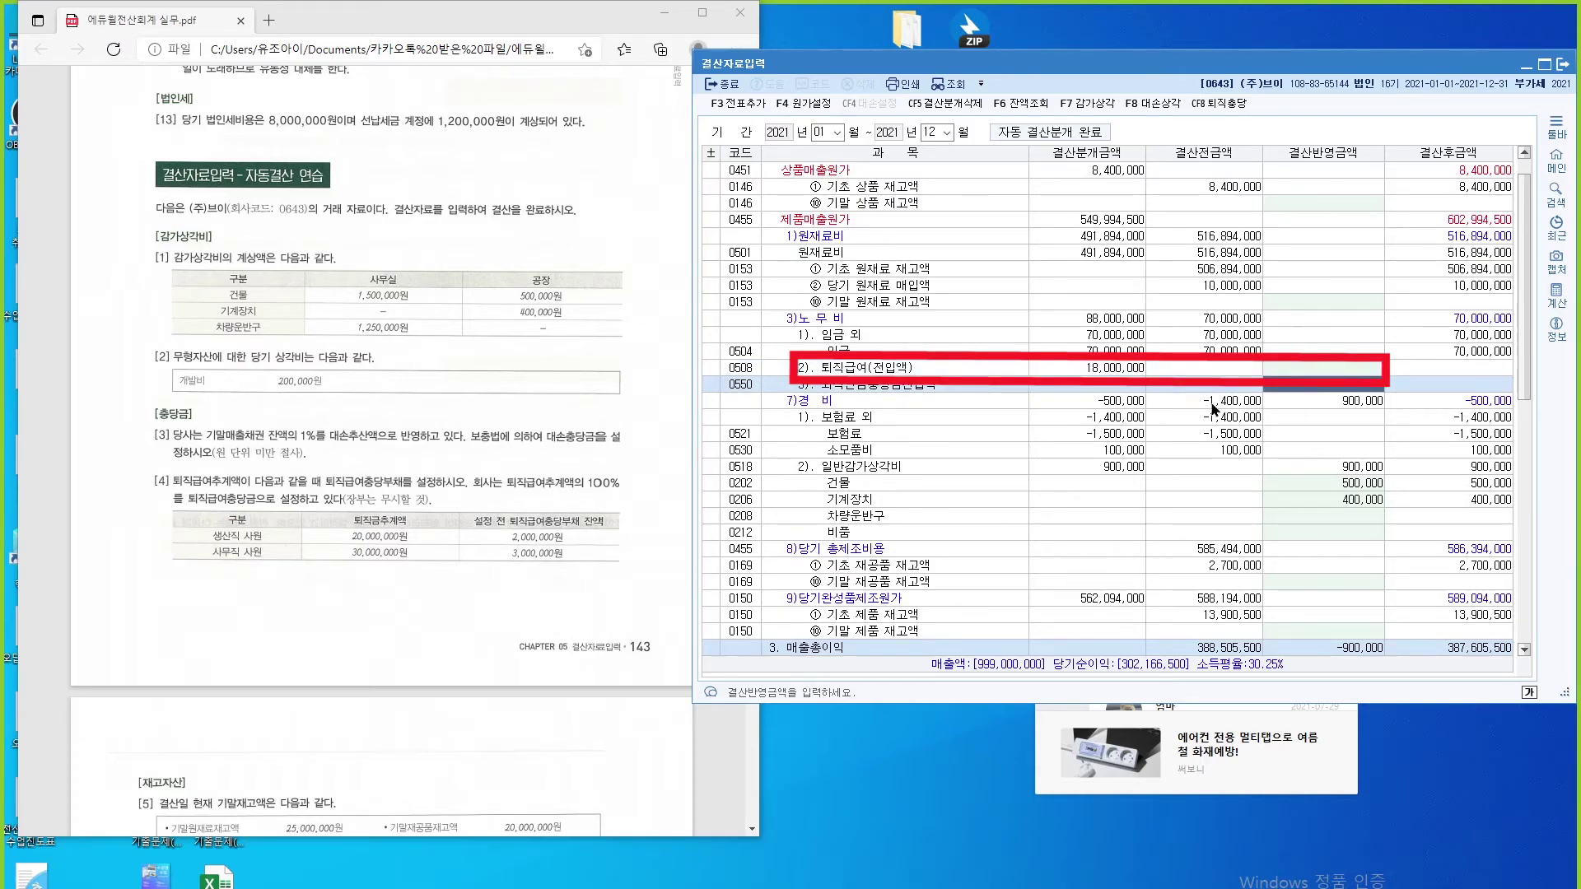
# Step: Enter 18,000,000 as the production staff's 퇴직급여(전입액) under 노무비 in the manufacturing costs
pyautogui.click(994, 373)
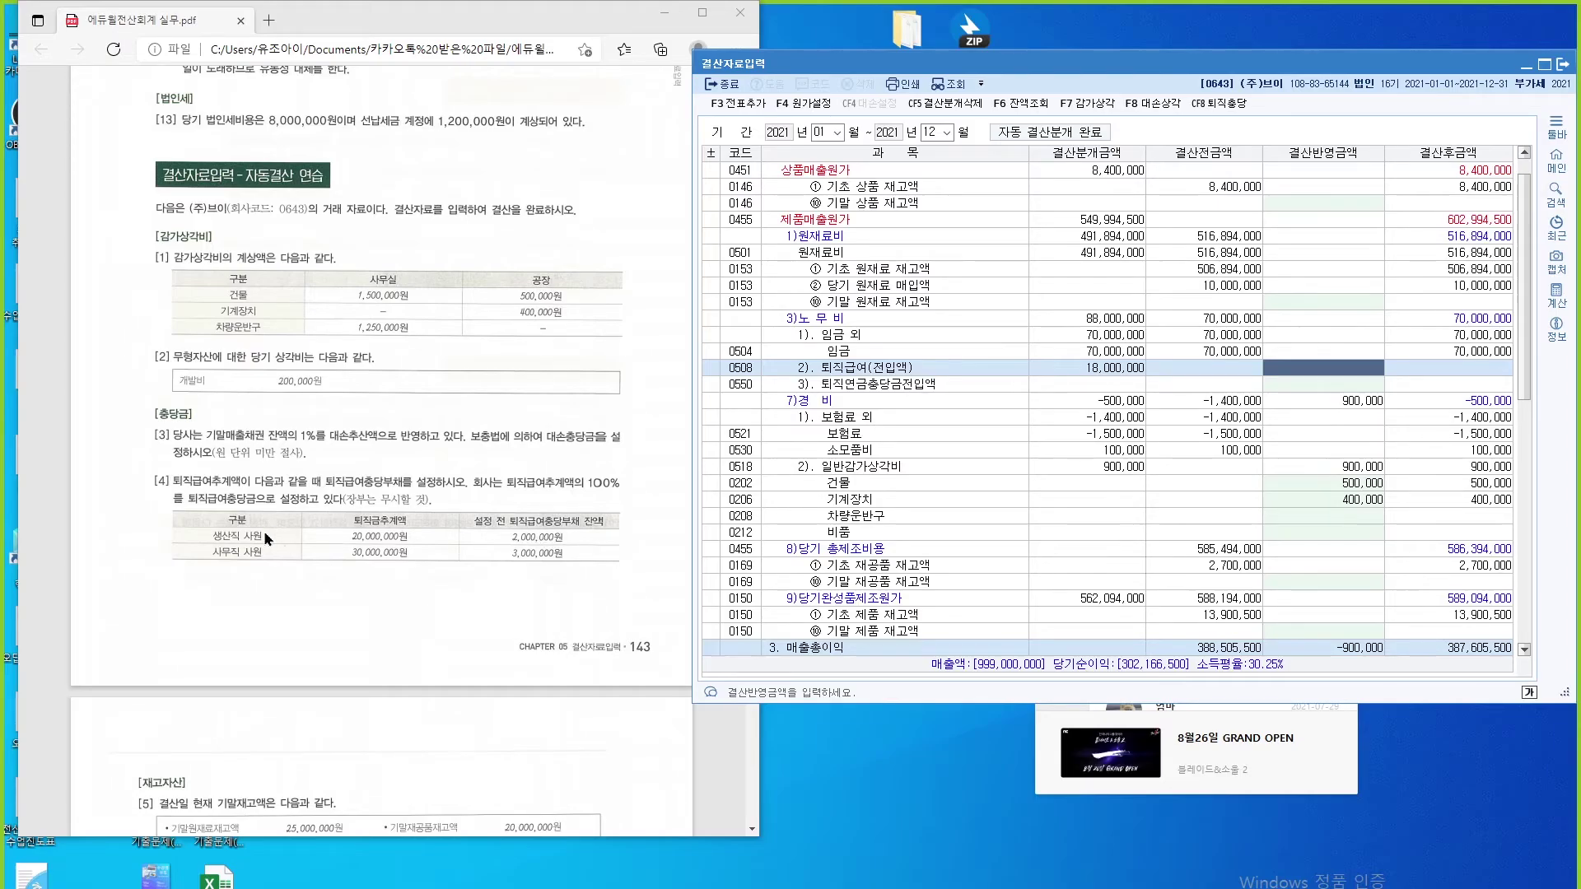
pyautogui.scroll(1, 995, 366)
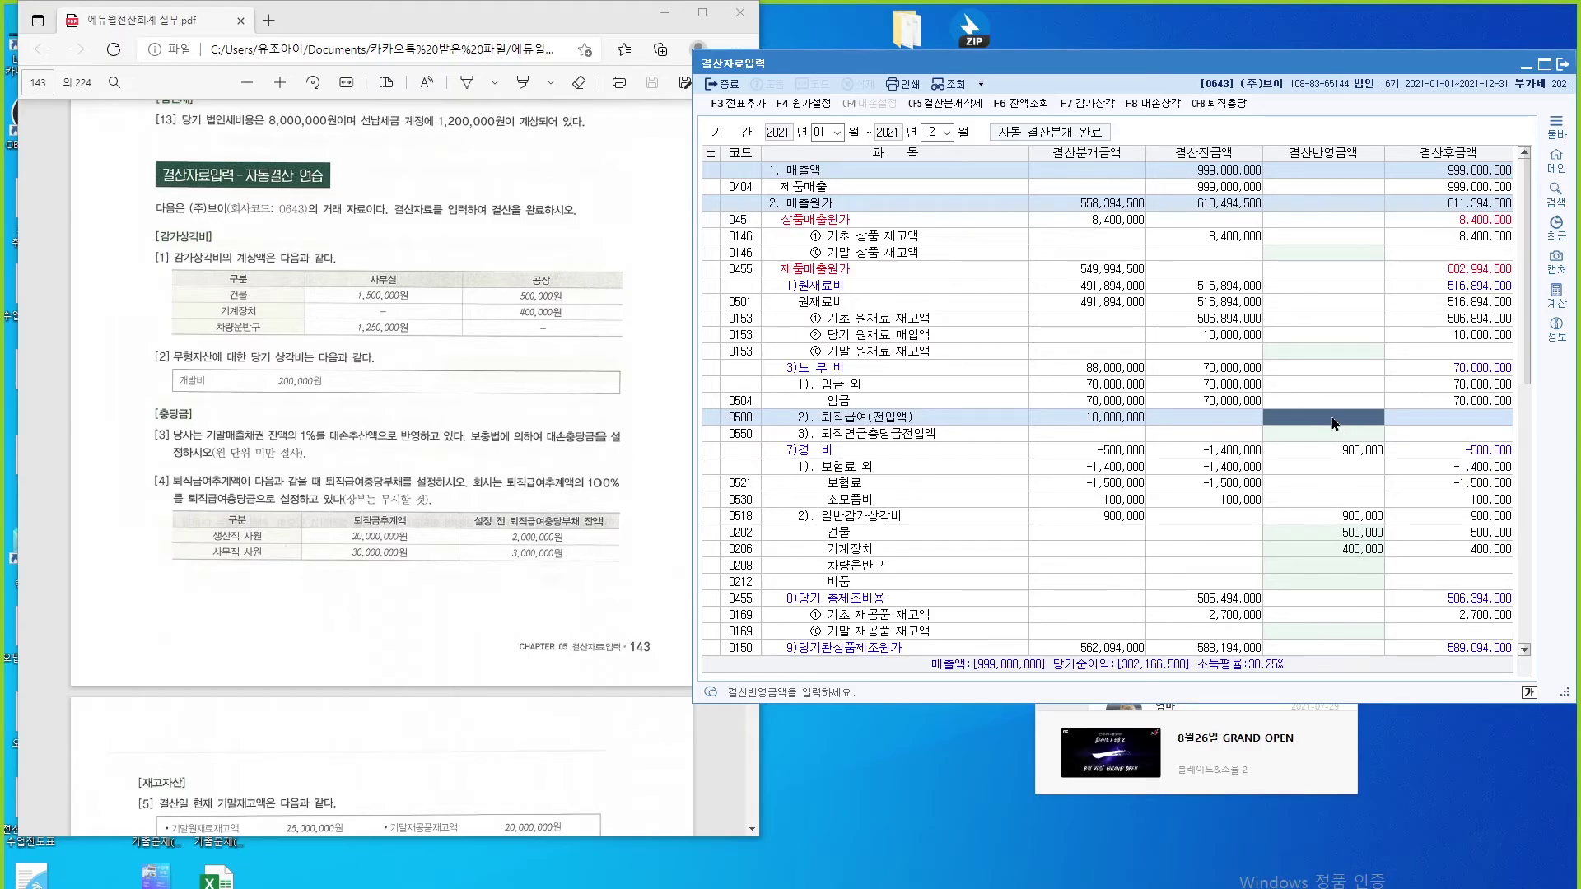
pyautogui.write('18000000')
pyautogui.press('Return')
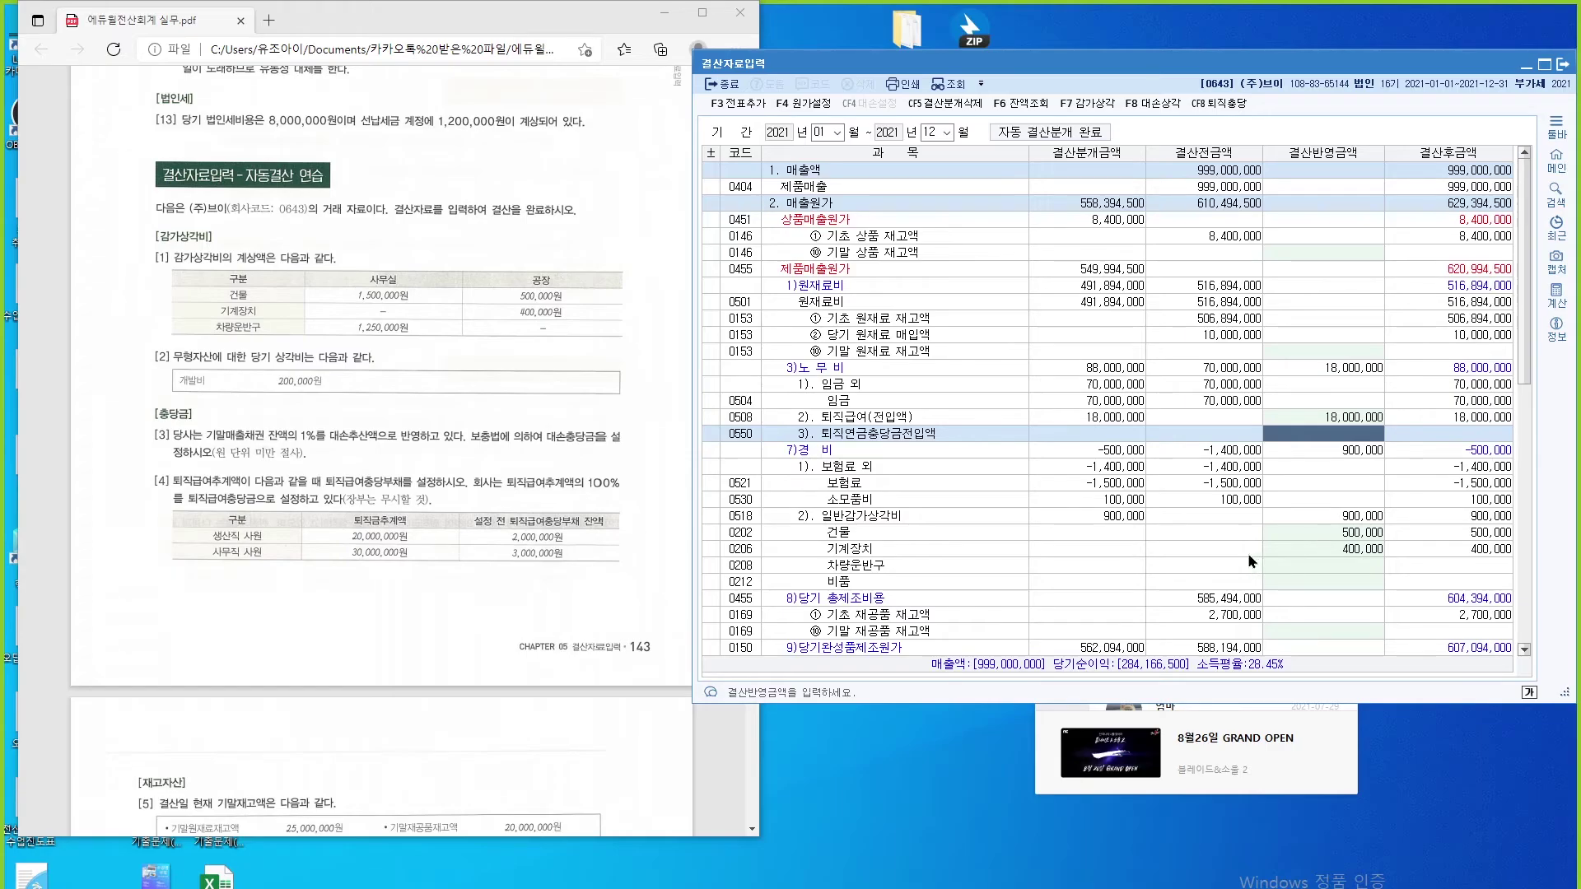
# Step: Enter 27,000,000 as the office staff's 퇴직급여(전입액) under 판매비와 일반관리비
pyautogui.click(1227, 551)
pyautogui.scroll(-7, 1227, 552)
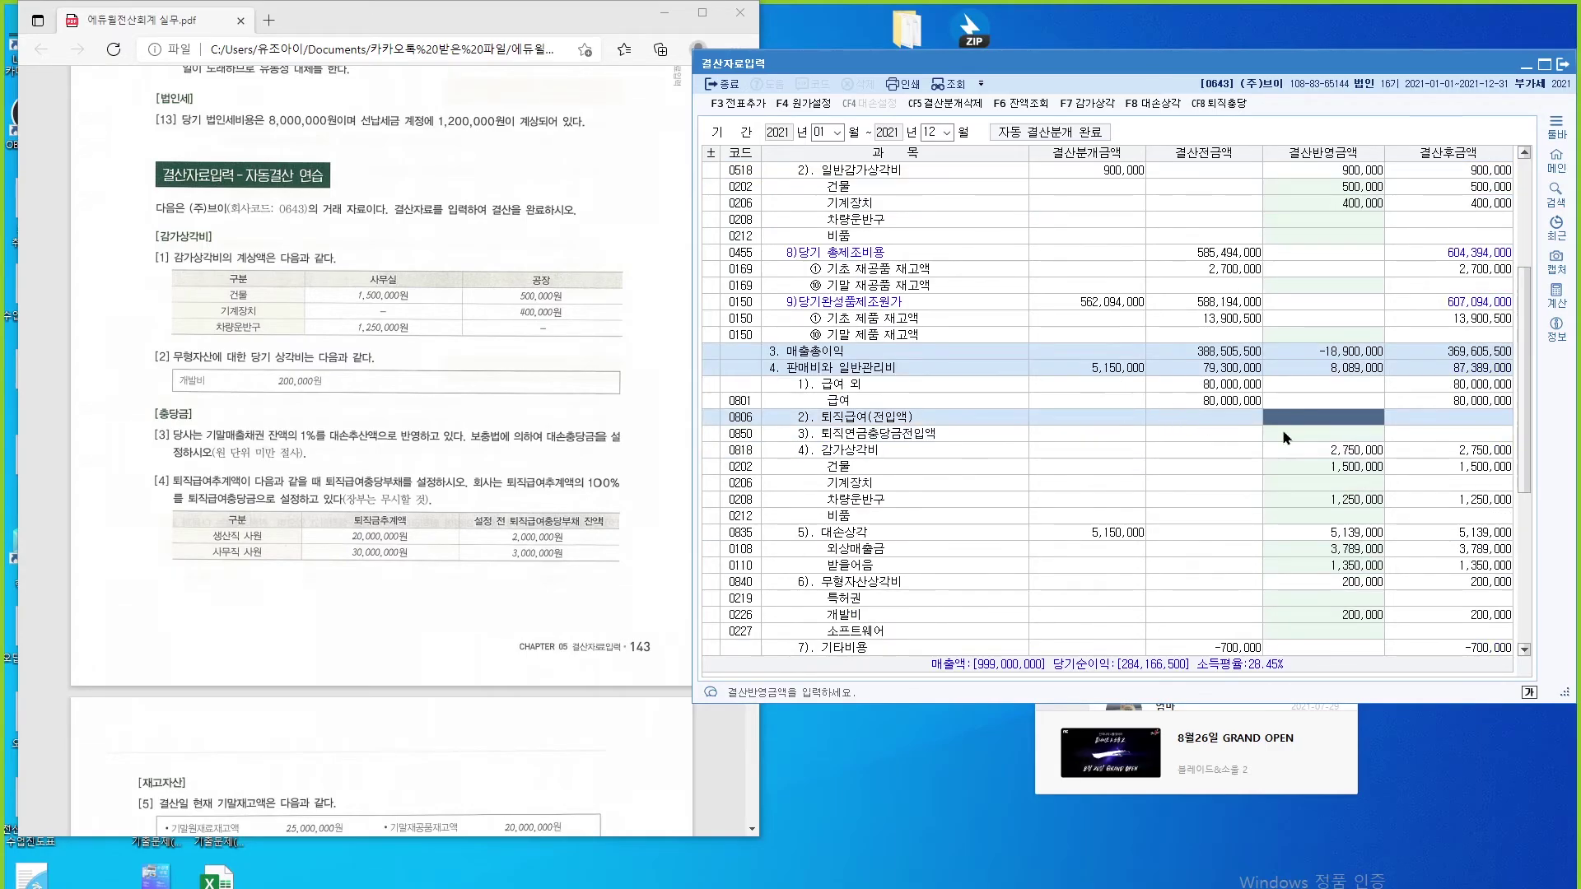
pyautogui.click(1339, 439)
pyautogui.click(987, 368)
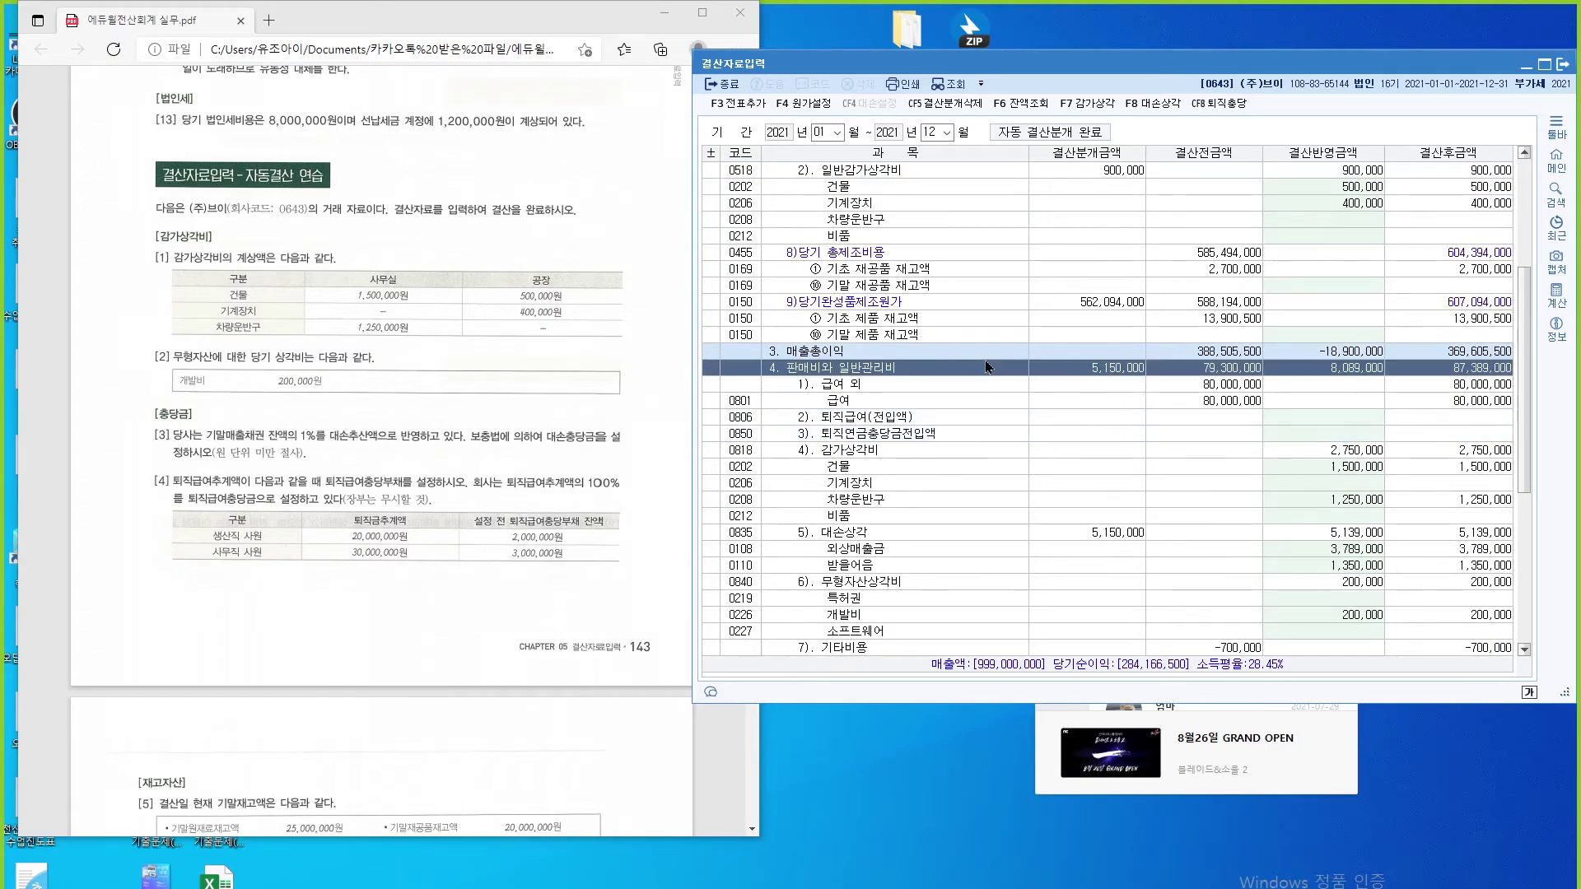
pyautogui.click(1331, 420)
pyautogui.write('27000000')
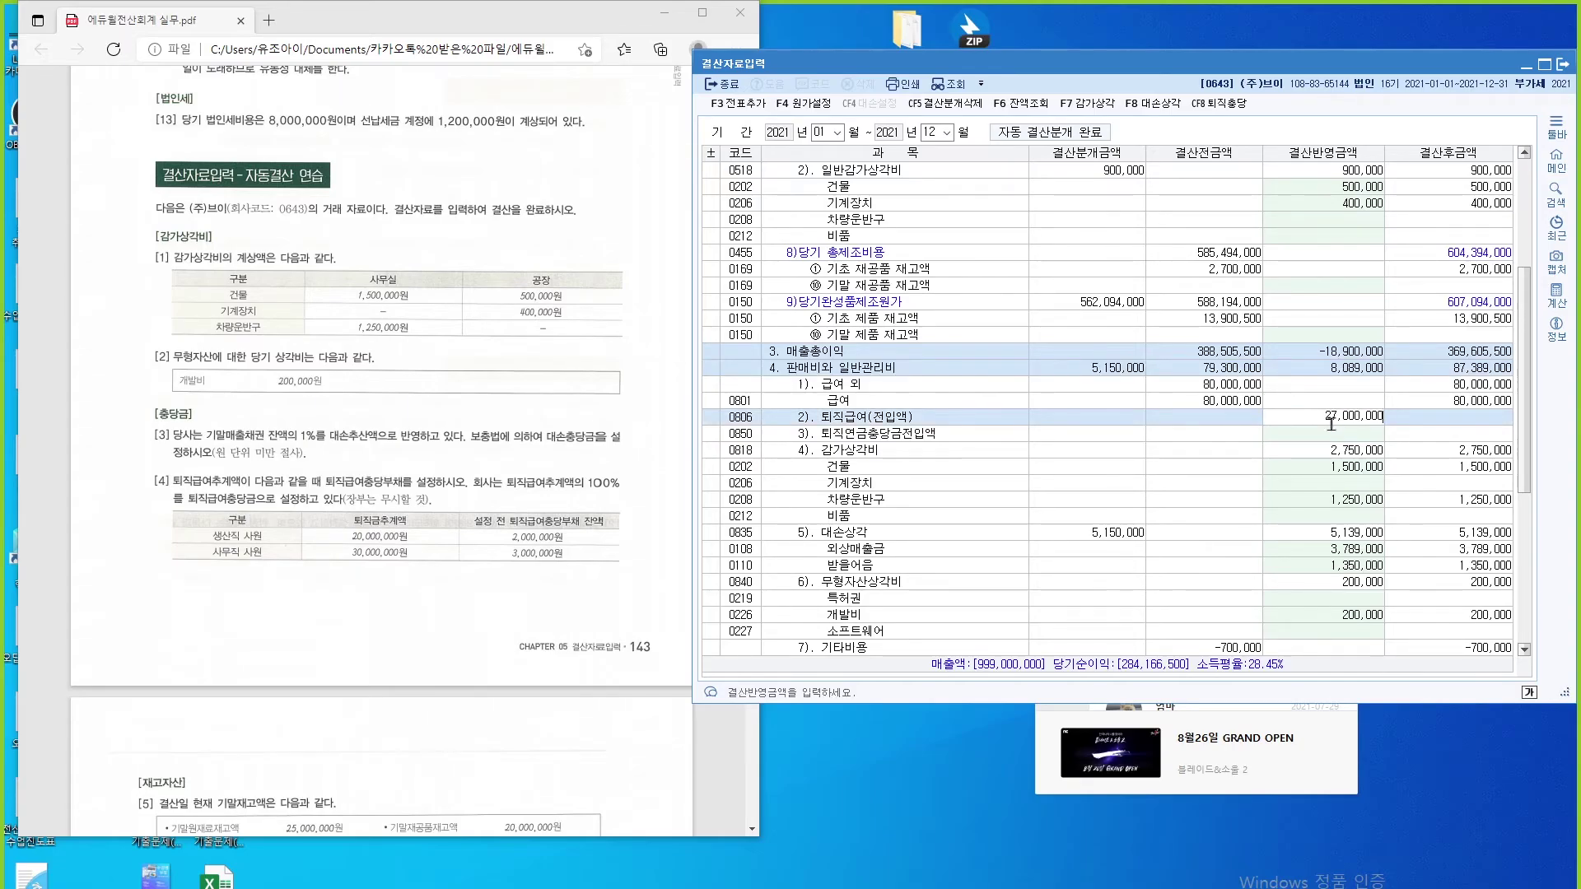
pyautogui.press('Return')
# Step: Read exercise [5] on 재고자산 and locate the 기말 원재료, 기말 재공품 and 기말 제품 재고액 rows in the closing data
pyautogui.click(317, 708)
pyautogui.scroll(-1, 317, 709)
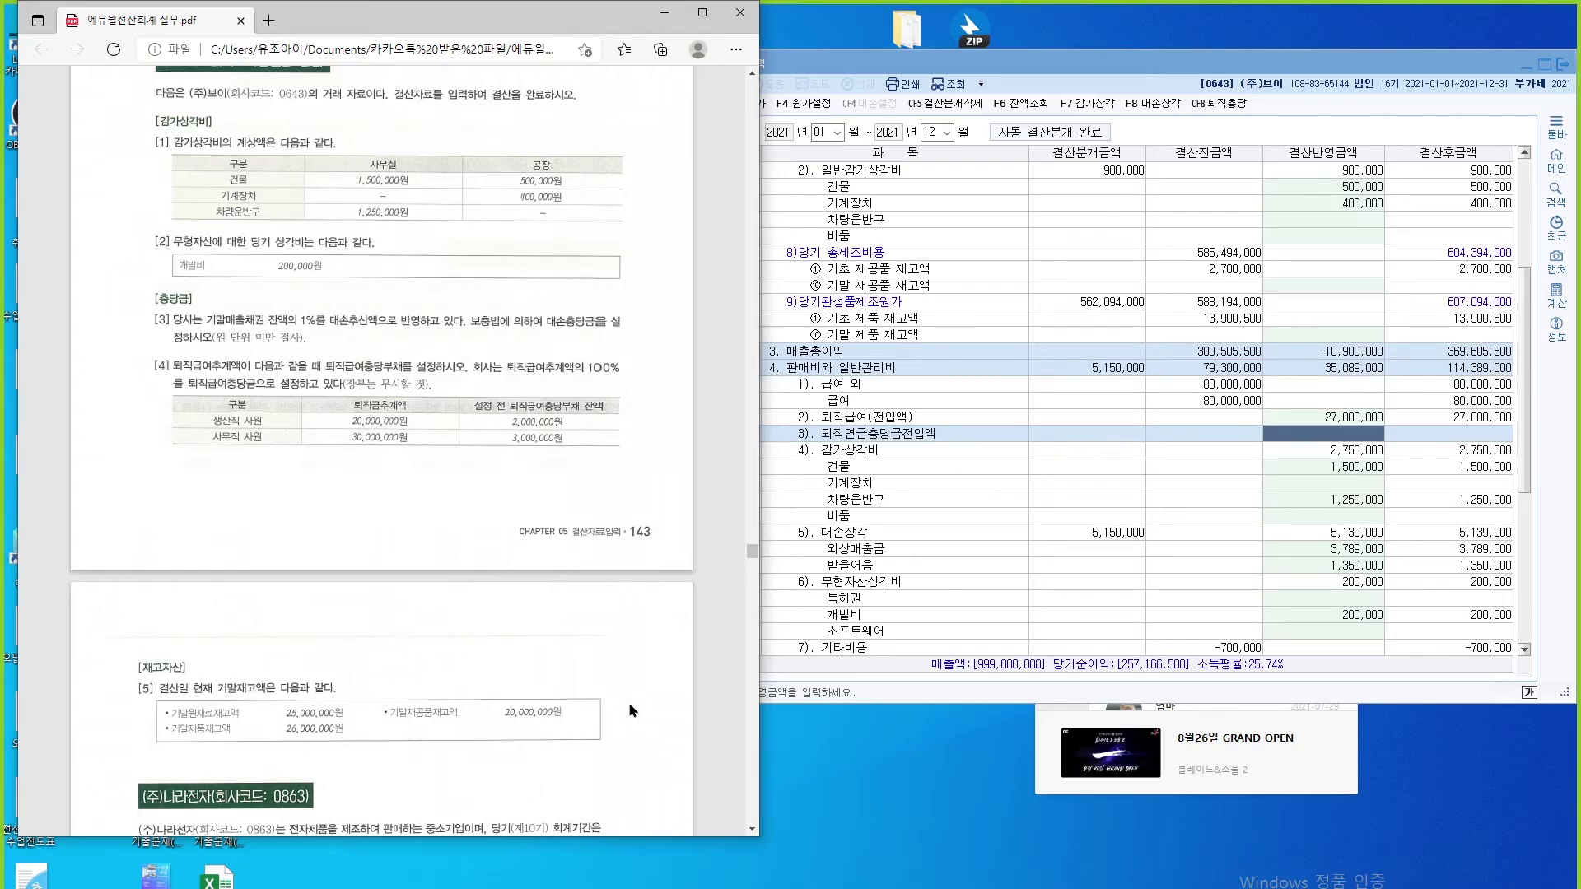
pyautogui.click(1418, 455)
pyautogui.scroll(7, 1418, 454)
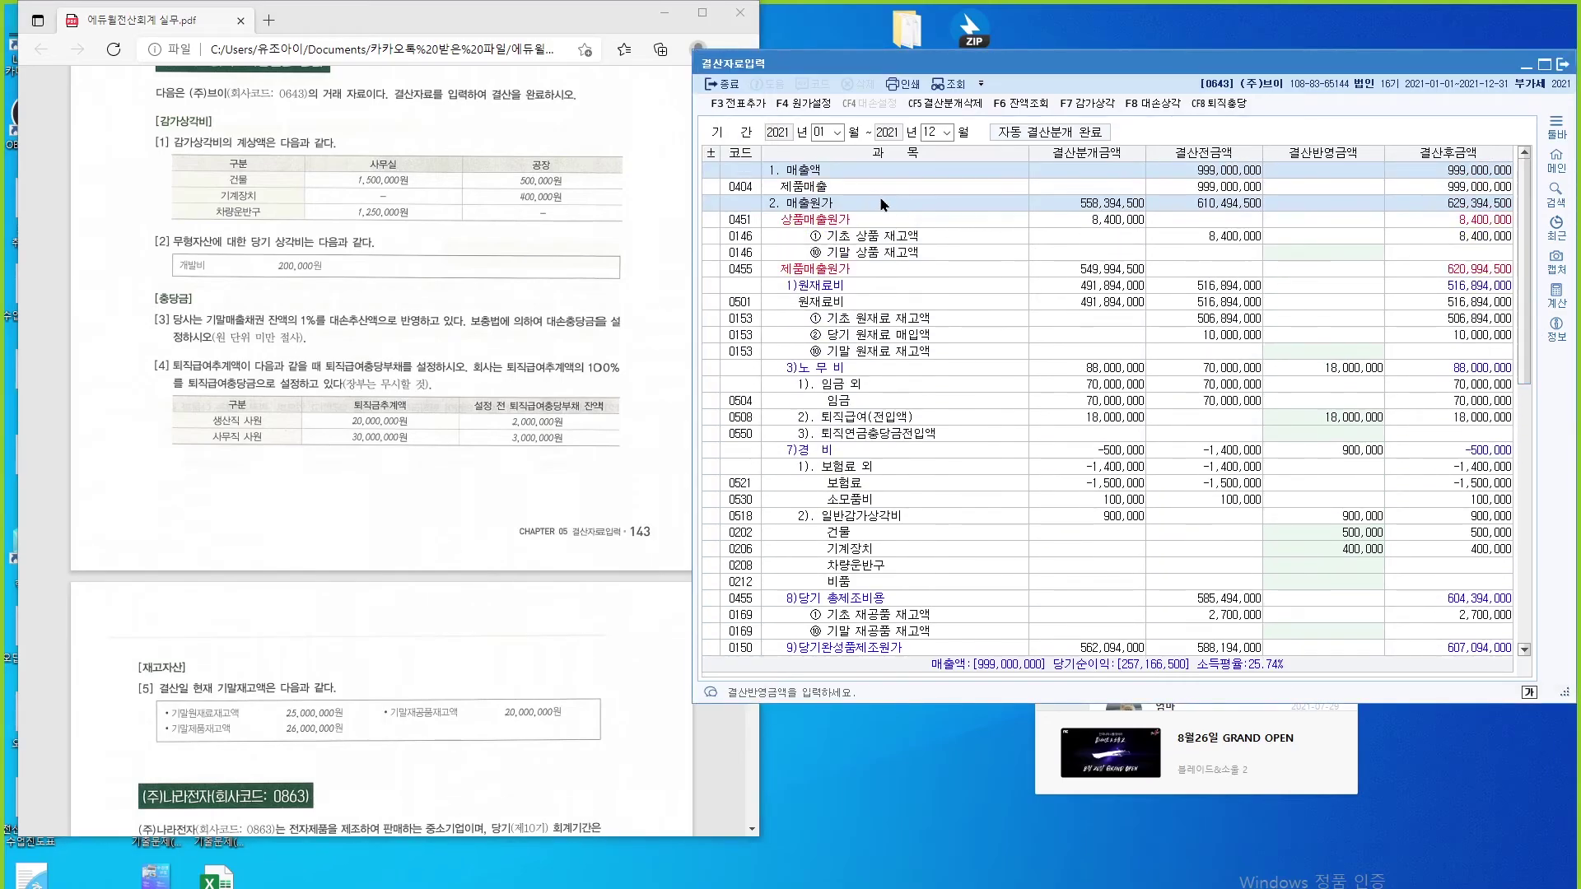
pyautogui.click(828, 288)
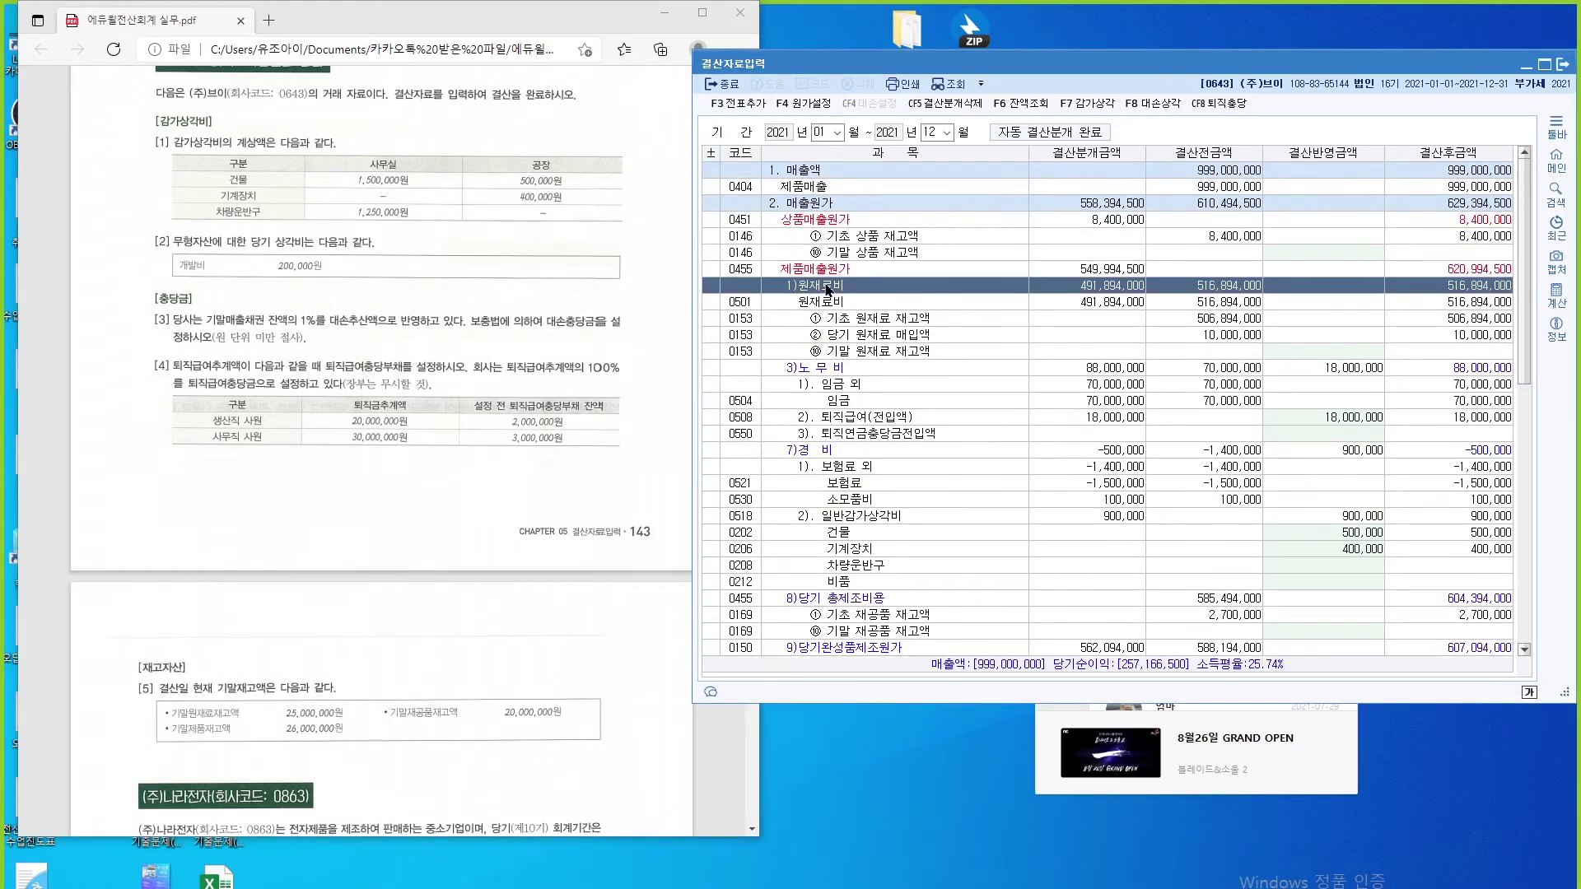
pyautogui.scroll(-1, 840, 459)
pyautogui.click(880, 587)
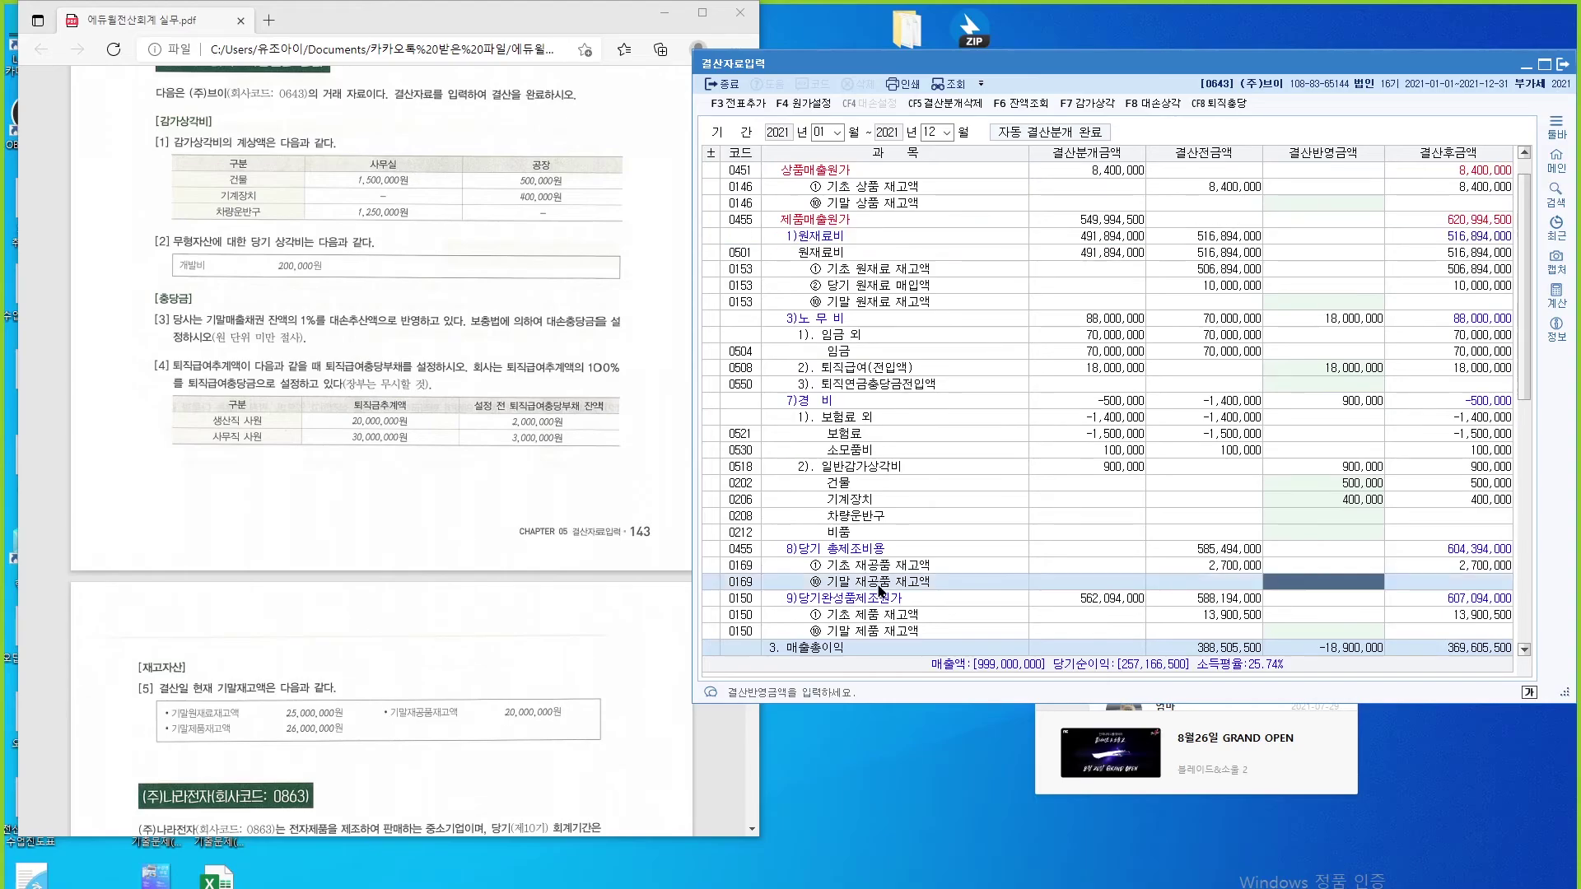
pyautogui.click(883, 633)
pyautogui.click(881, 271)
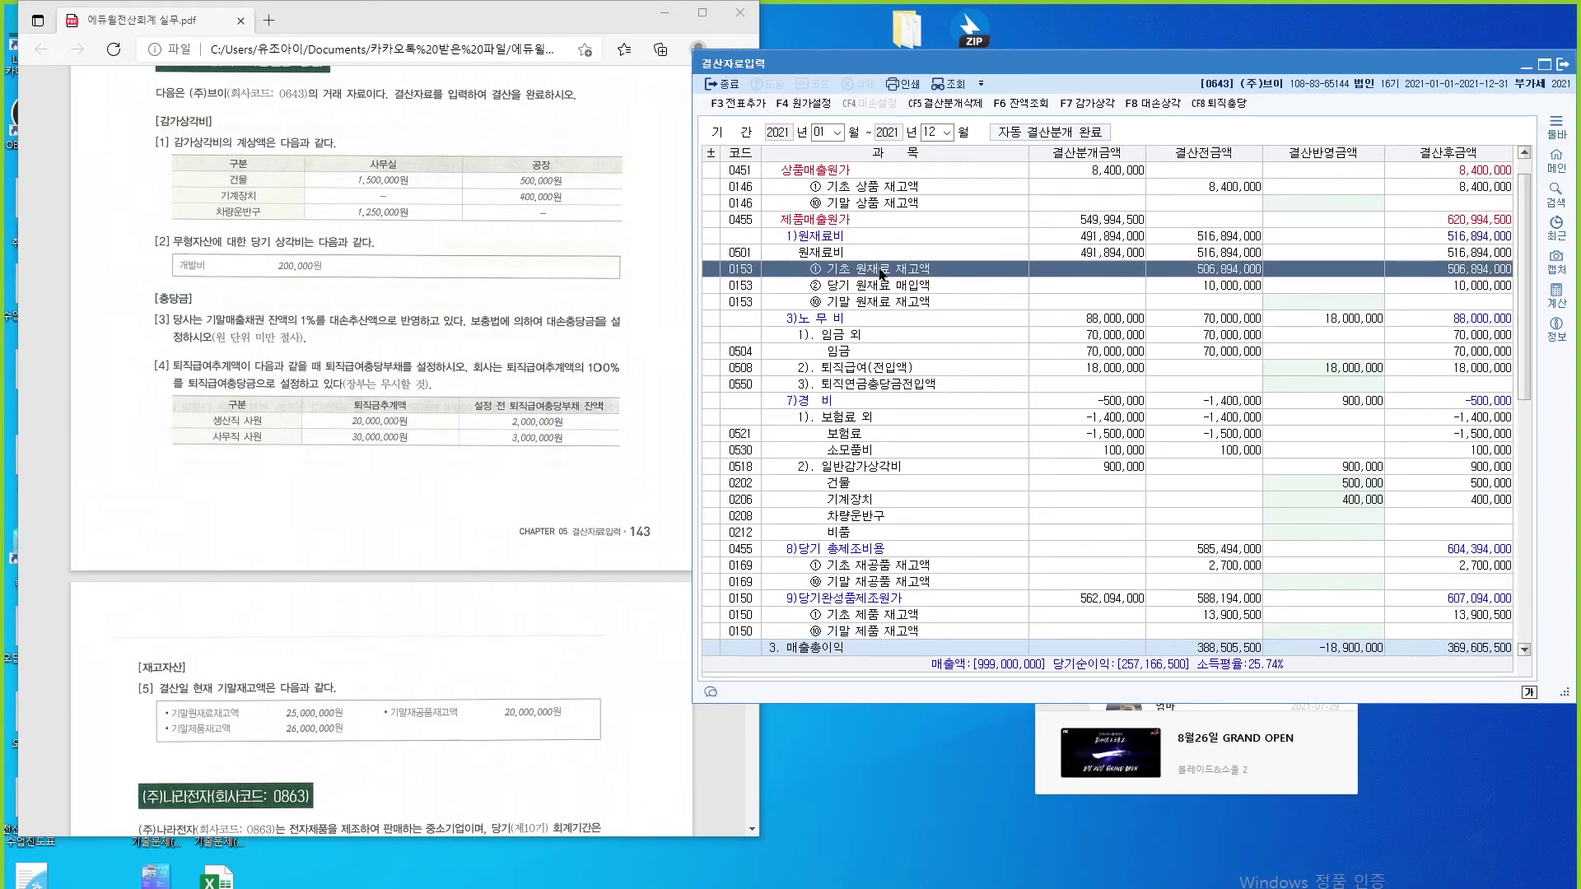
pyautogui.click(1372, 304)
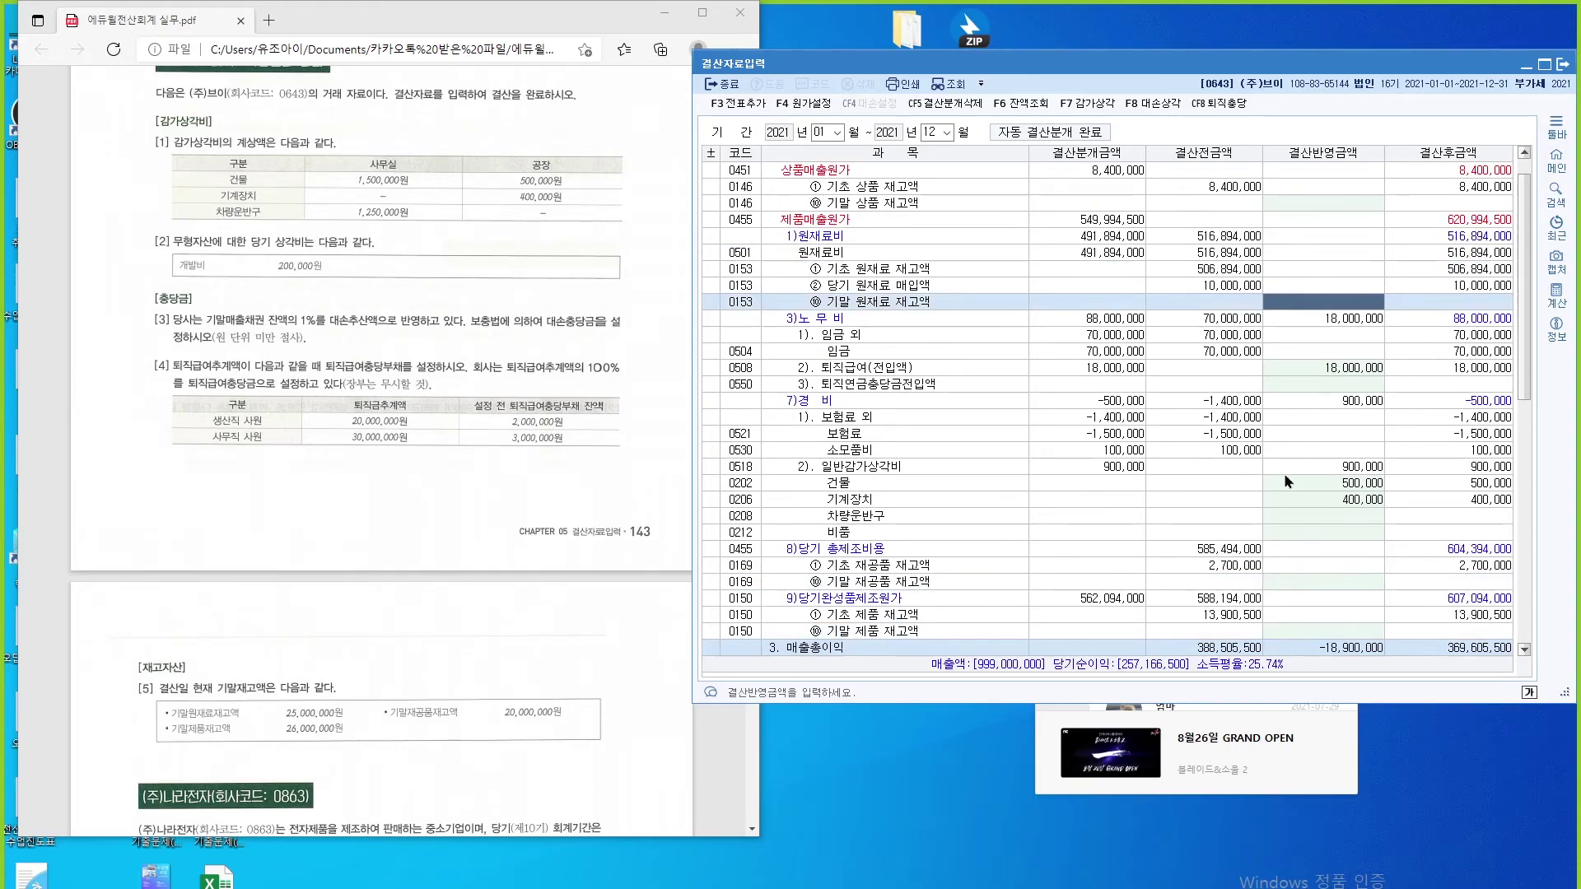
pyautogui.click(1338, 585)
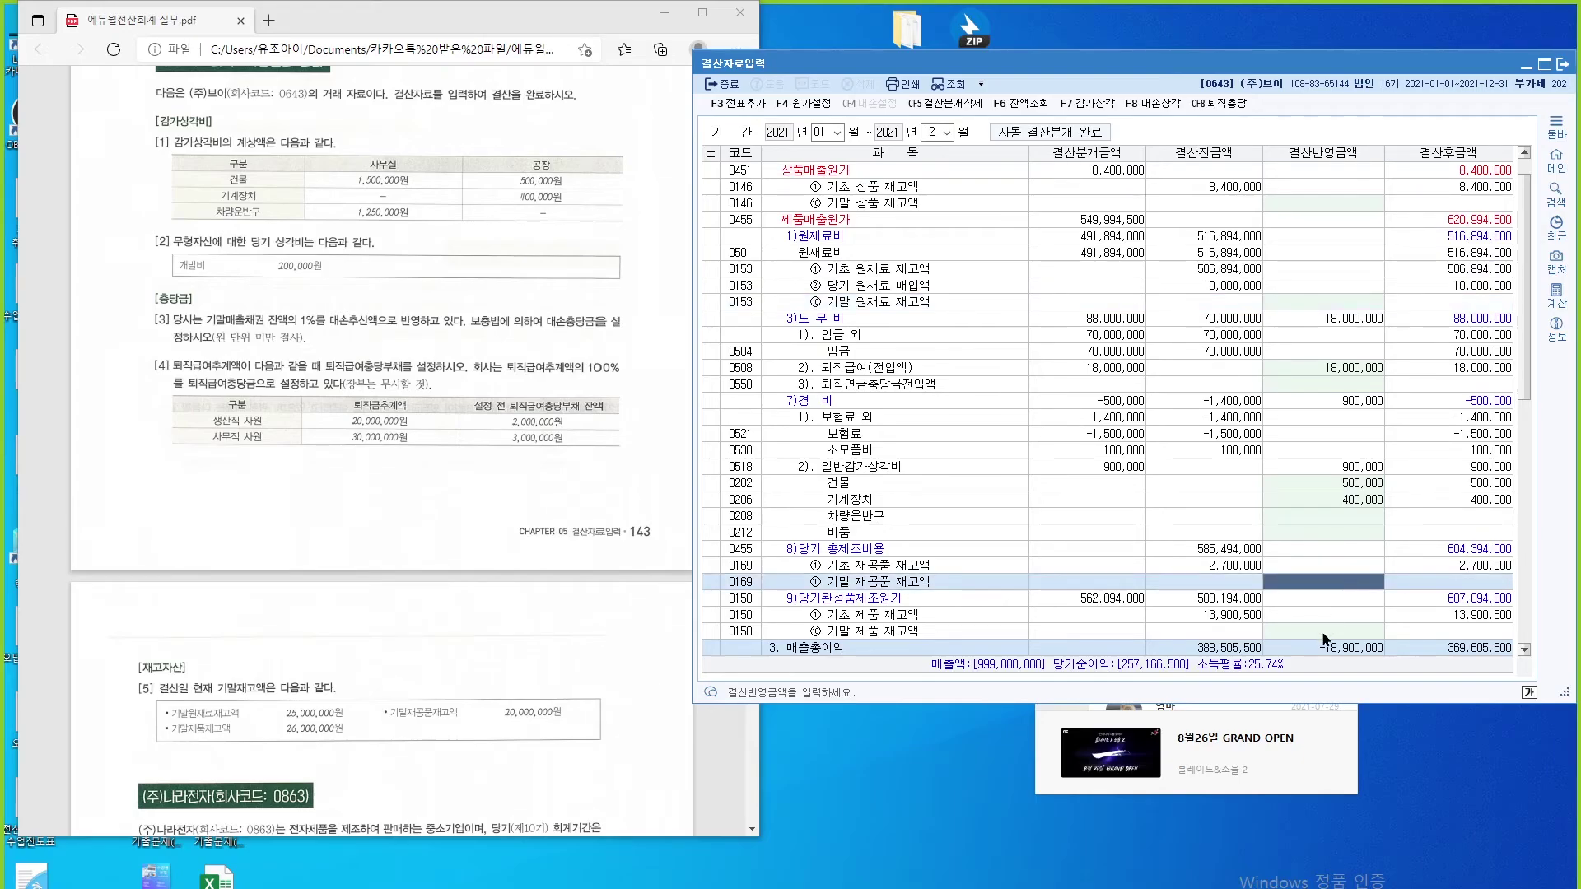
# Step: Enter the ending inventories: 25,000,000 for 기말 원재료, 20,000,000 for 기말 재공품 and 26,000,000 for 기말 제품 재고액
pyautogui.click(1322, 303)
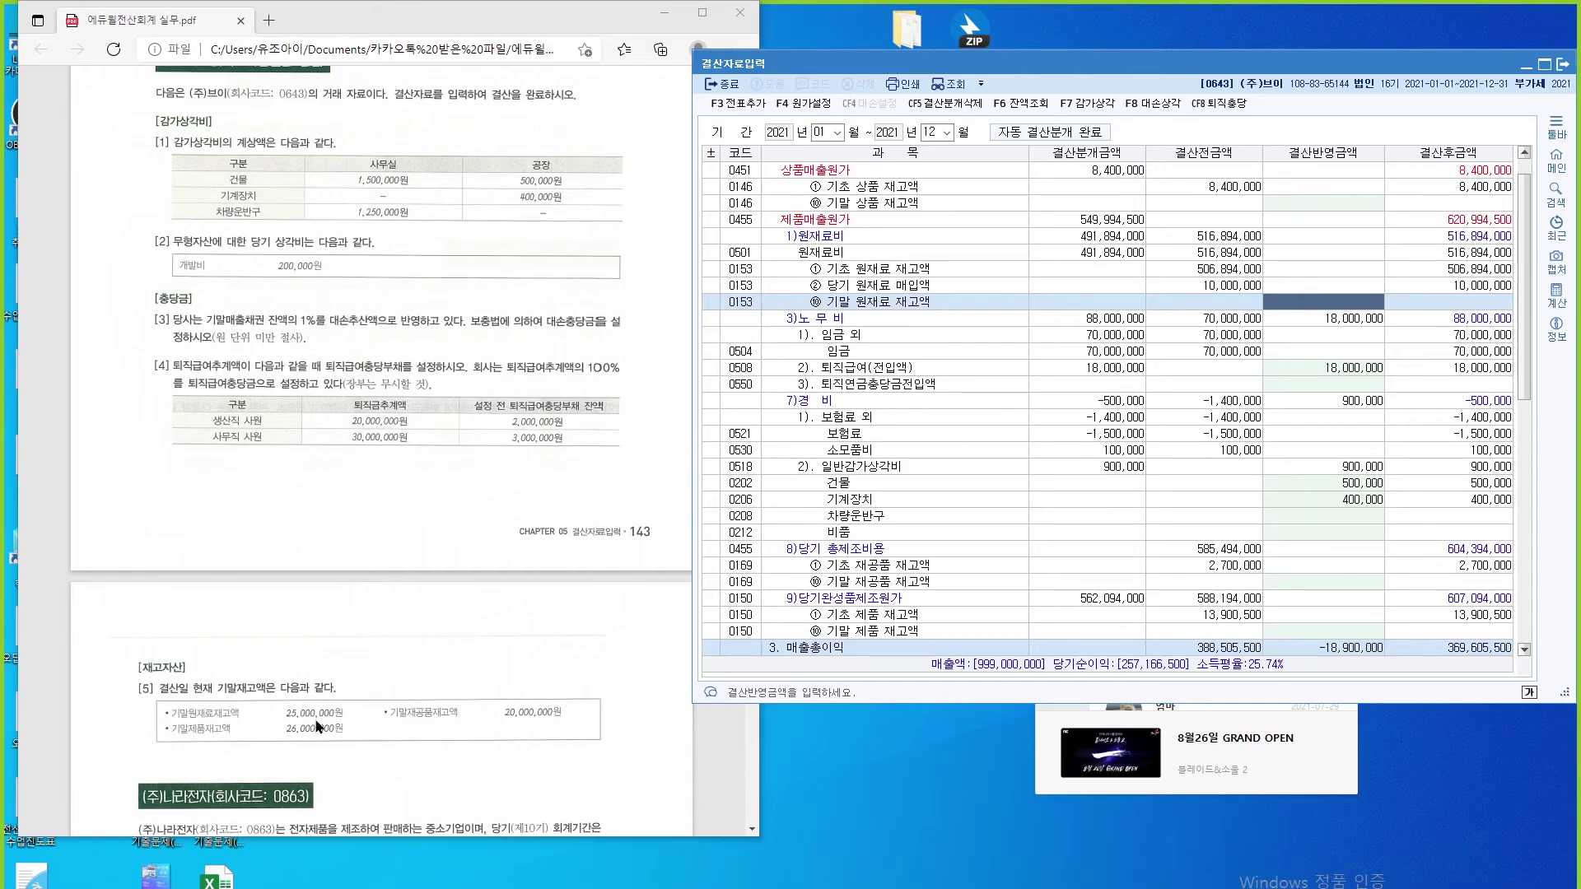
pyautogui.write('25000000')
pyautogui.press('Return')
pyautogui.click(1324, 581)
pyautogui.write('20000000')
pyautogui.press('Return')
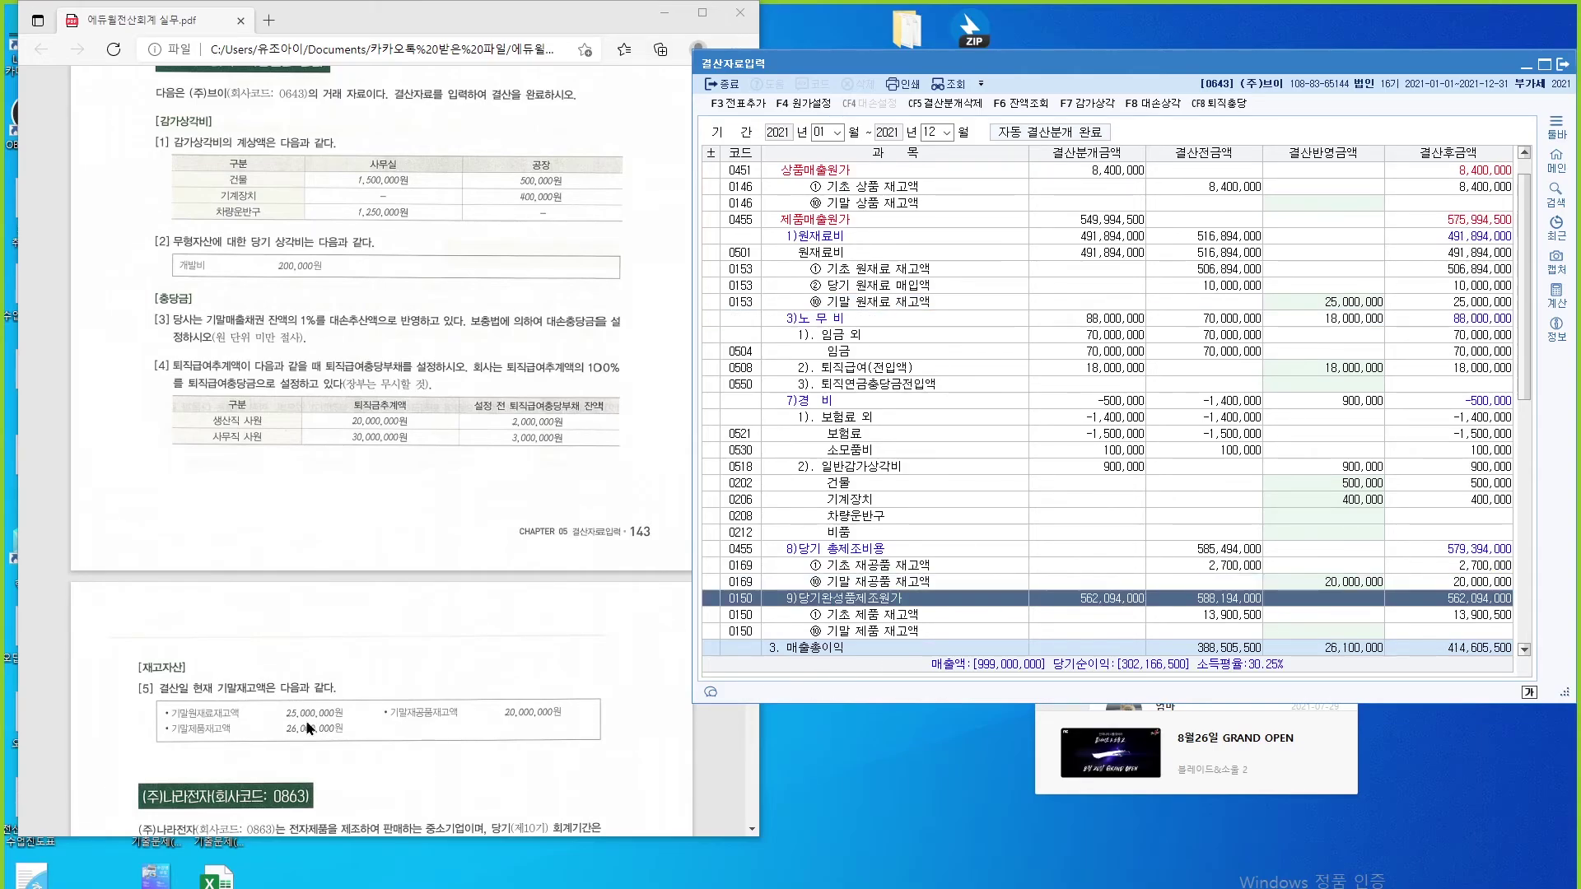
pyautogui.click(1298, 631)
pyautogui.write('26000000')
pyautogui.press('Return')
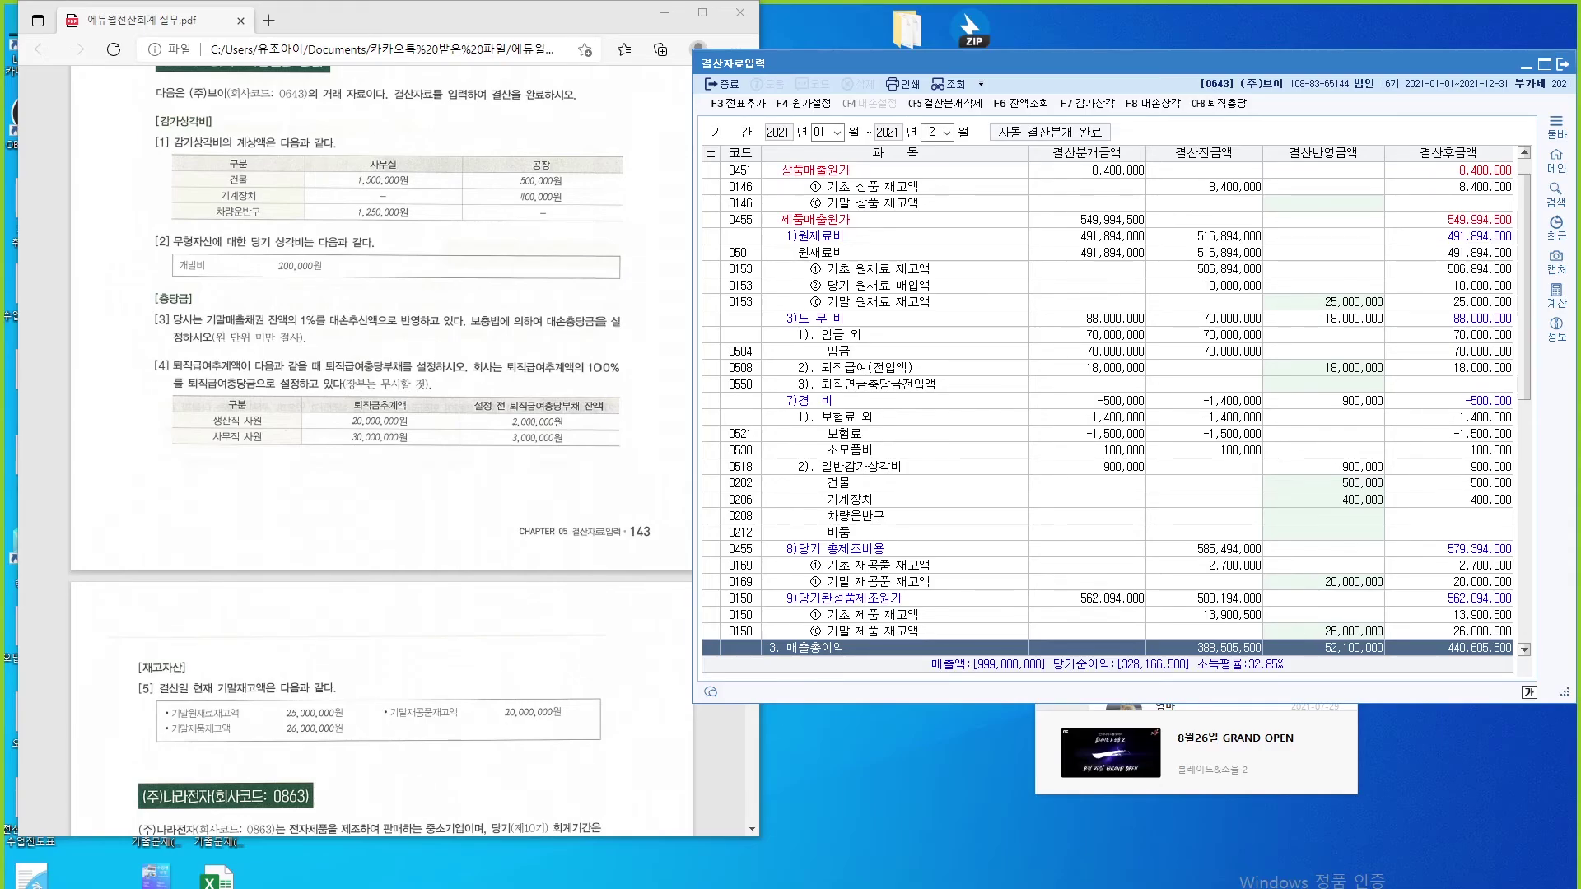
# Step: Following exercise [13] on 법인세, enter 1,200,000 for 선납세금 and 6,800,000 for 추가계상액 under 법인세등
pyautogui.click(200, 447)
pyautogui.scroll(5, 201, 448)
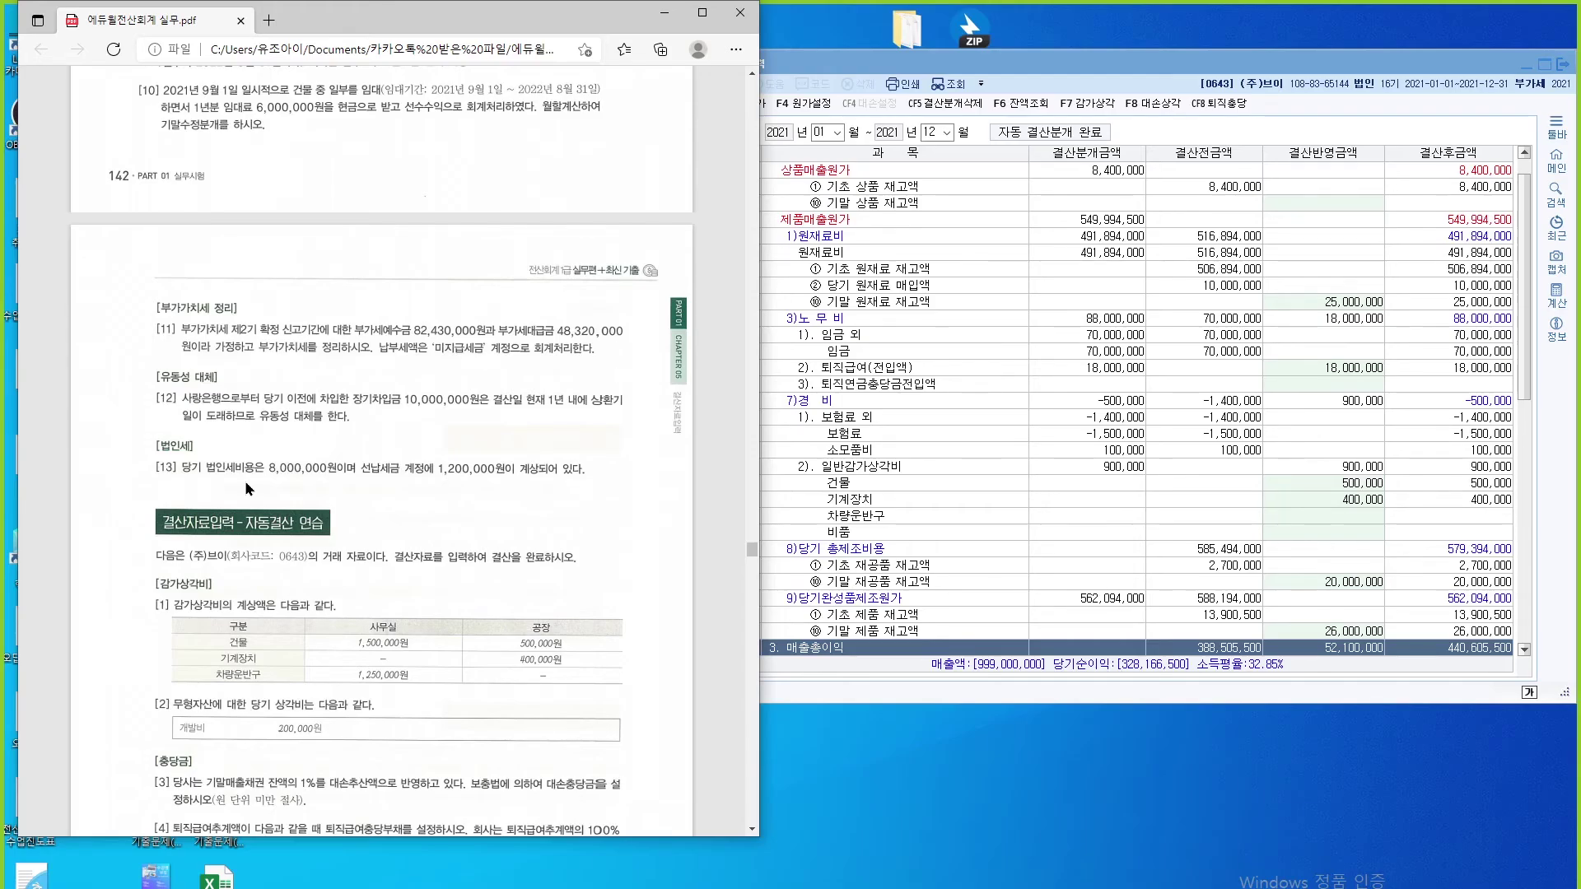
pyautogui.click(1015, 358)
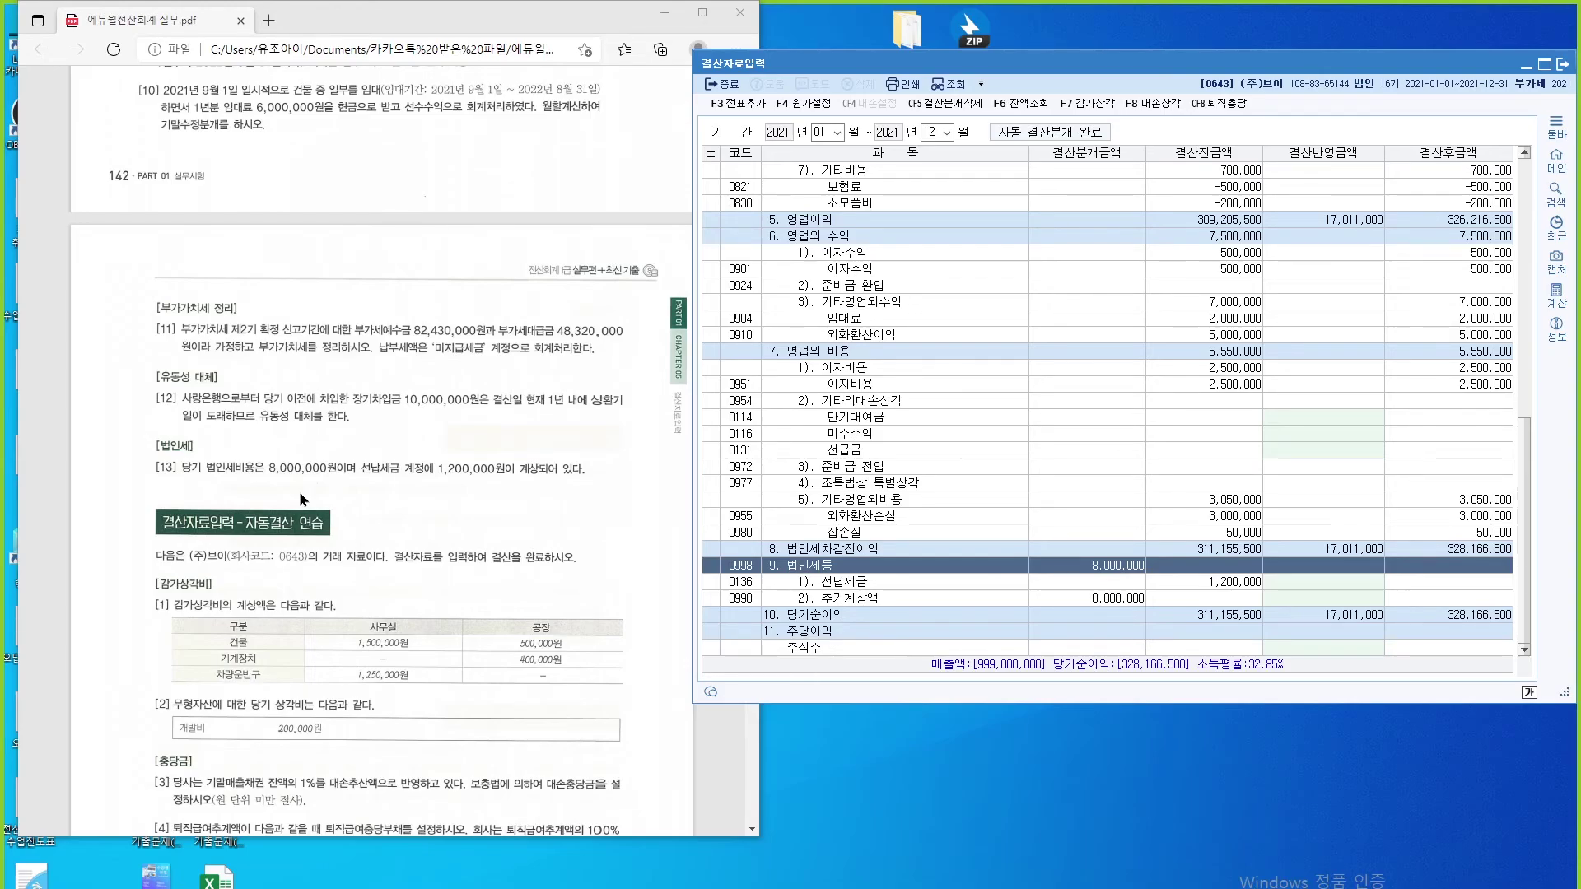
pyautogui.click(1320, 585)
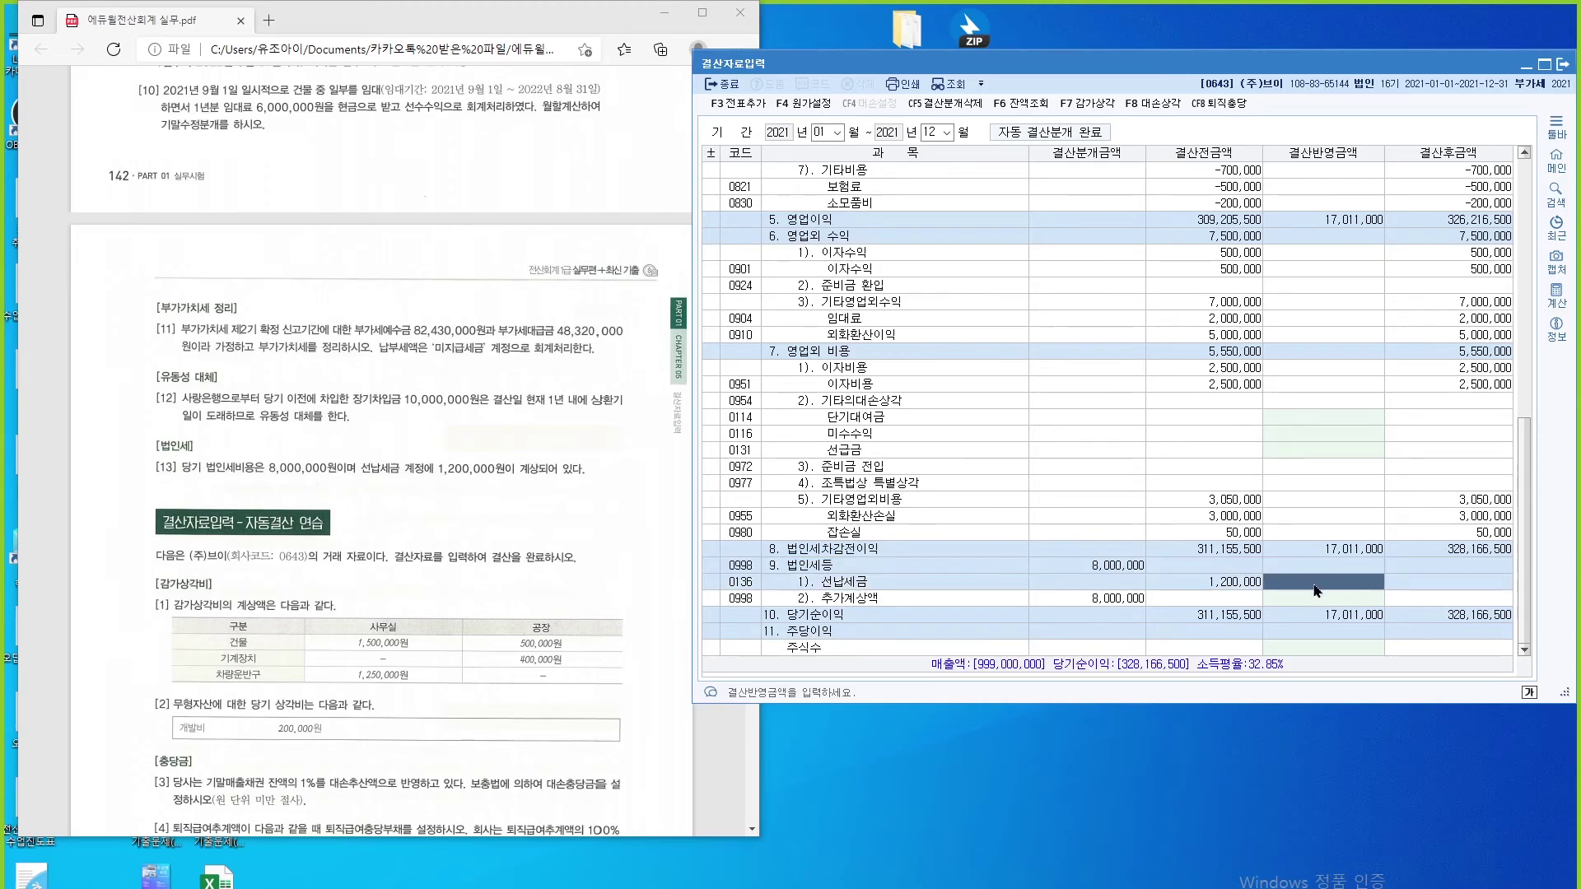
pyautogui.write('1200000')
pyautogui.press('Return')
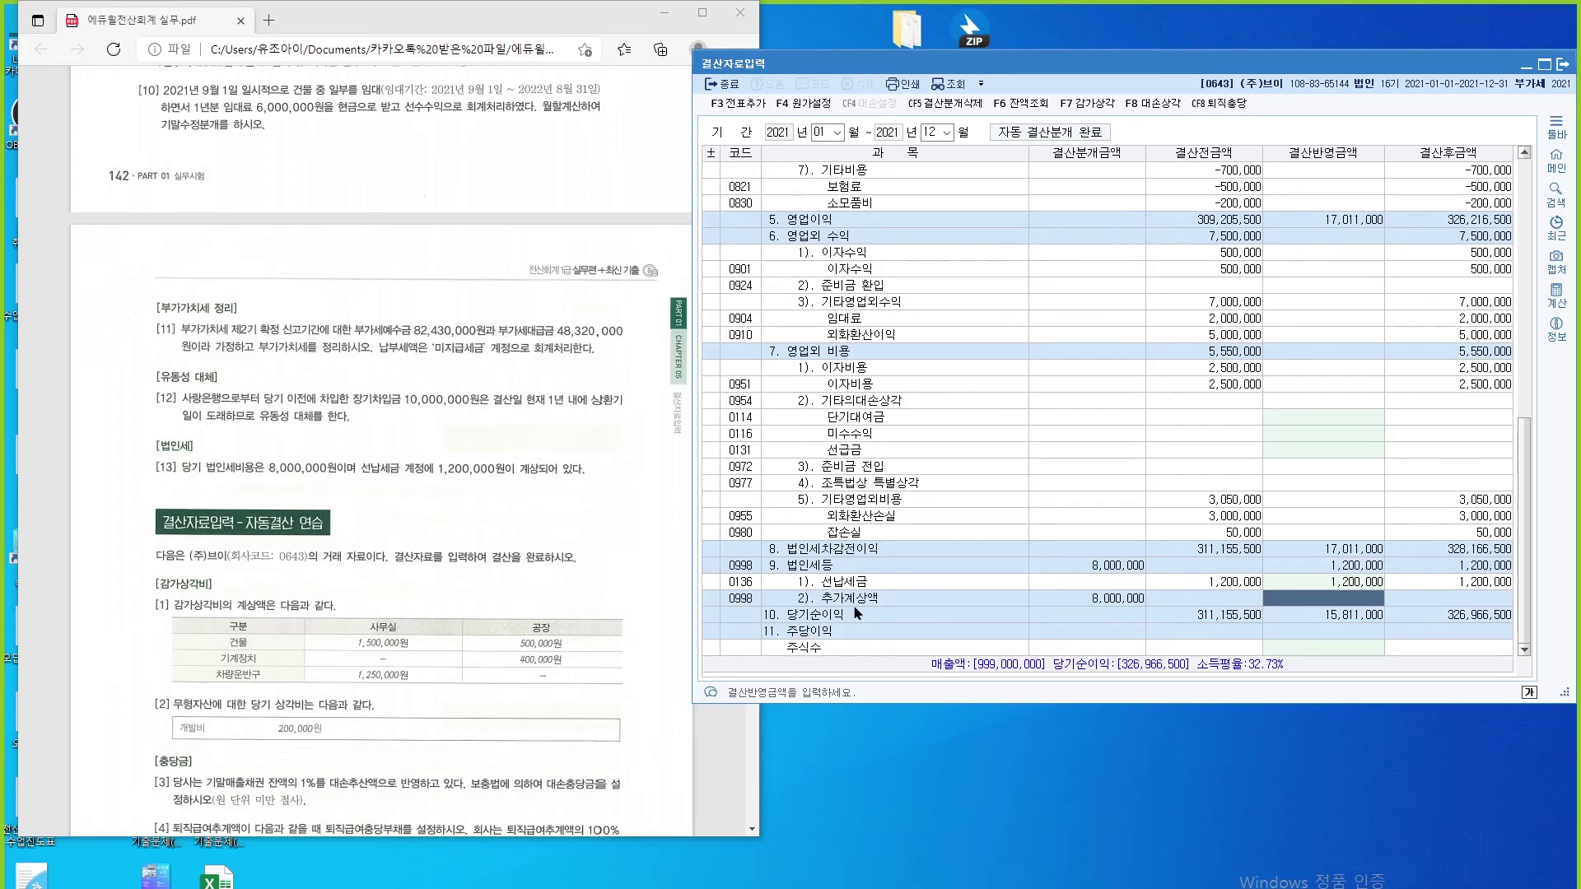
pyautogui.write('6800000')
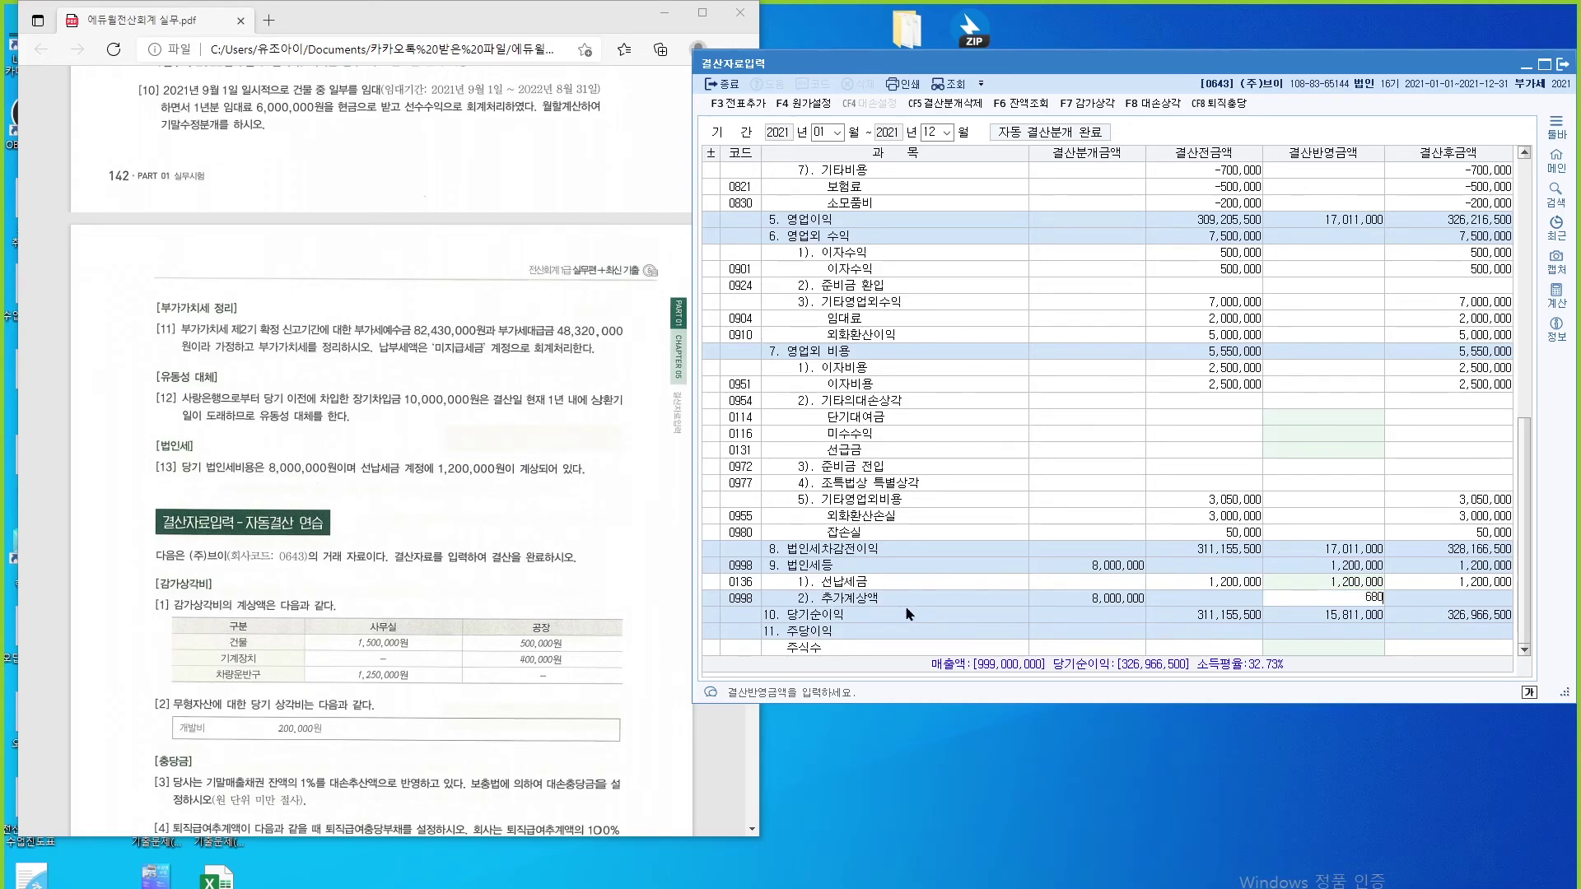
pyautogui.press('Return')
pyautogui.click(1352, 599)
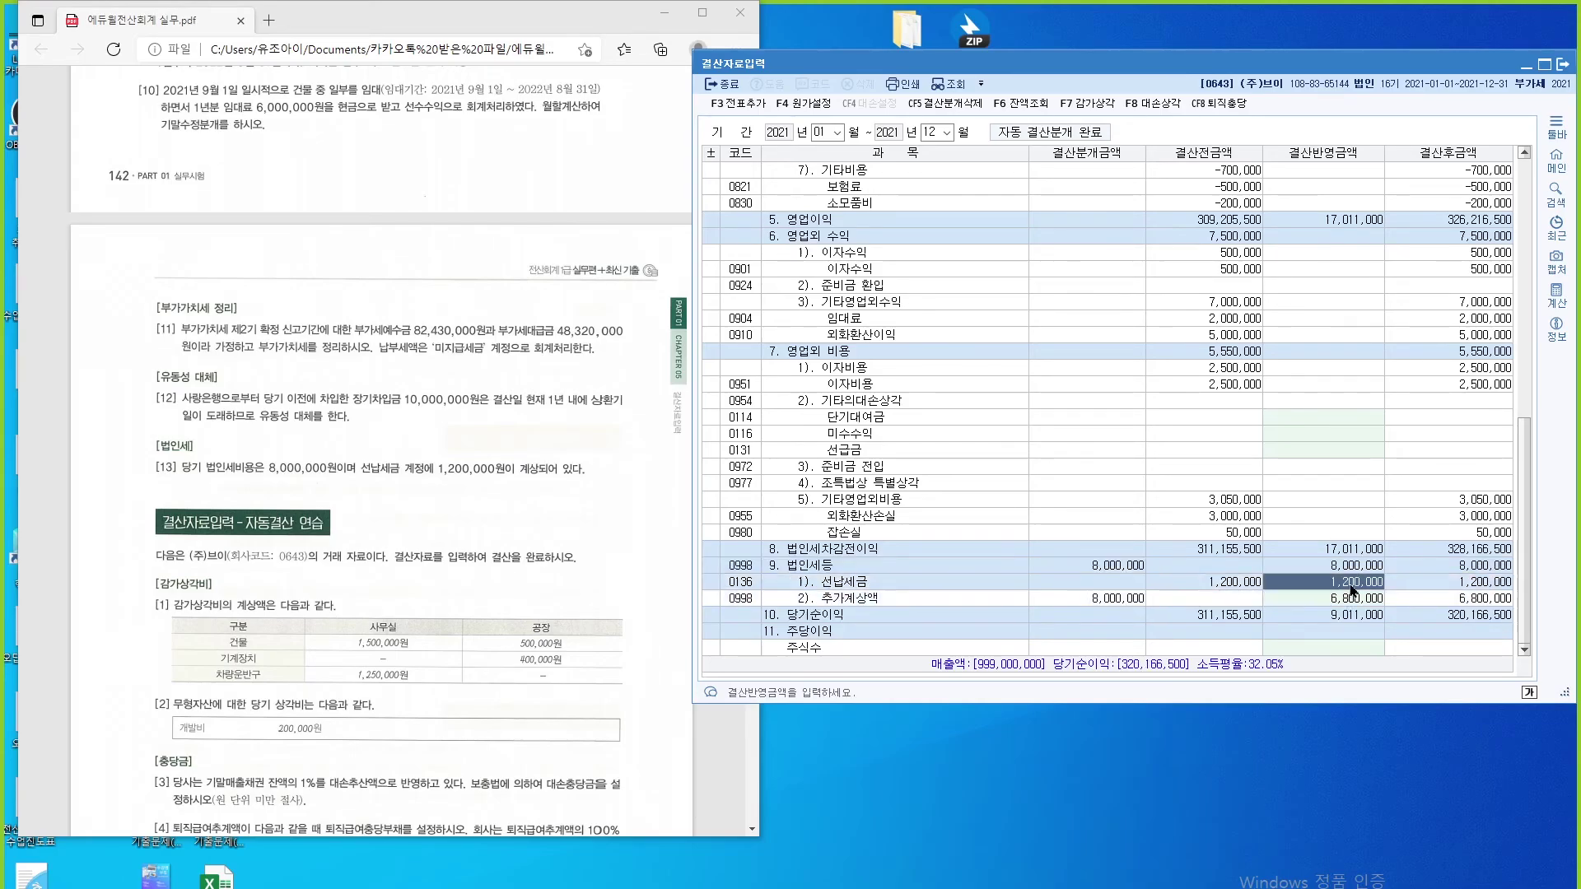
pyautogui.click(1353, 569)
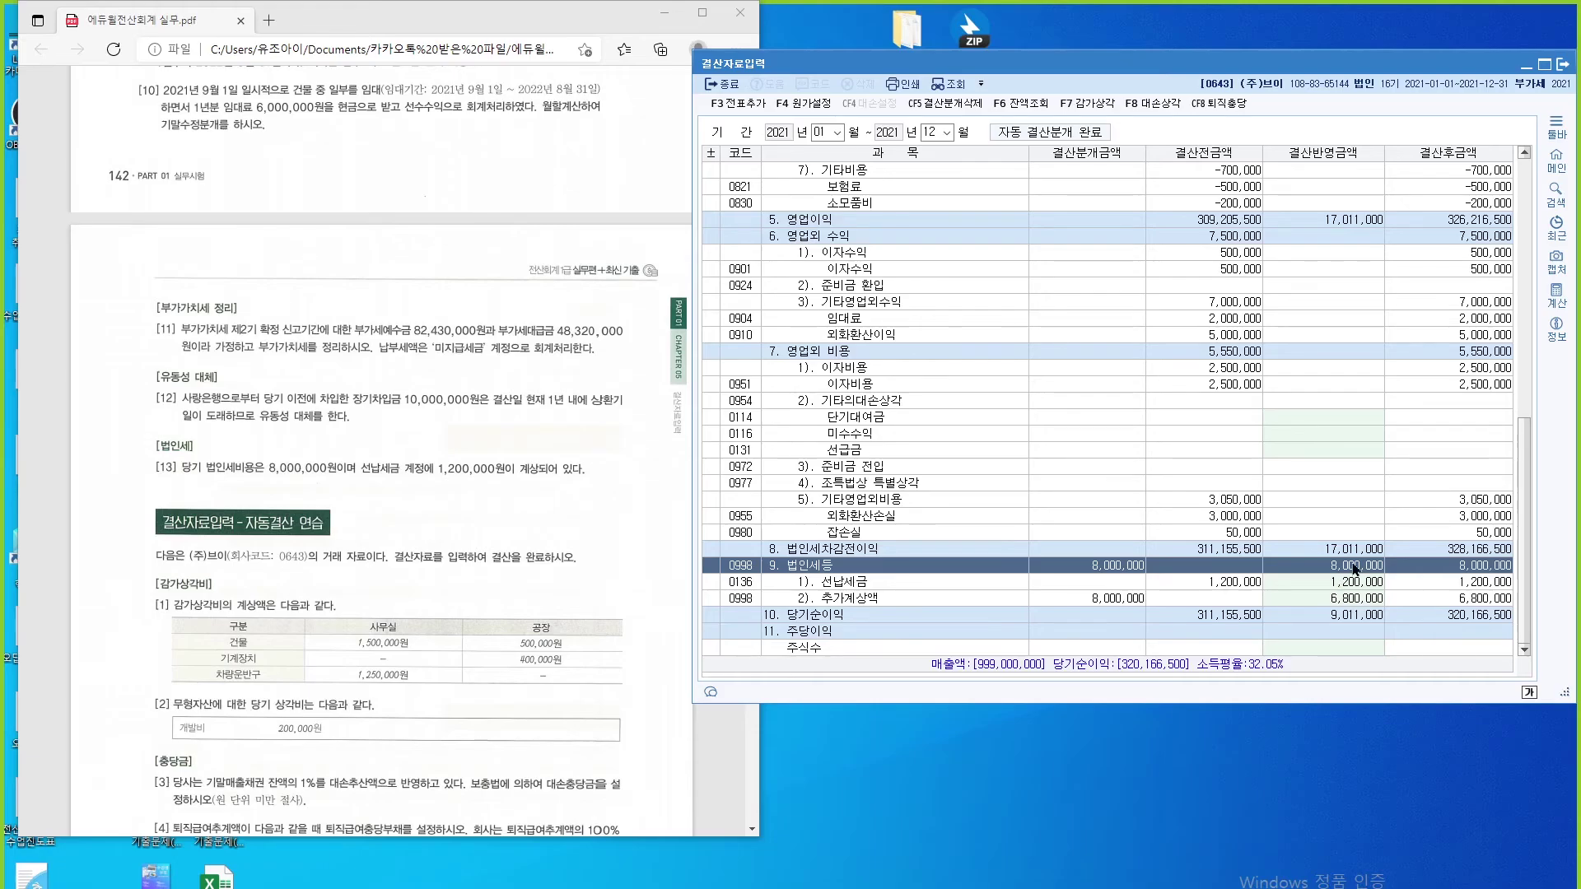
# Step: Open 일반전표입력 for December 31, 2021 and enter a debit of 8,000,000 to 0998 법인세등
pyautogui.click(1526, 68)
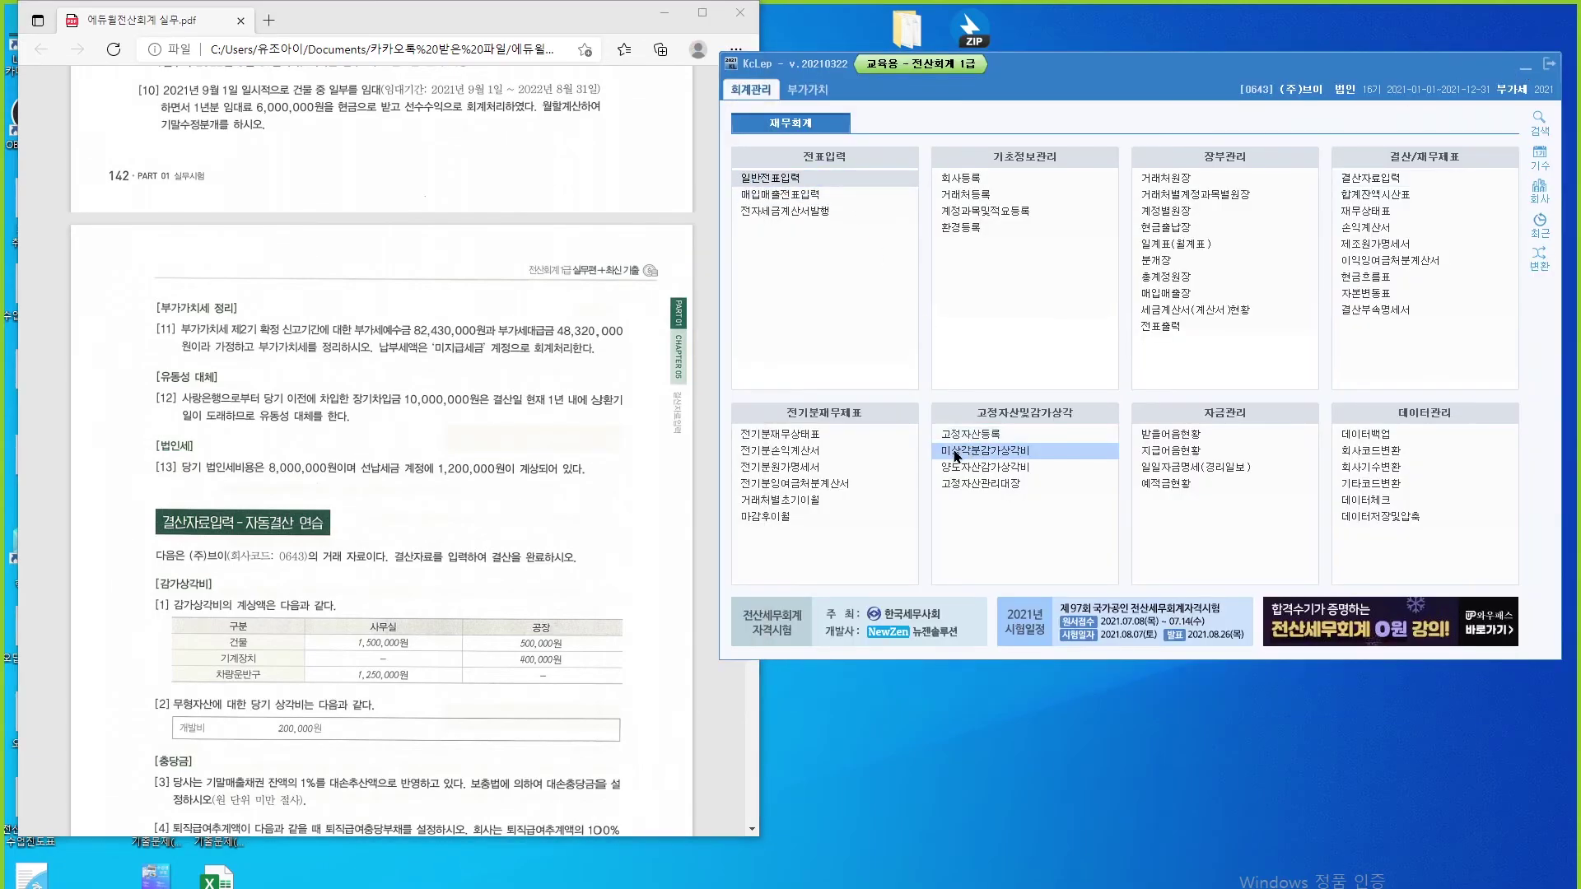
pyautogui.click(807, 178)
pyautogui.press('Return')
pyautogui.press('Return')
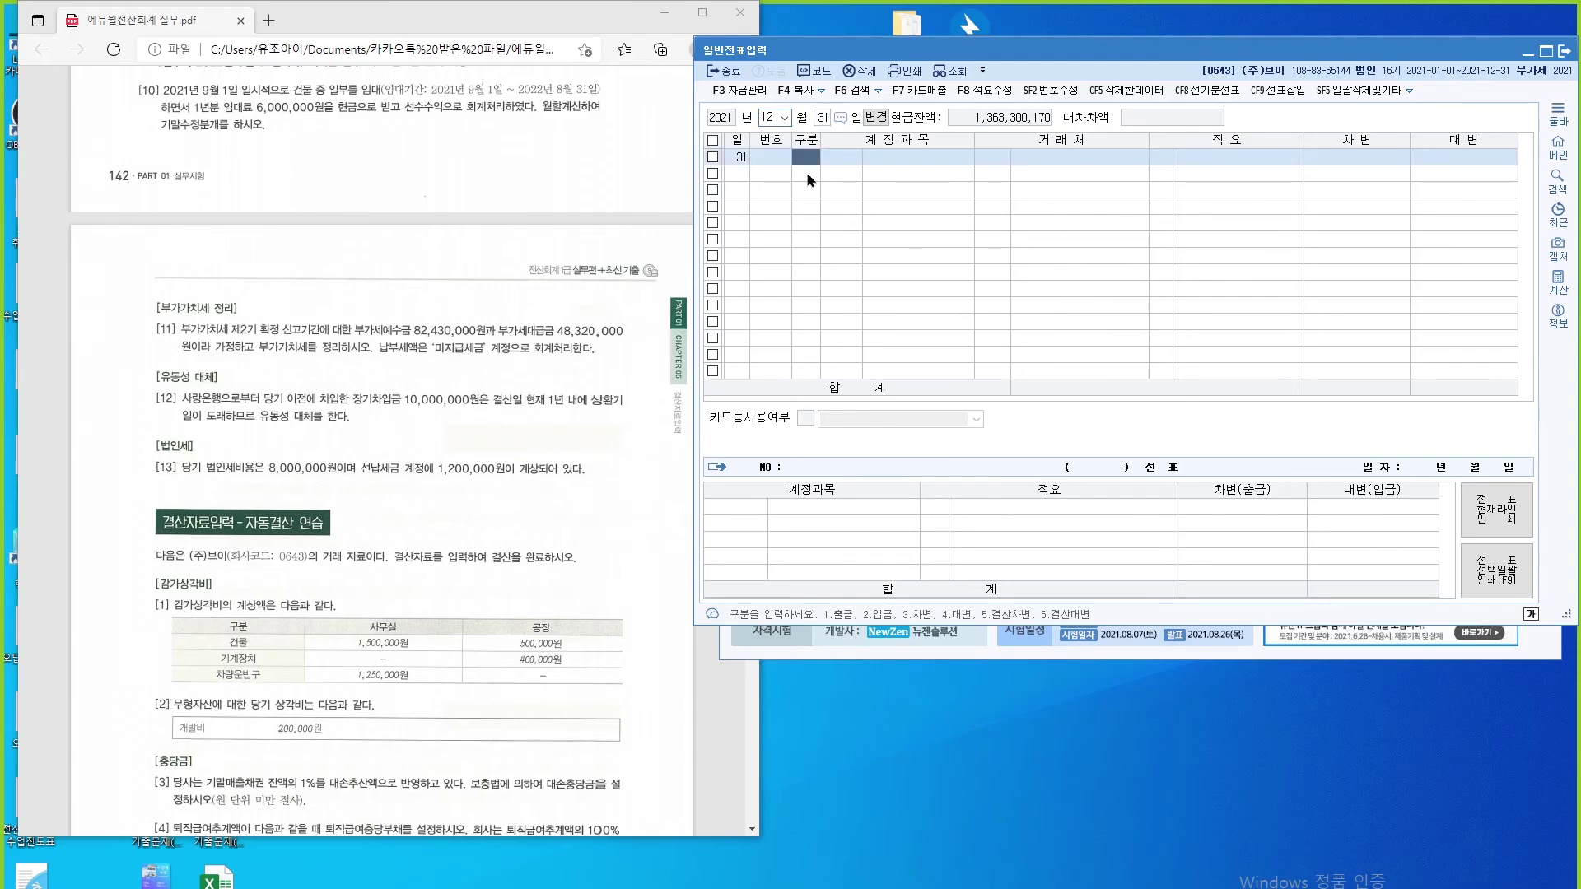
pyautogui.press('3')
pyautogui.press('Return')
pyautogui.write('법이')
pyautogui.press('Return')
pyautogui.write('법인세')
pyautogui.press('Return')
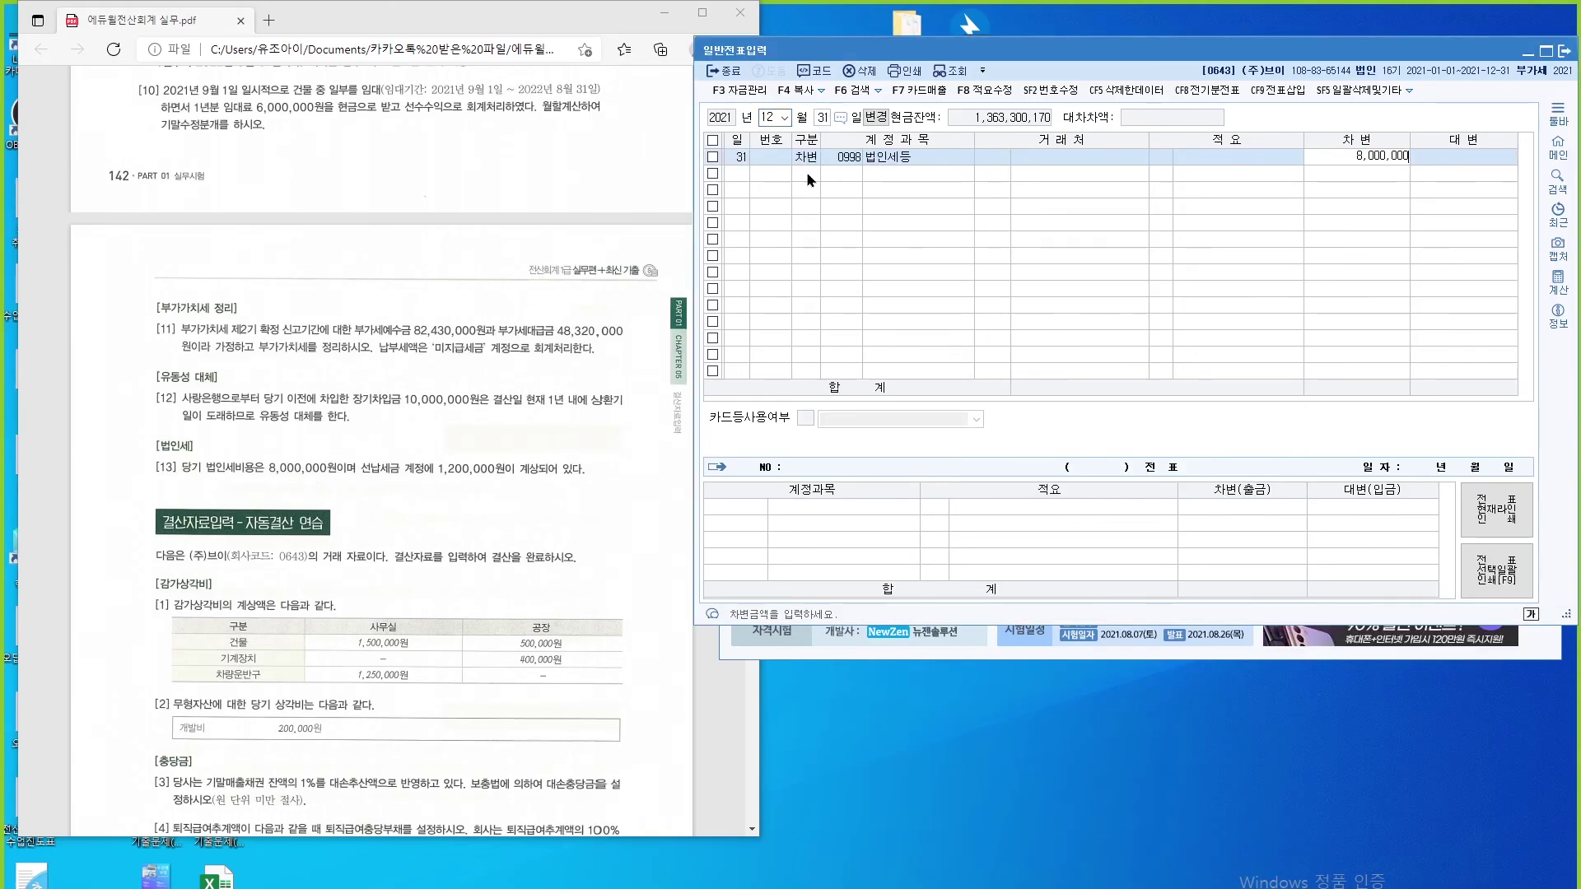
pyautogui.write('8000000')
pyautogui.press('Return')
# Step: Complete the corporate tax voucher with credits of 1,200,000 to 0136 선납세금 and 6,800,000 to 0261 미지급세금
pyautogui.write('4')
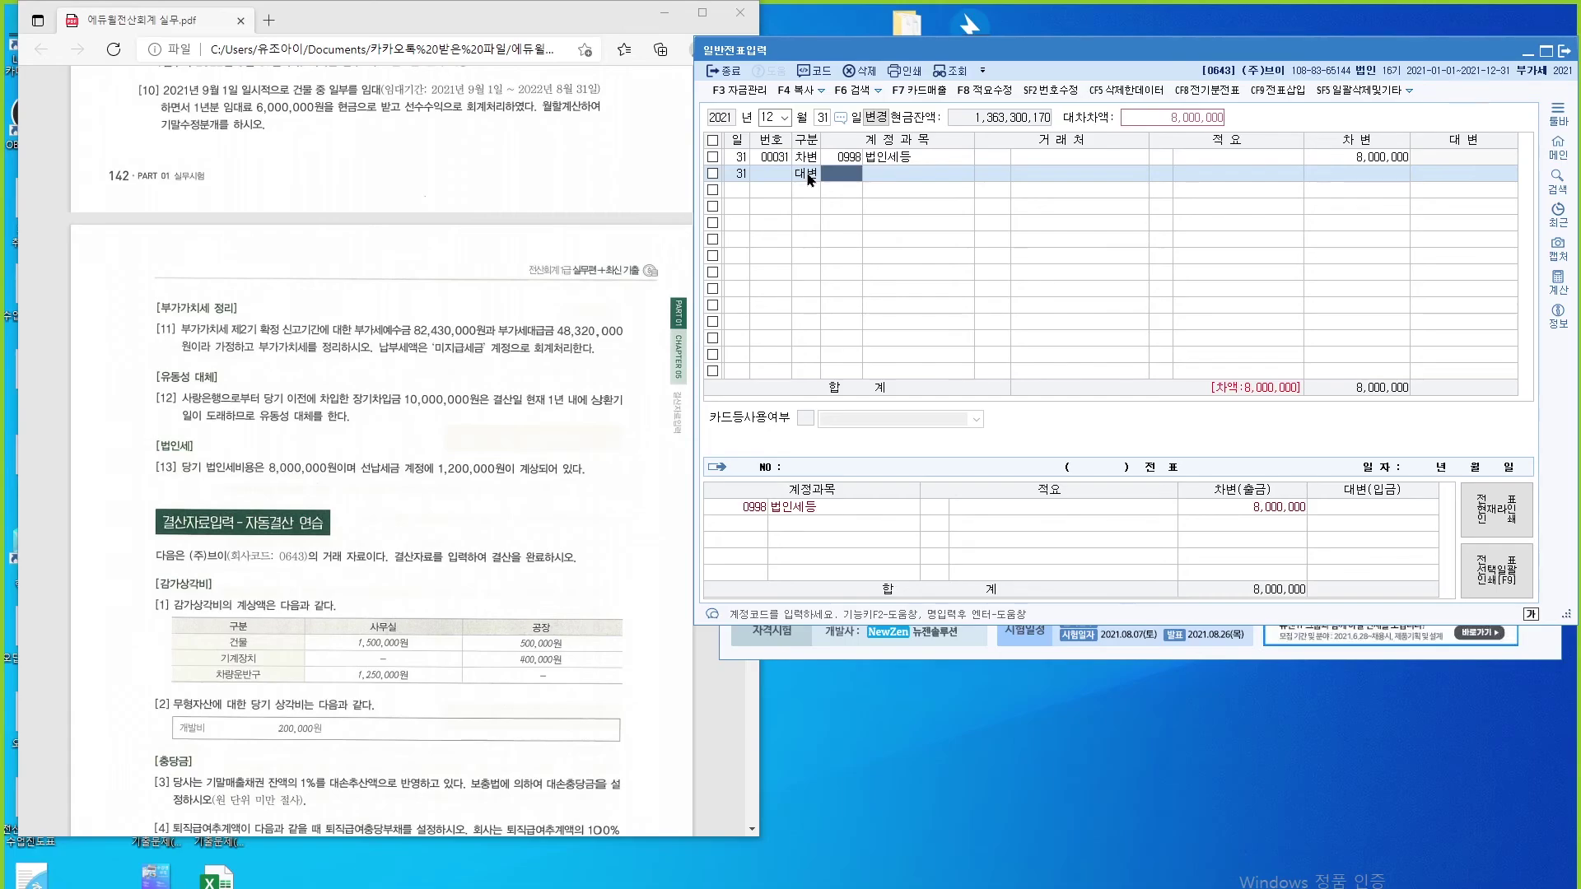
pyautogui.write('136')
pyautogui.press('Return')
pyautogui.write('1200000')
pyautogui.press('Return')
pyautogui.press('4')
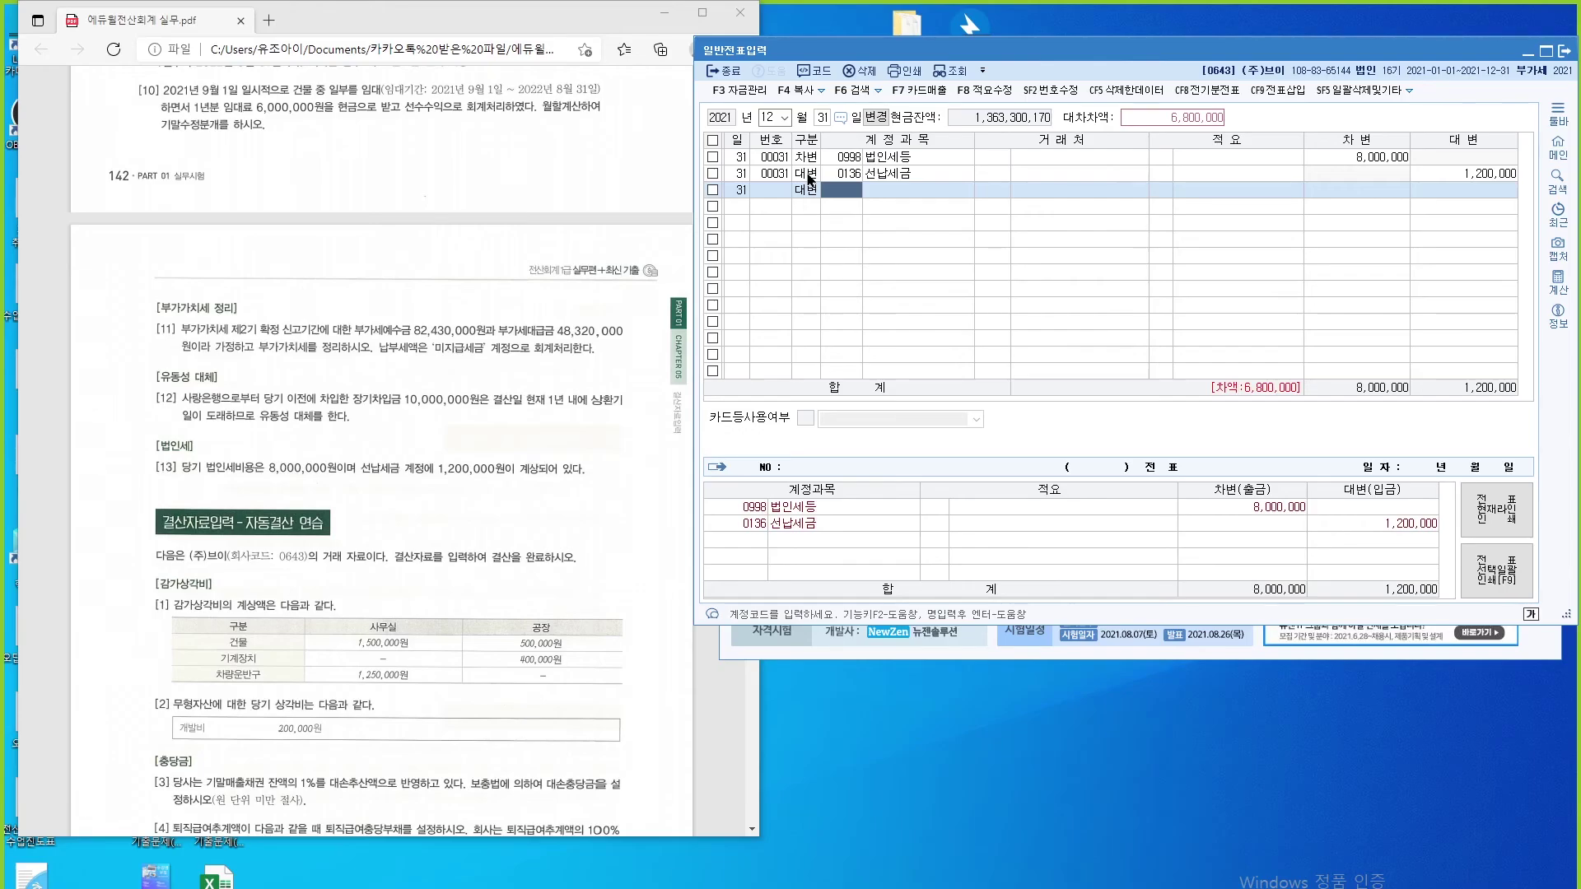
pyautogui.write('261')
pyautogui.press('Return')
pyautogui.press('Return')
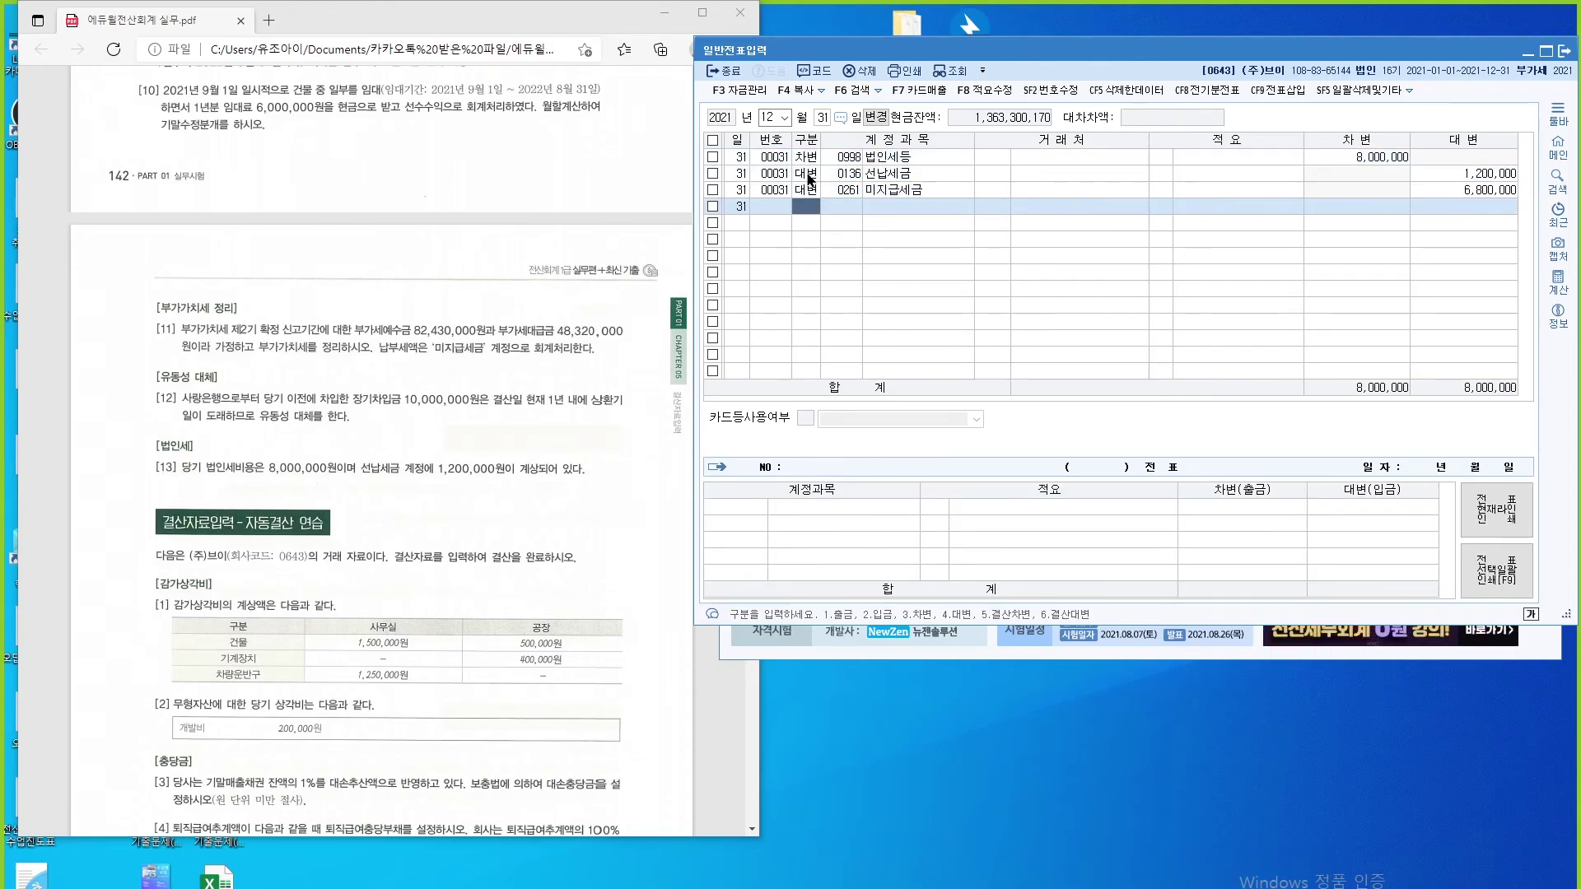
# Step: Compare the amounts in 결산자료입력 with the manual 법인세등 voucher in 일반전표입력
pyautogui.click(1528, 60)
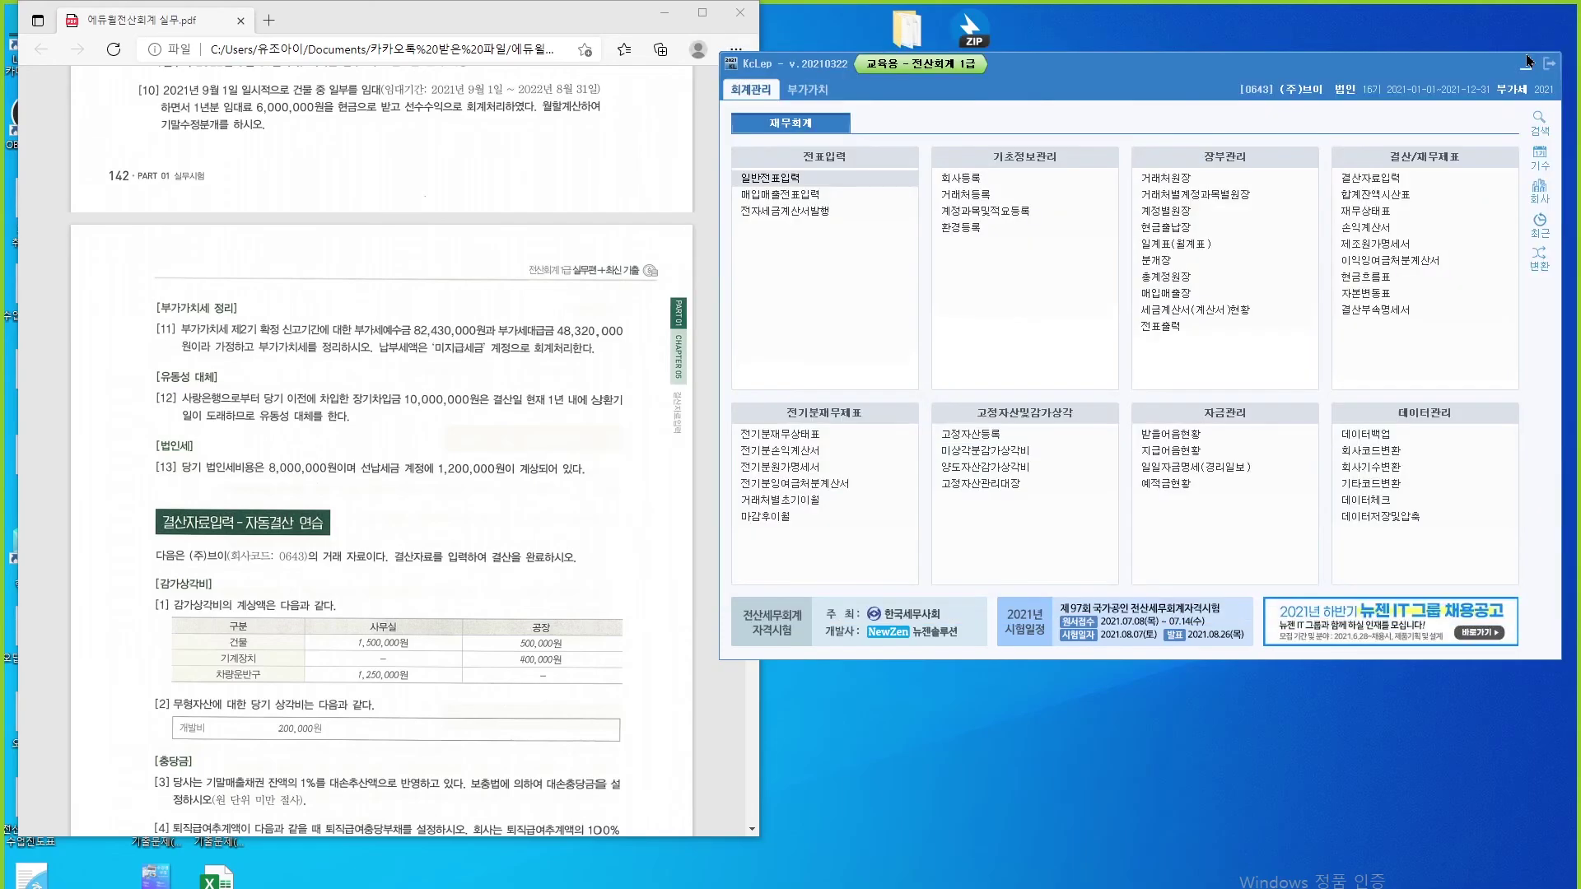
pyautogui.click(1367, 178)
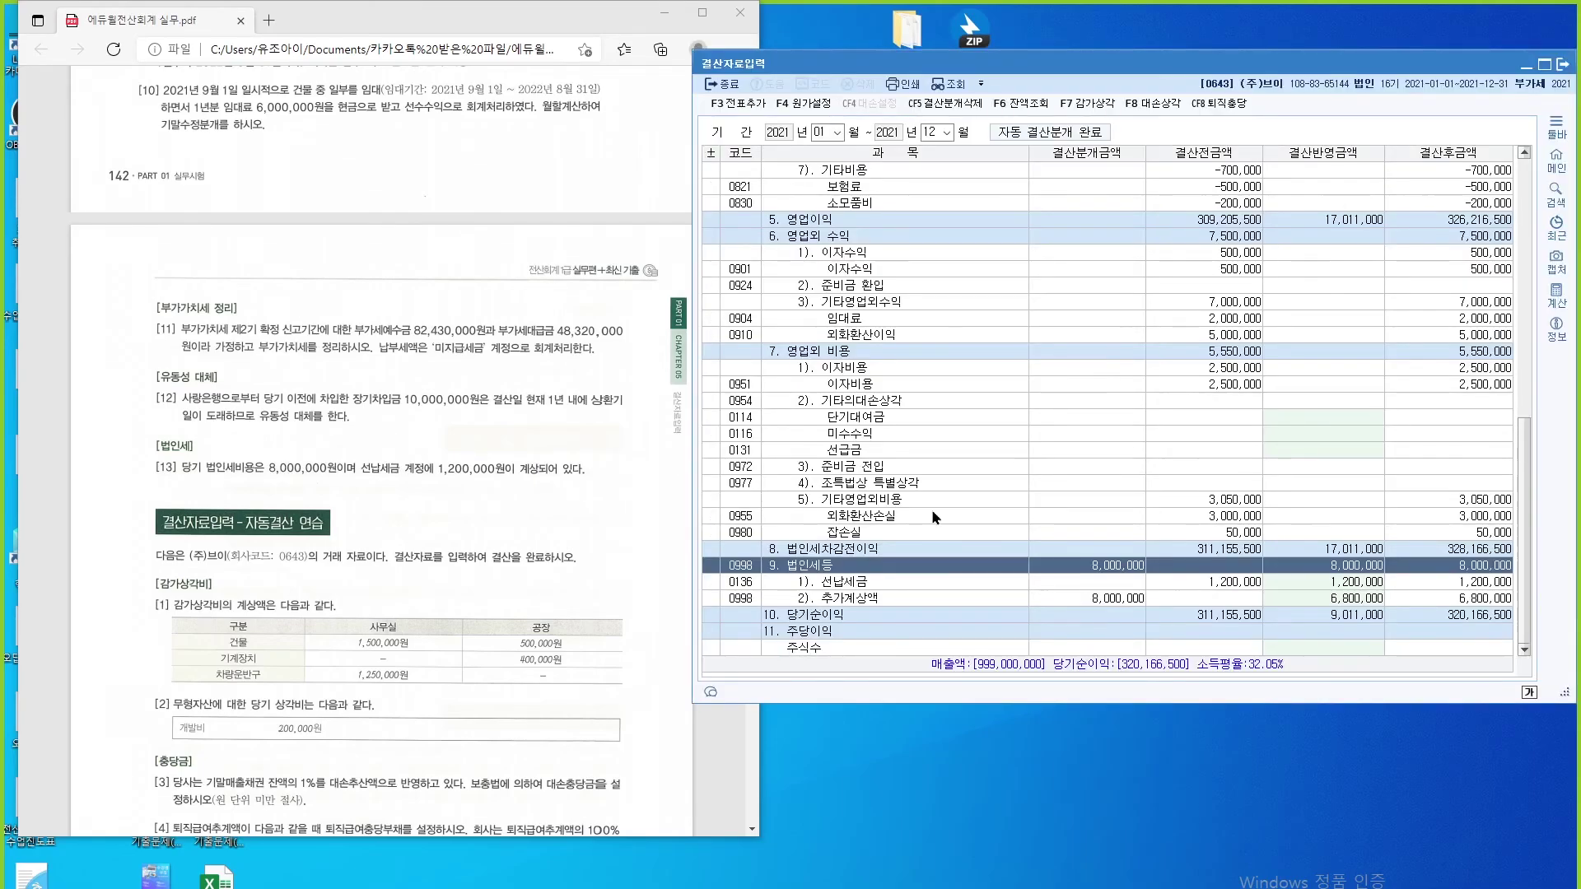
pyautogui.click(1352, 585)
pyautogui.scroll(8, 1342, 569)
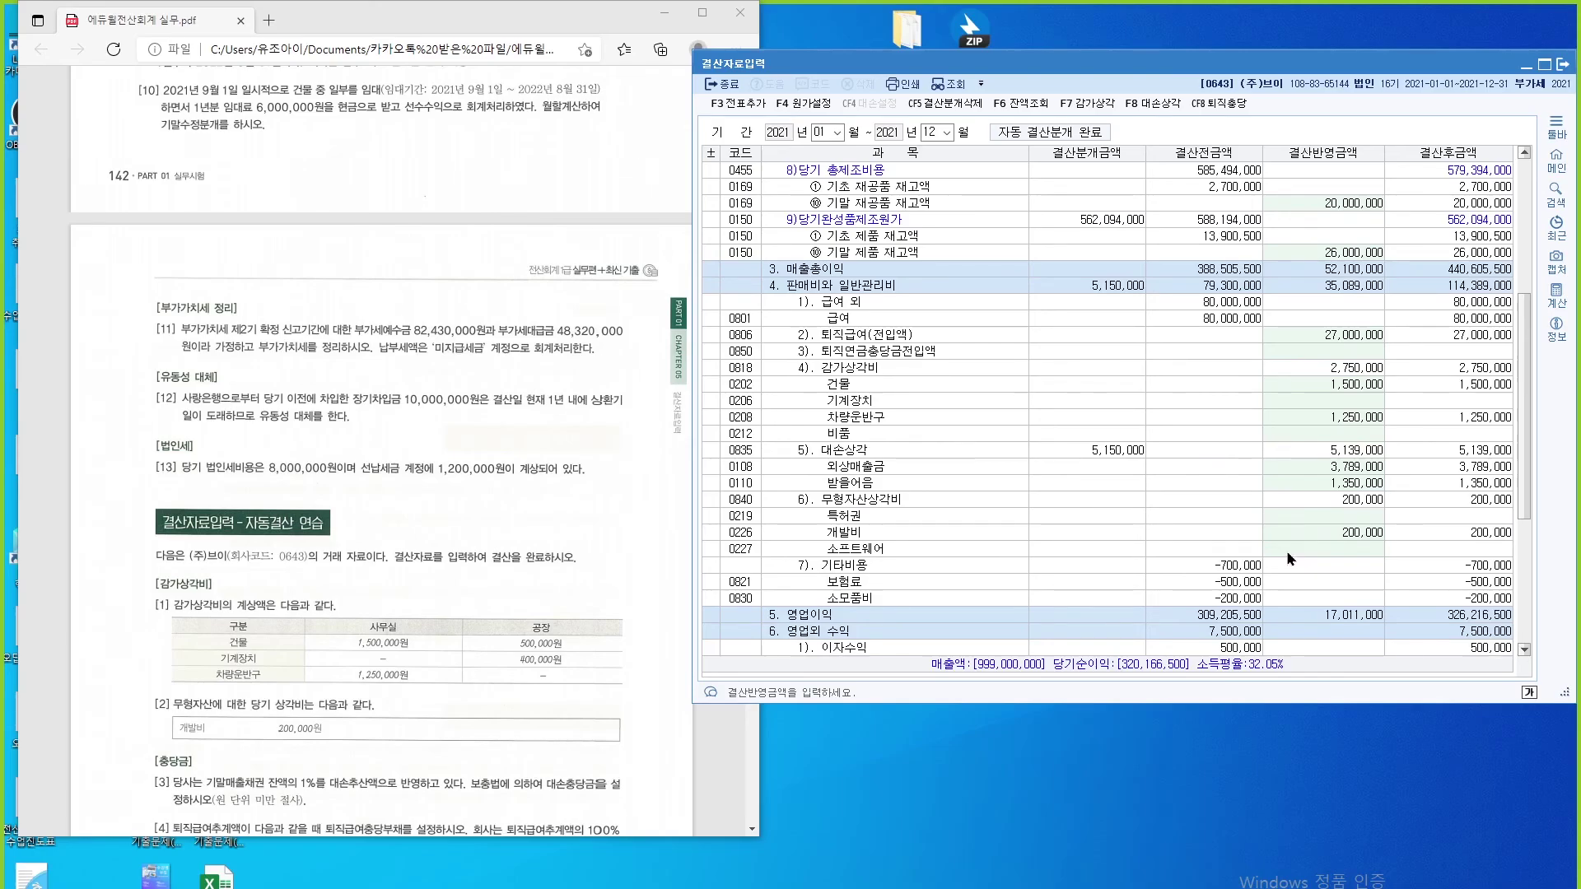
pyautogui.click(1526, 66)
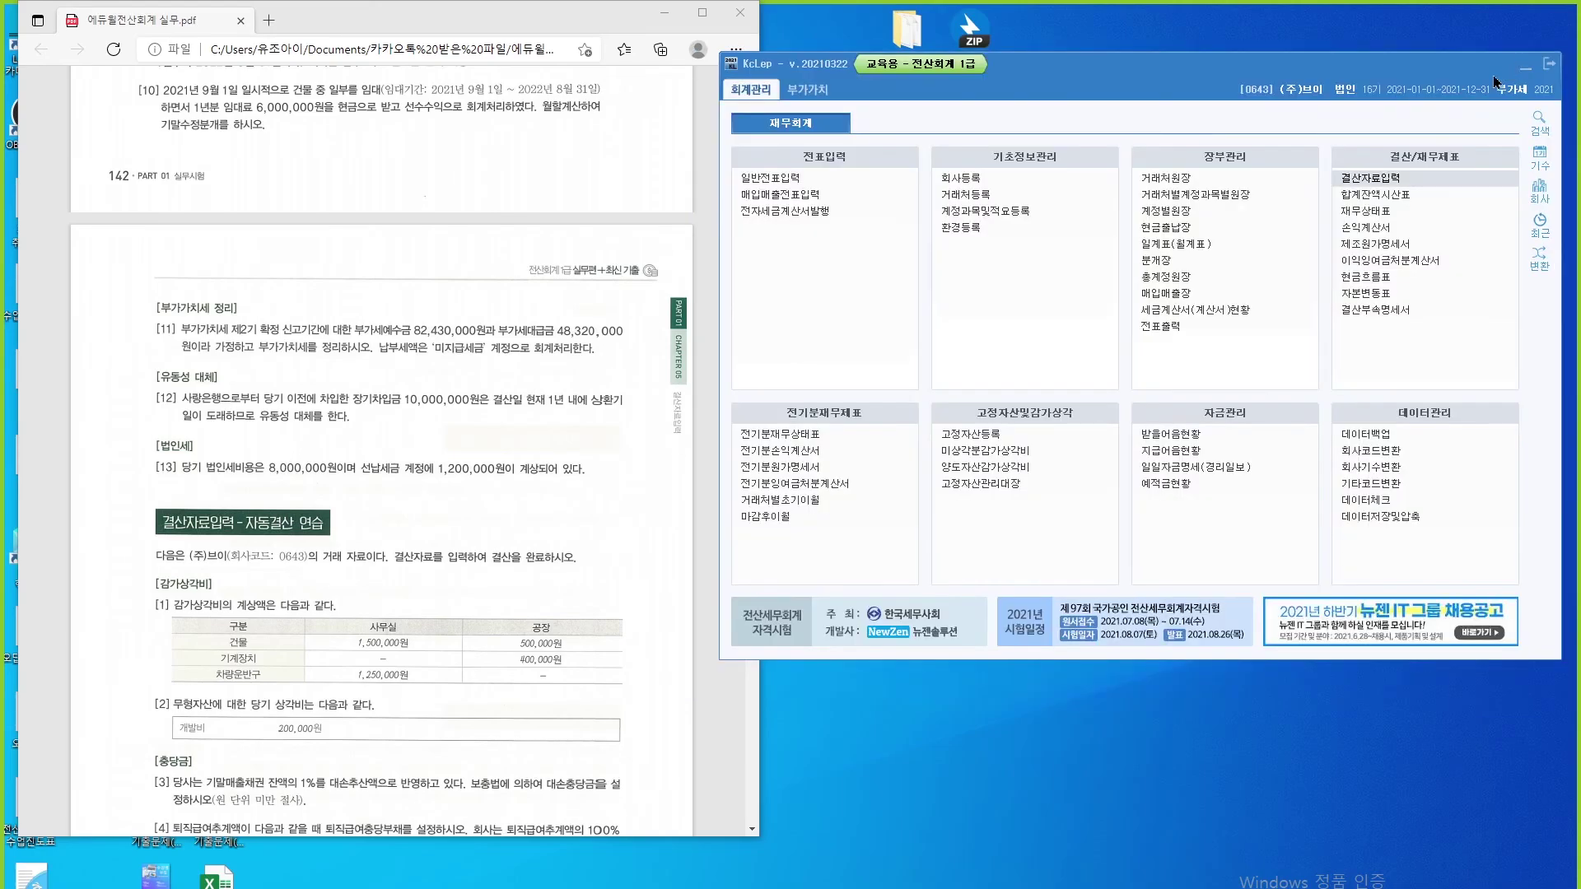
pyautogui.click(835, 187)
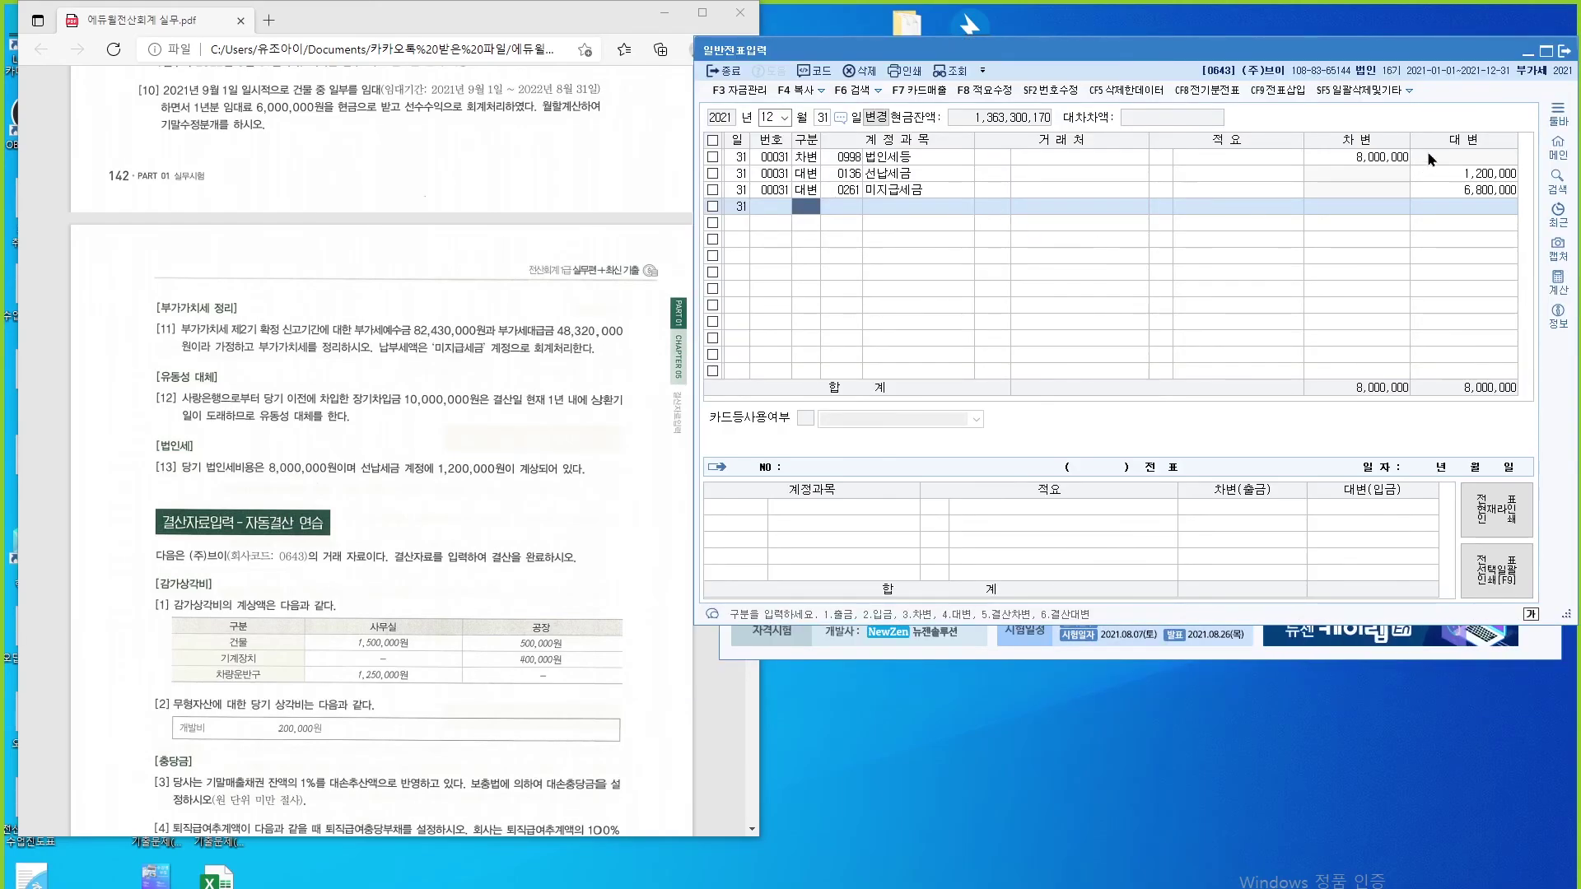
pyautogui.click(1531, 59)
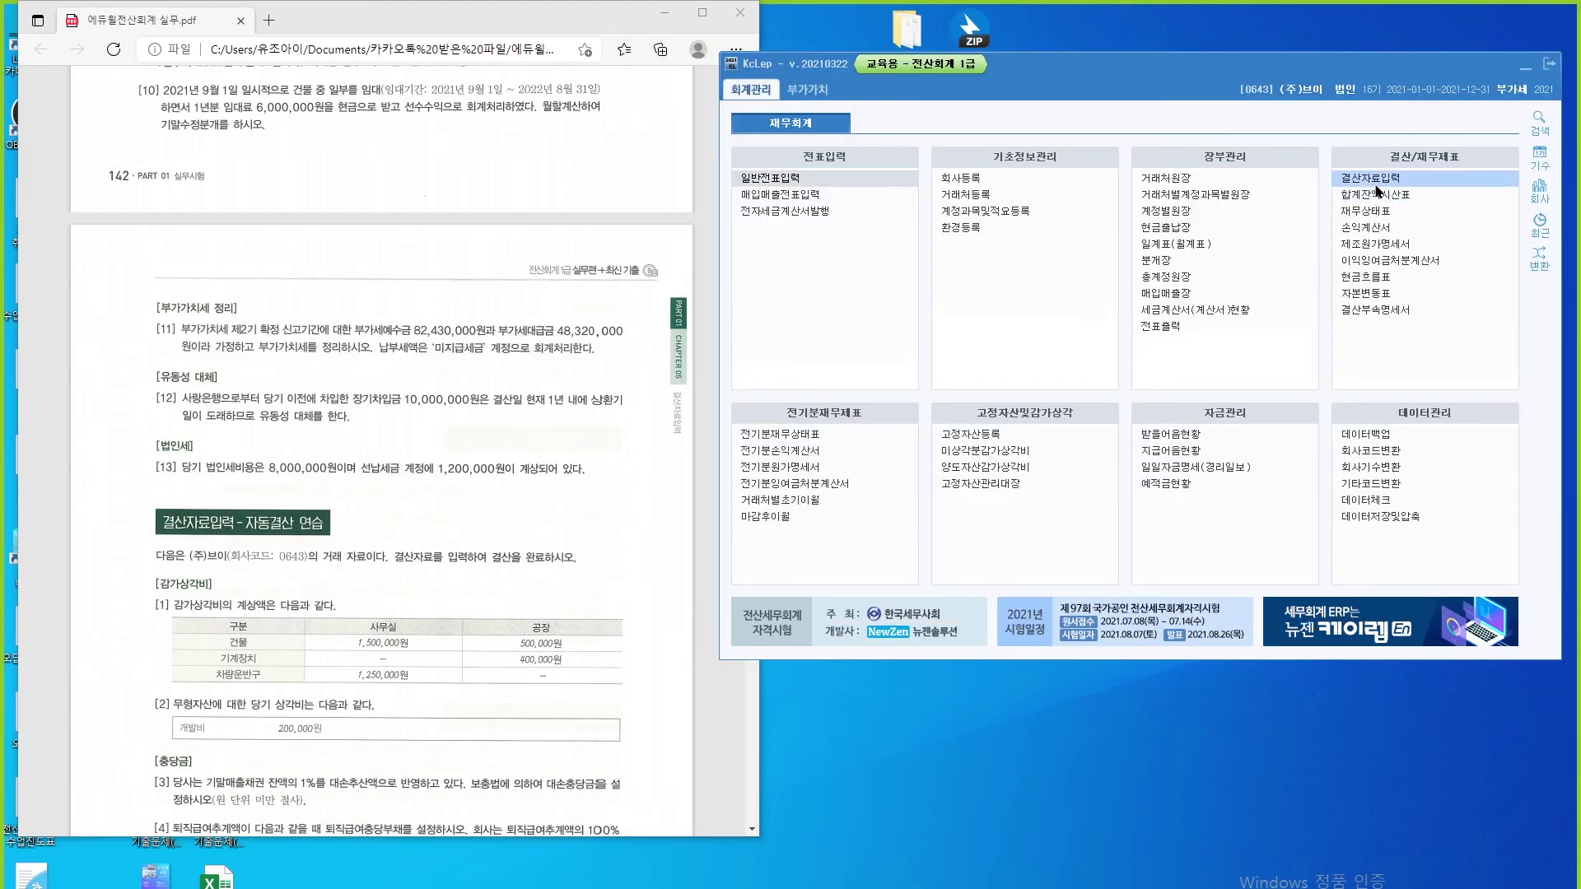
# Step: Add the automatic closing entries from 결산자료입력 to the general vouchers and confirm the addition
pyautogui.click(1375, 181)
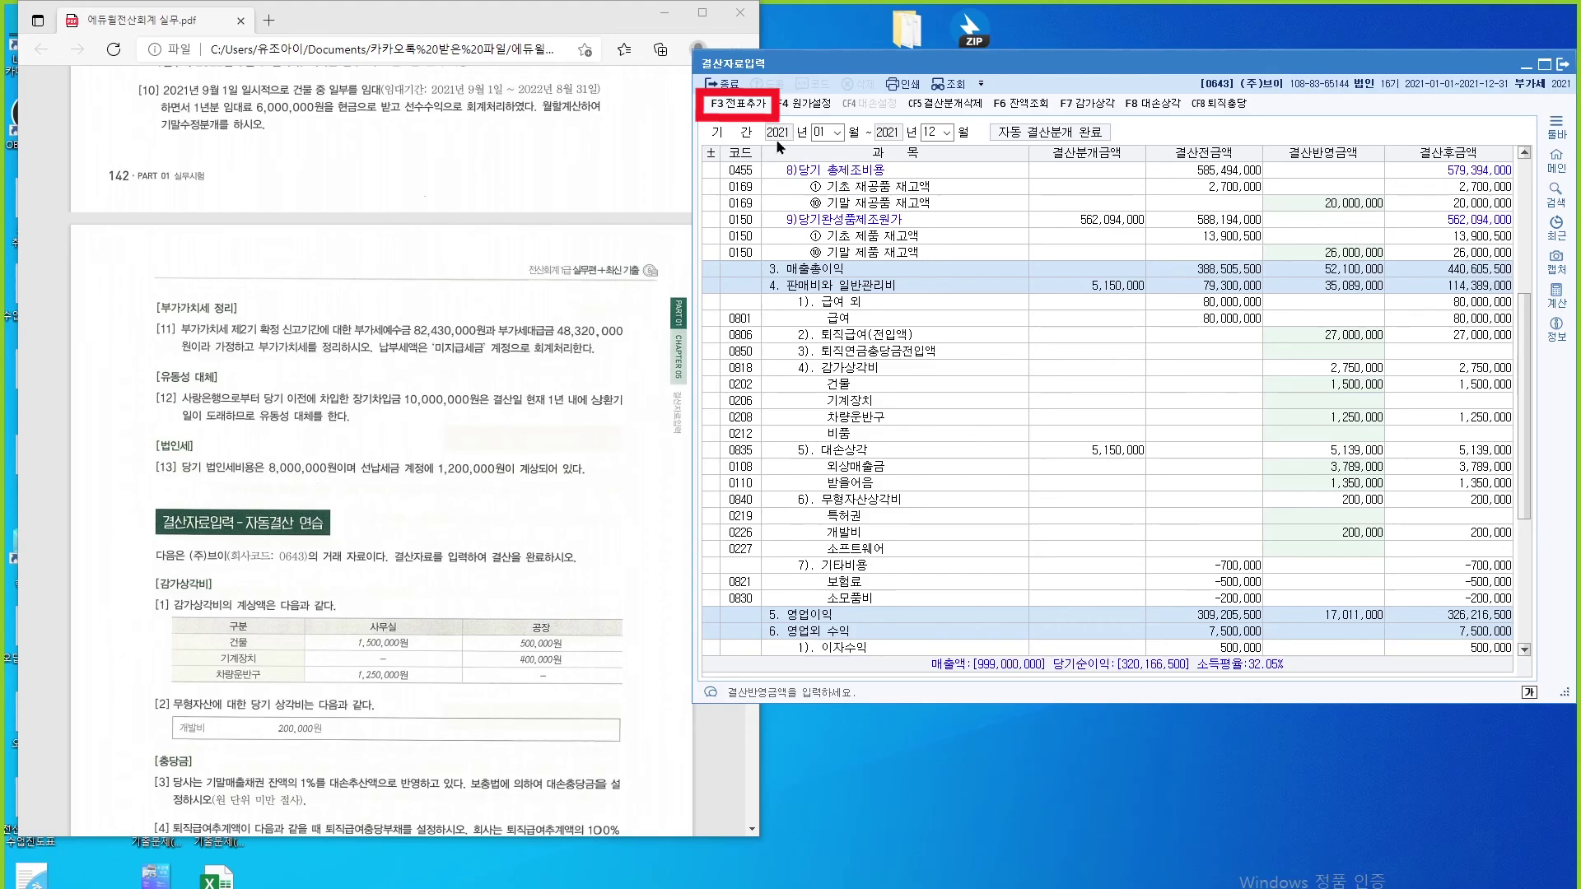
pyautogui.click(739, 103)
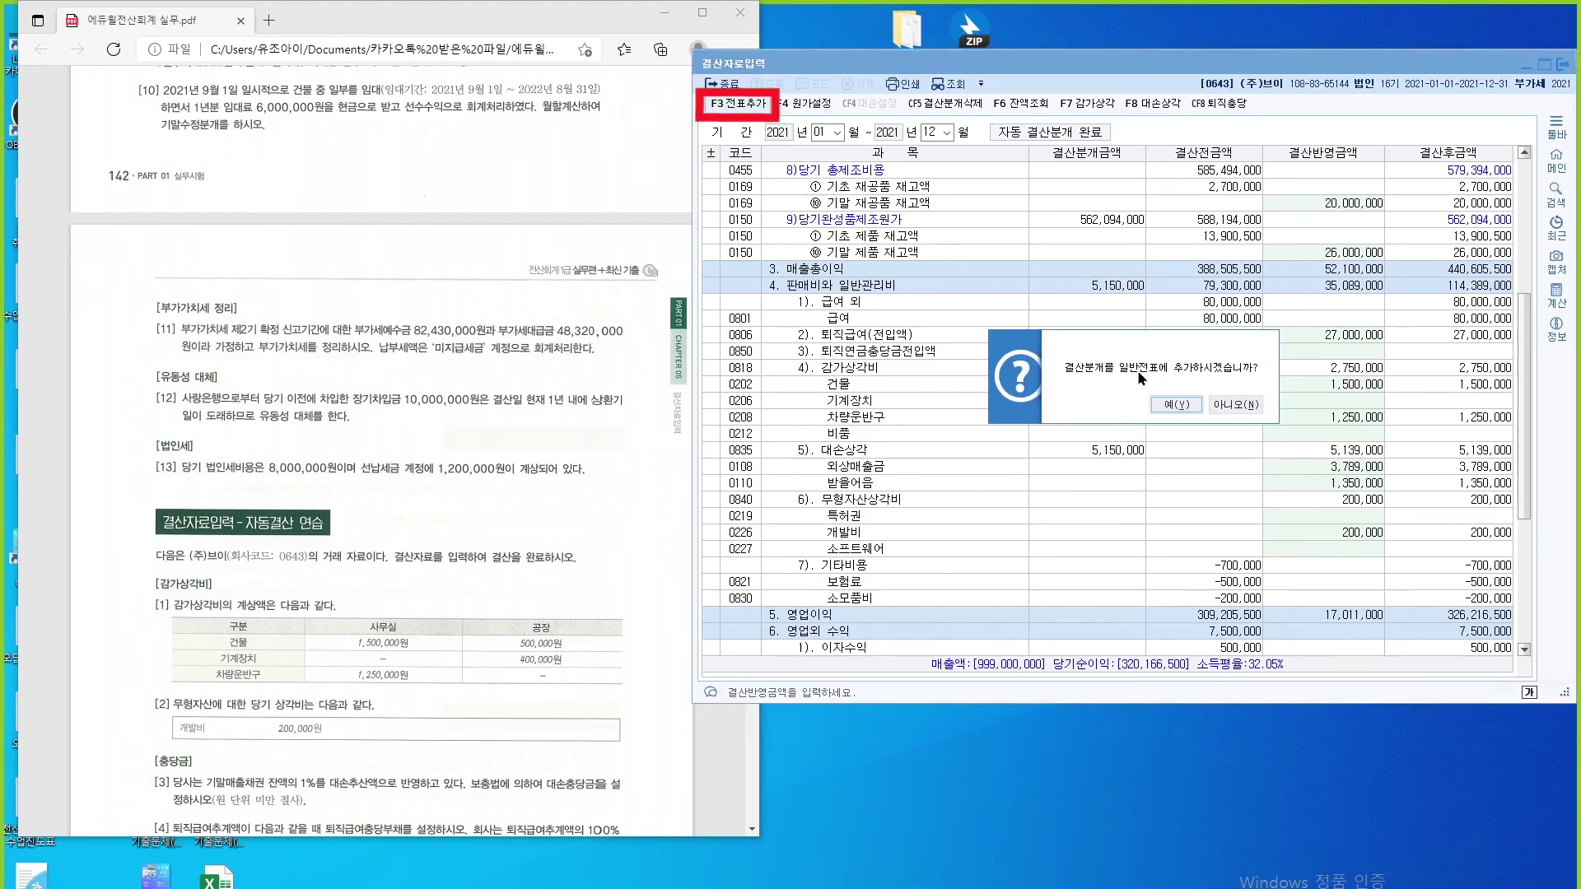
pyautogui.click(1183, 407)
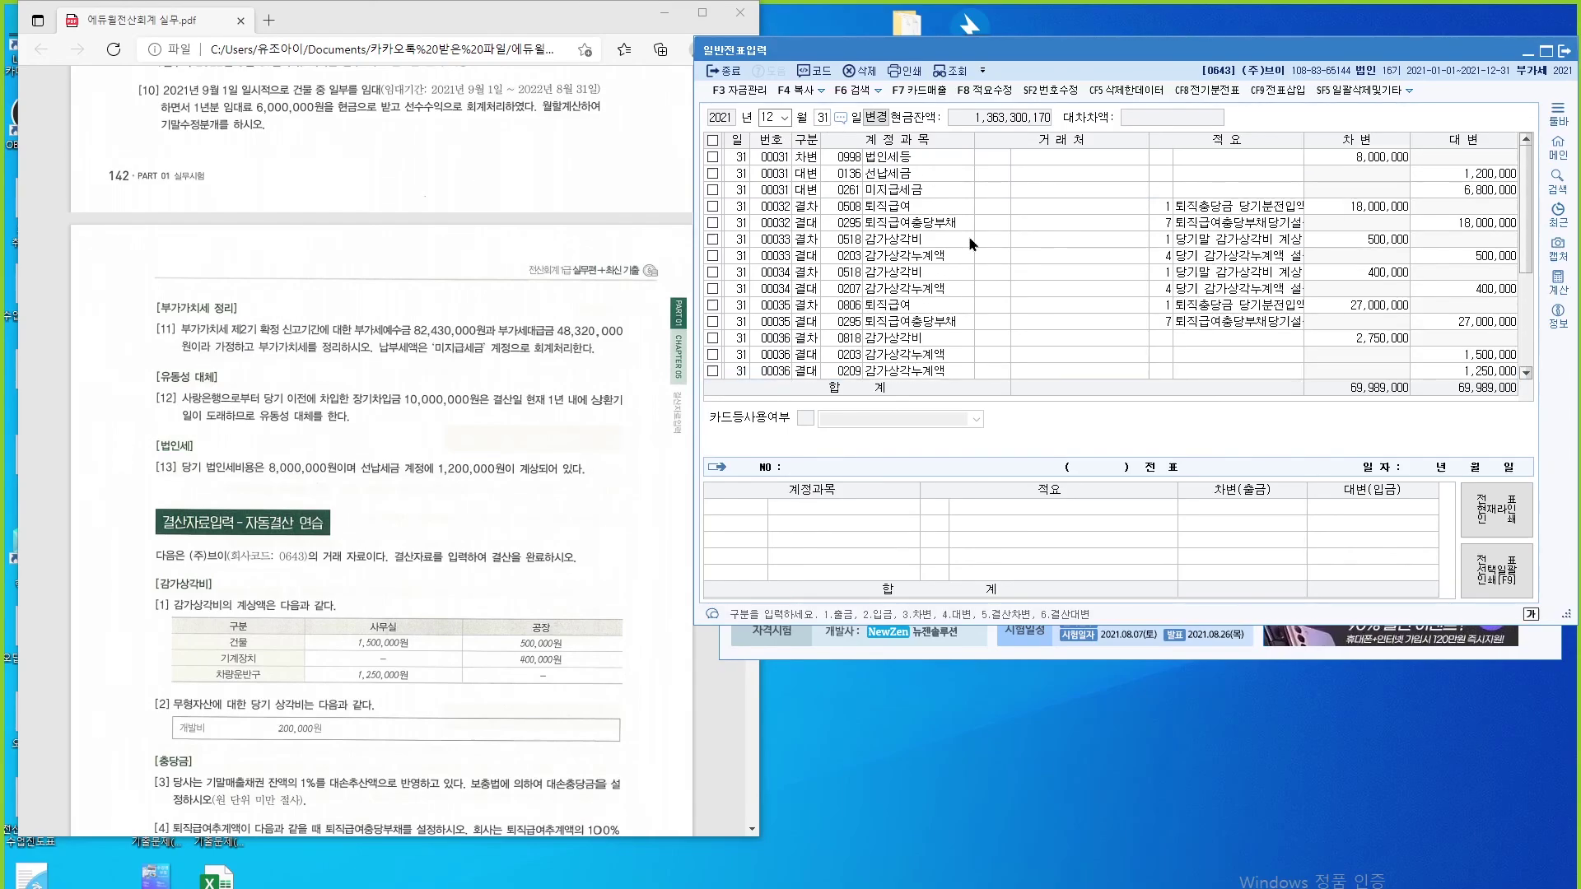
# Step: Review the December 31 closing vouchers in 일반전표입력, from 퇴직급여 and 감가상각비 through 대손상각비, 무형자산상각비 and 법인세등
pyautogui.click(916, 213)
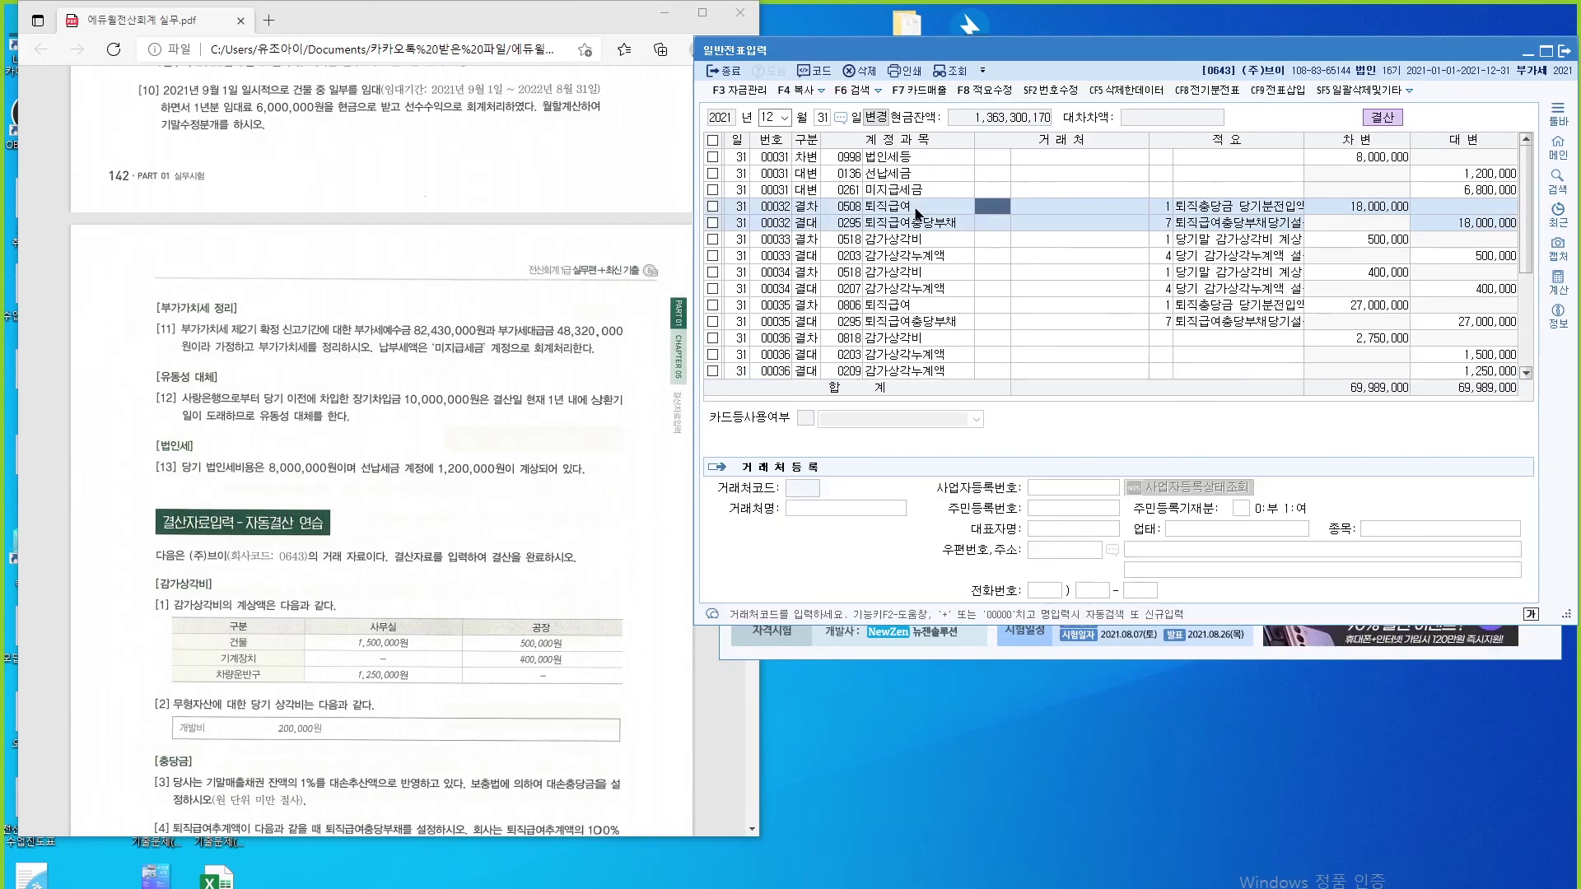
pyautogui.click(904, 245)
pyautogui.scroll(-3, 936, 316)
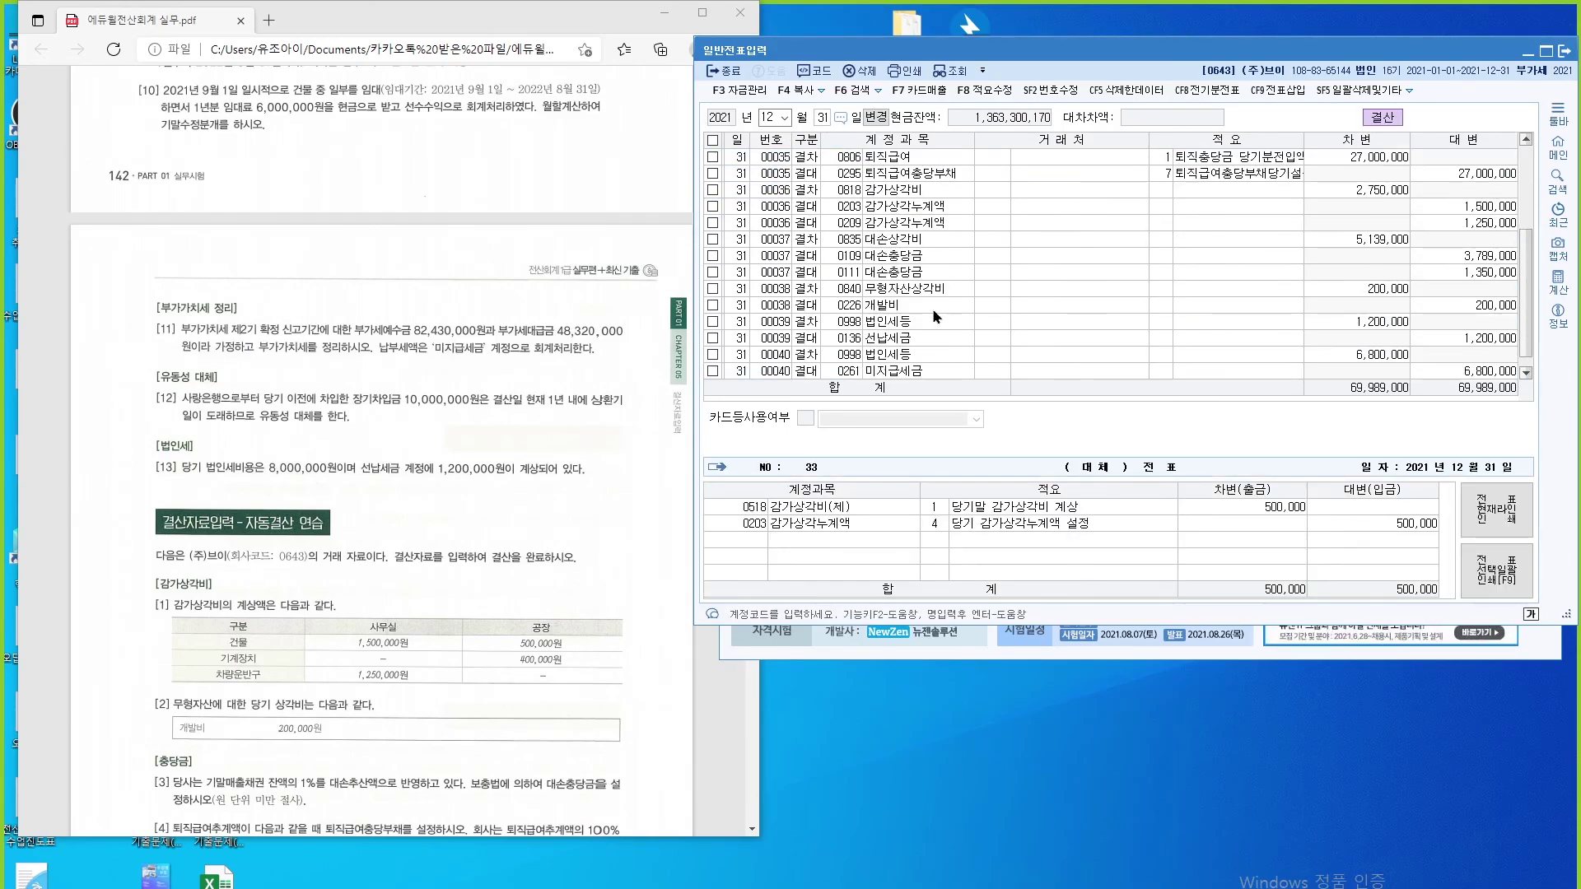
pyautogui.click(901, 259)
pyautogui.scroll(-1, 893, 308)
pyautogui.click(888, 303)
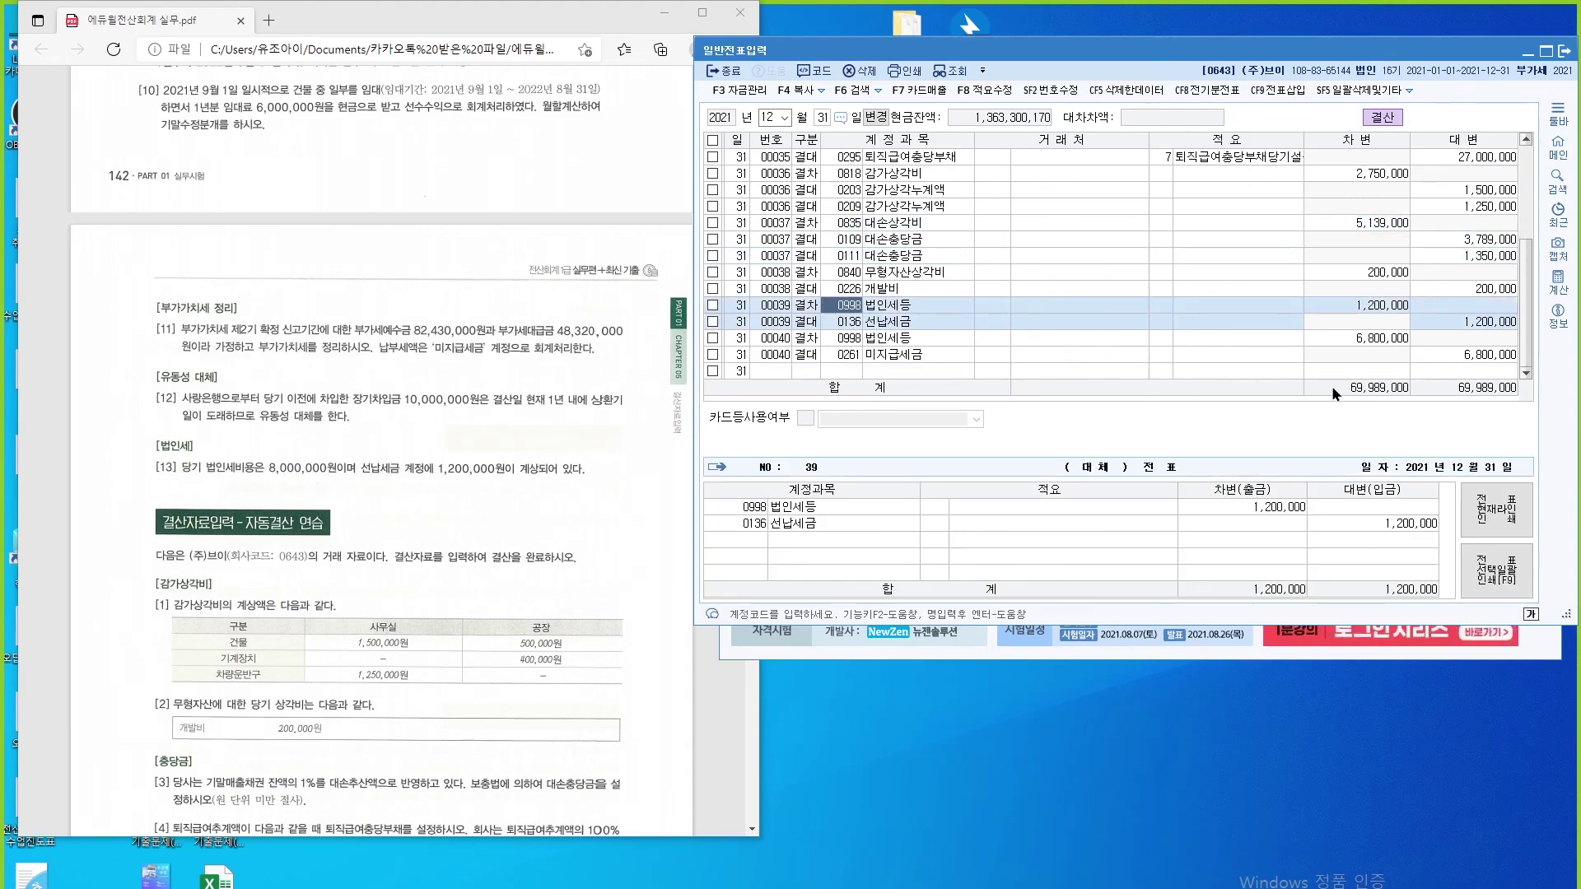
pyautogui.scroll(3, 909, 284)
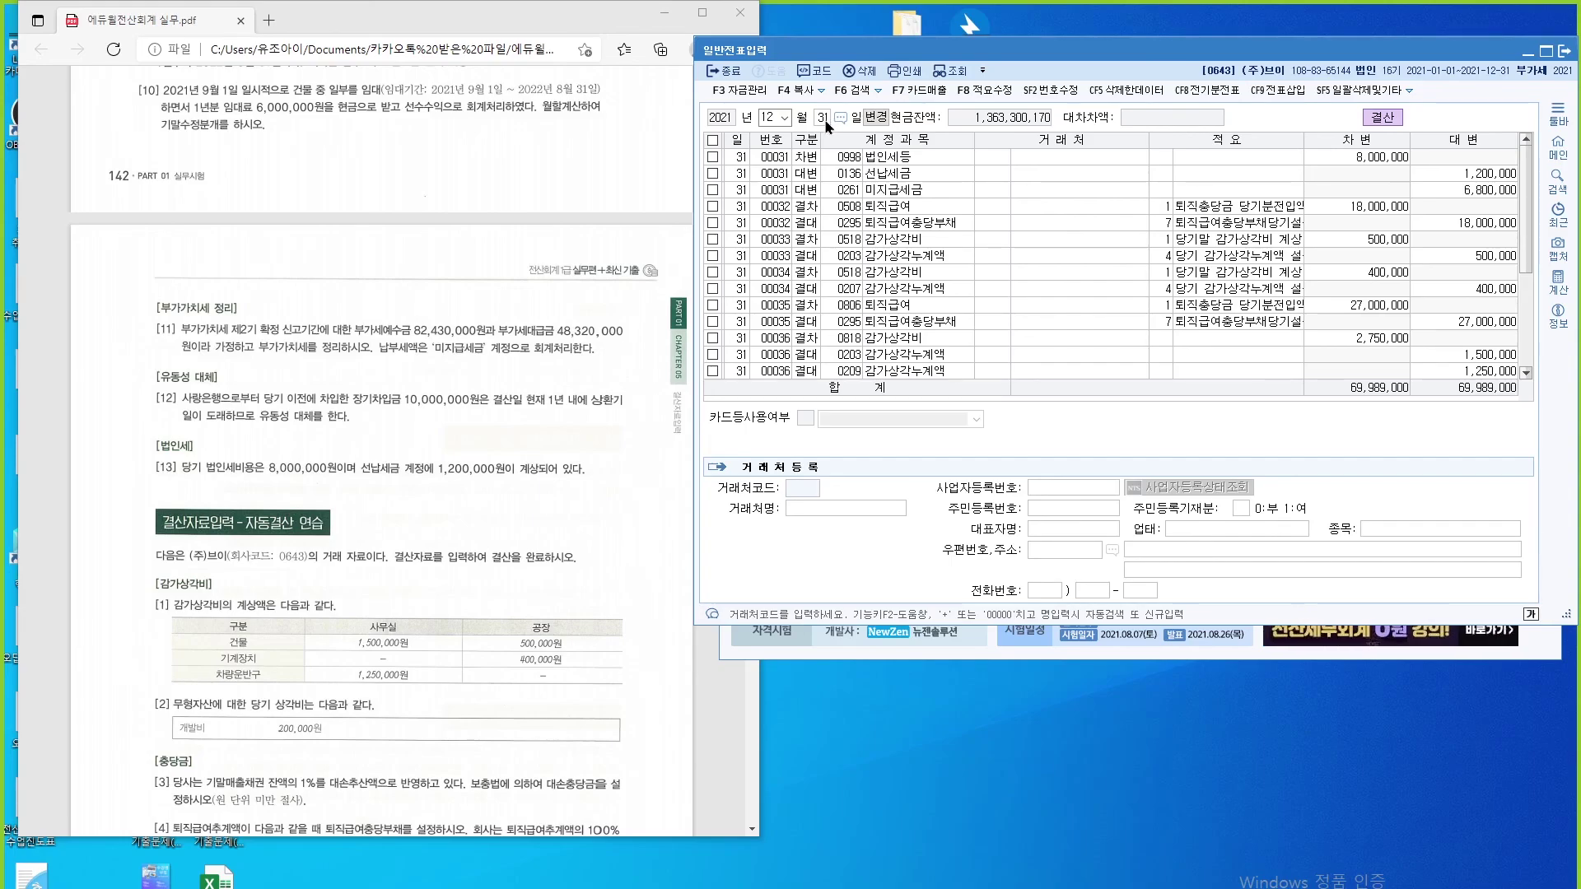
# Step: Bring up the next closing exercises in the PDF, for (주)나라전자 (0863) and (주)청주물산 (0853)
pyautogui.click(511, 549)
pyautogui.scroll(-10, 511, 549)
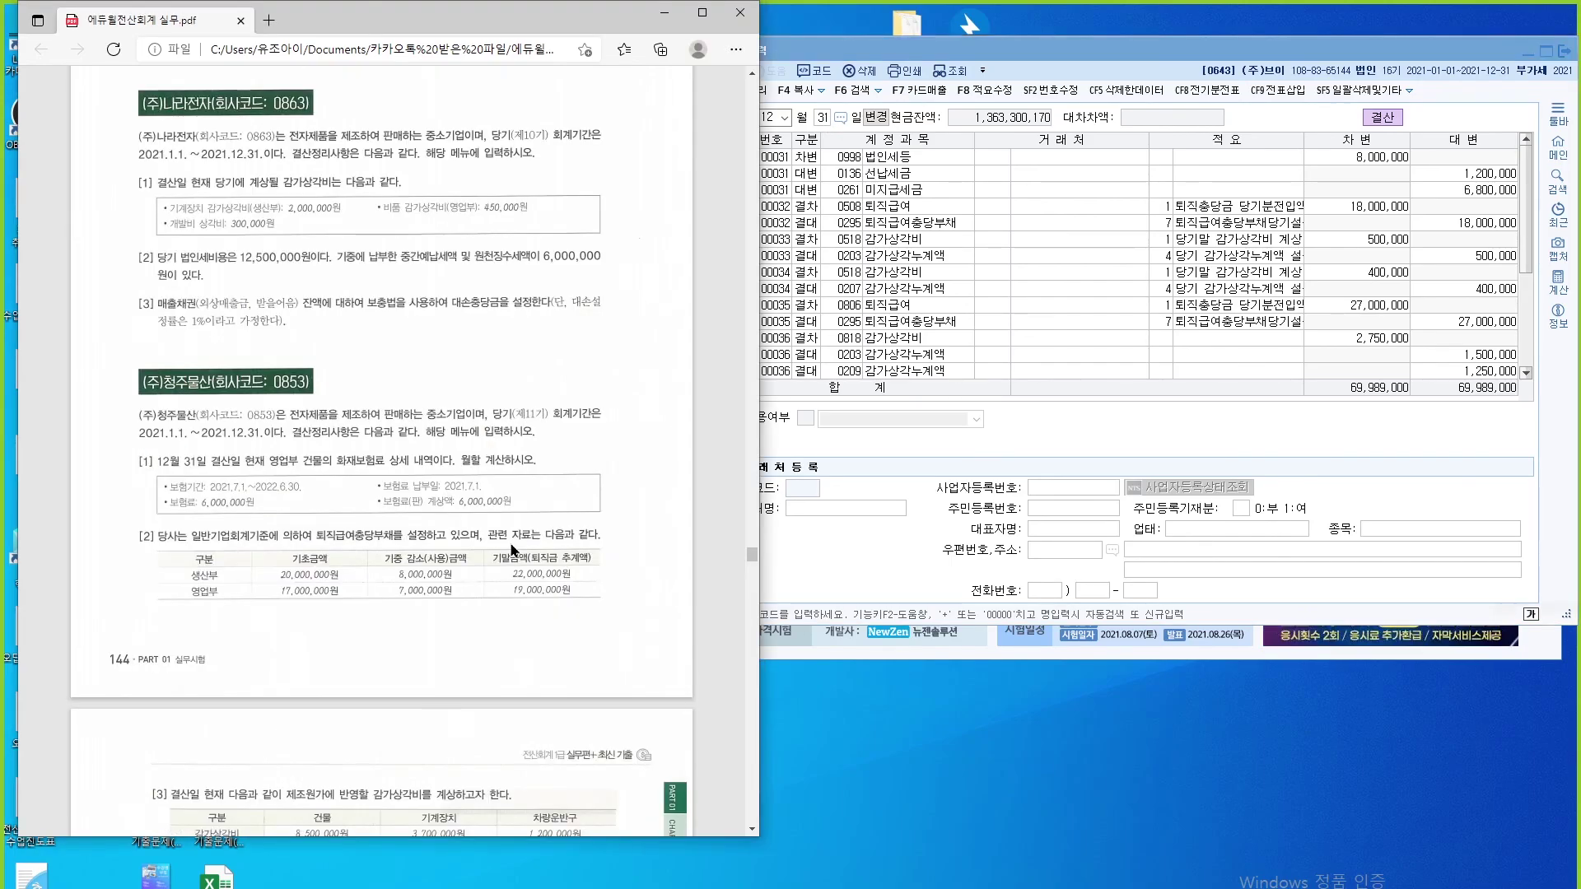